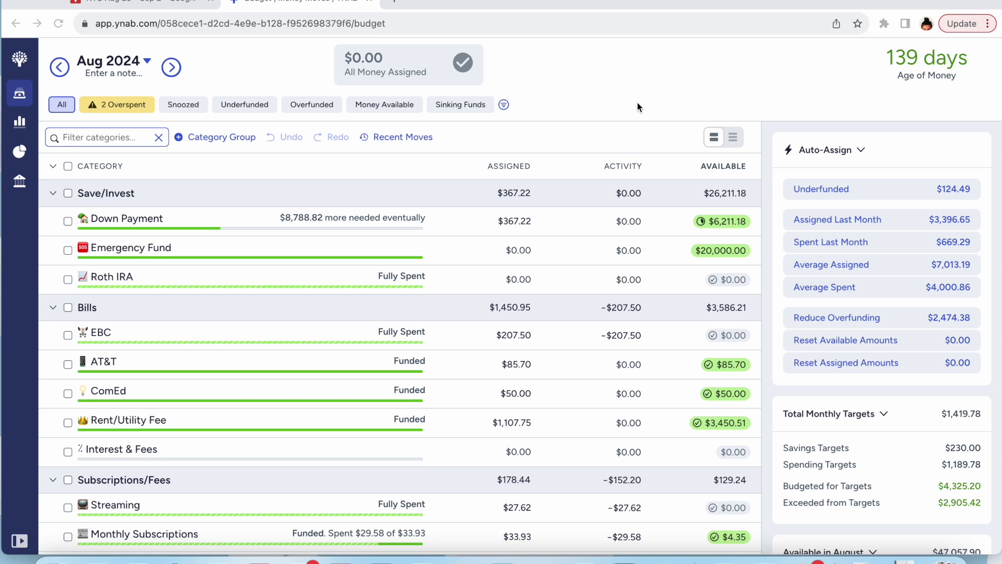
Compare the underfunded categories for September 2024 and August 2024, and return to all August categories.
click(171, 68)
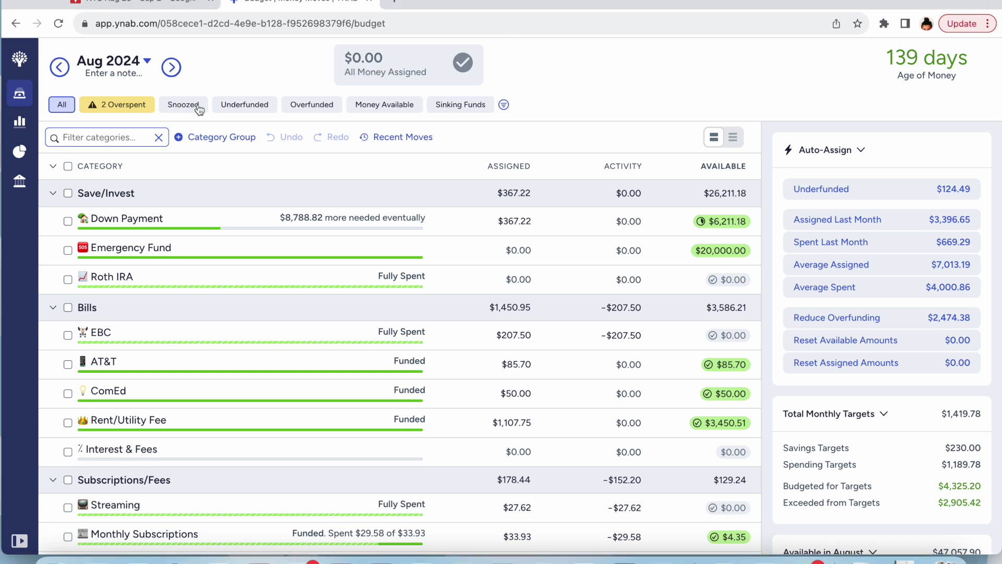
scroll(248, 224, down, 1)
click(179, 106)
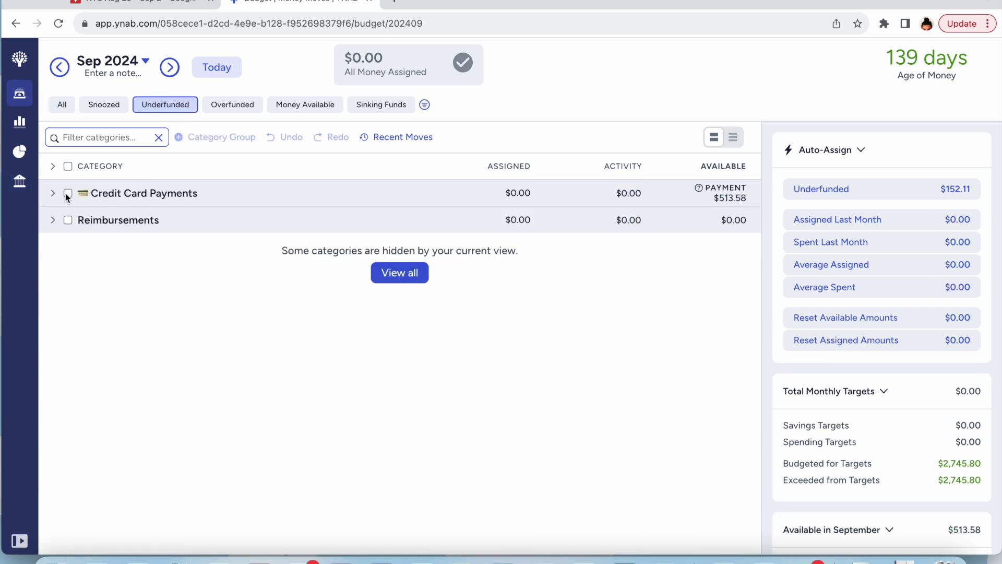
click(60, 68)
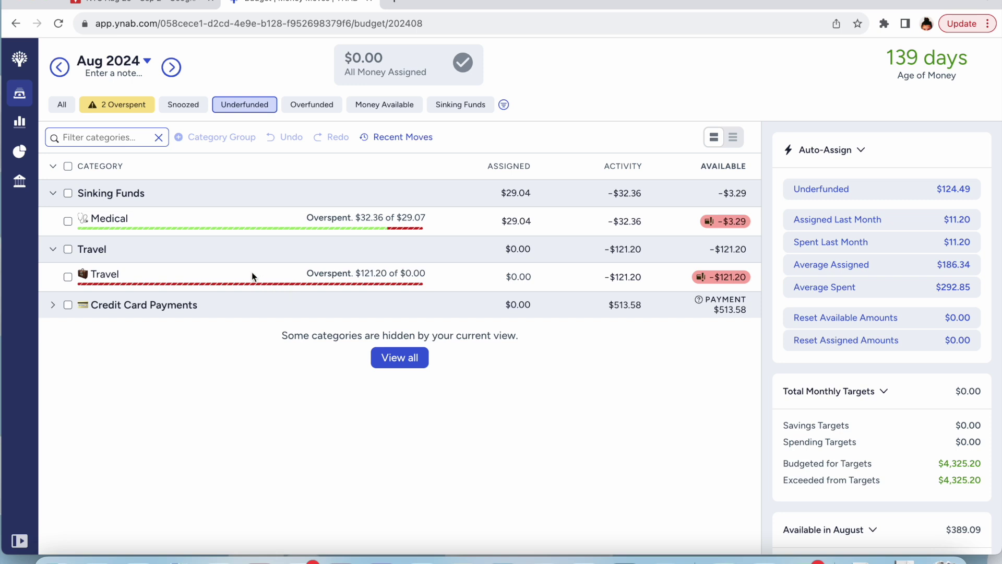
click(62, 105)
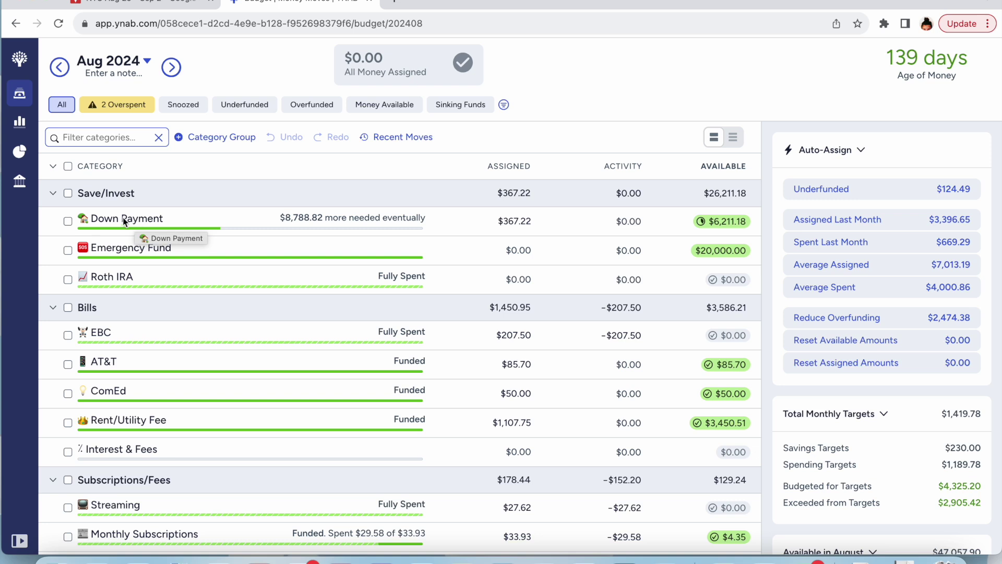
Review the target and notes of the Monthly Subscriptions category, and deselect it.
scroll(166, 365, down, 2)
scroll(165, 365, down, 2)
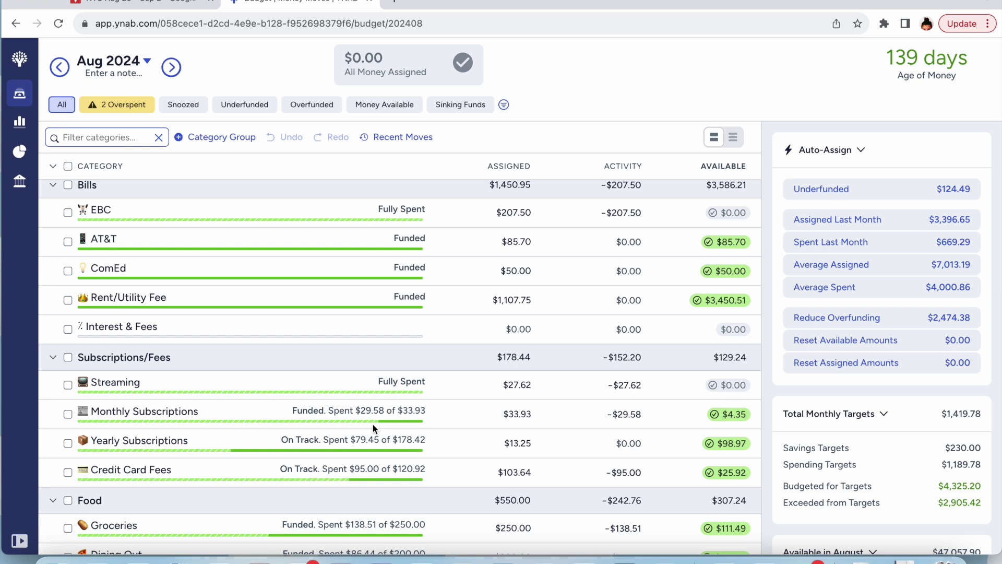
click(359, 412)
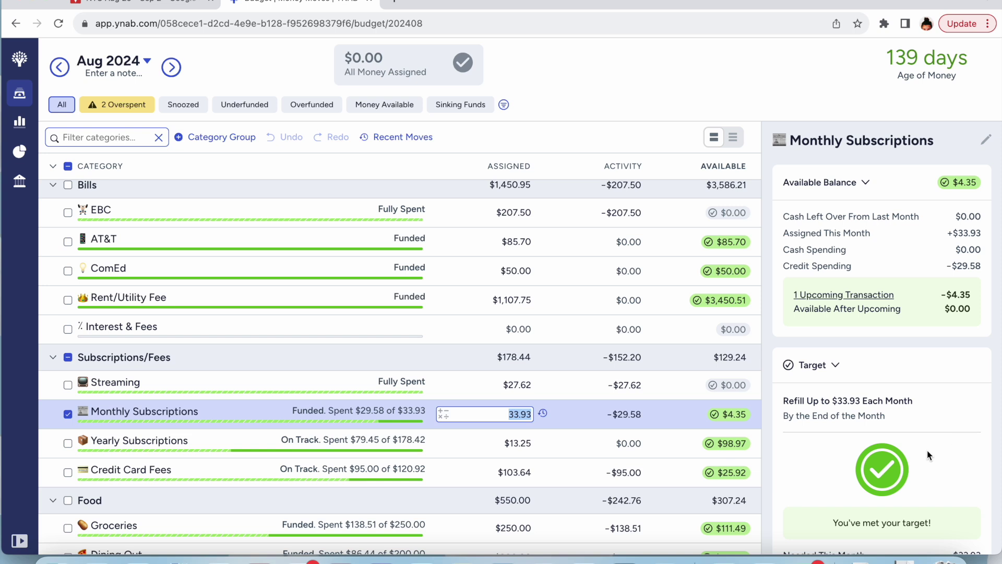
scroll(928, 454, down, 10)
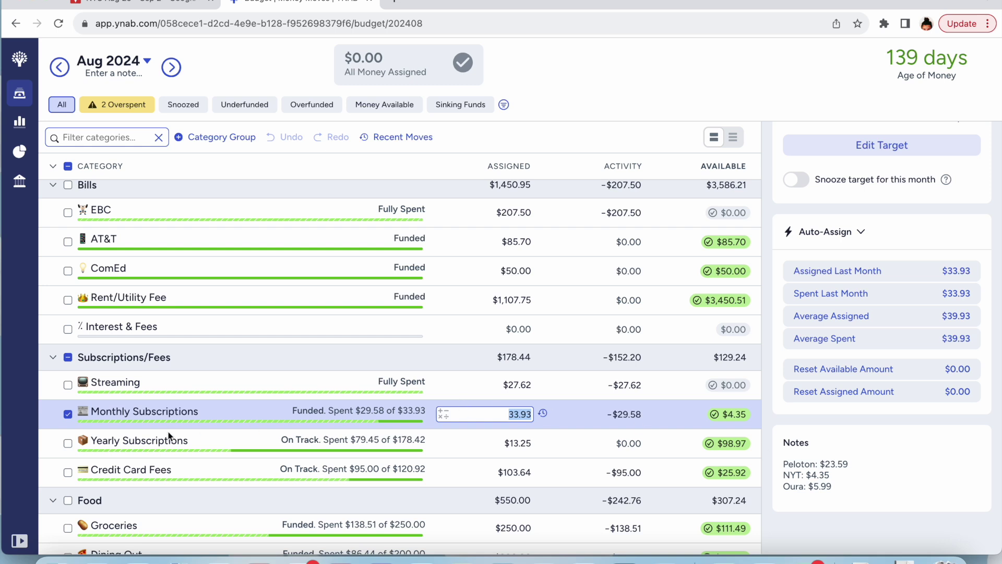
click(68, 414)
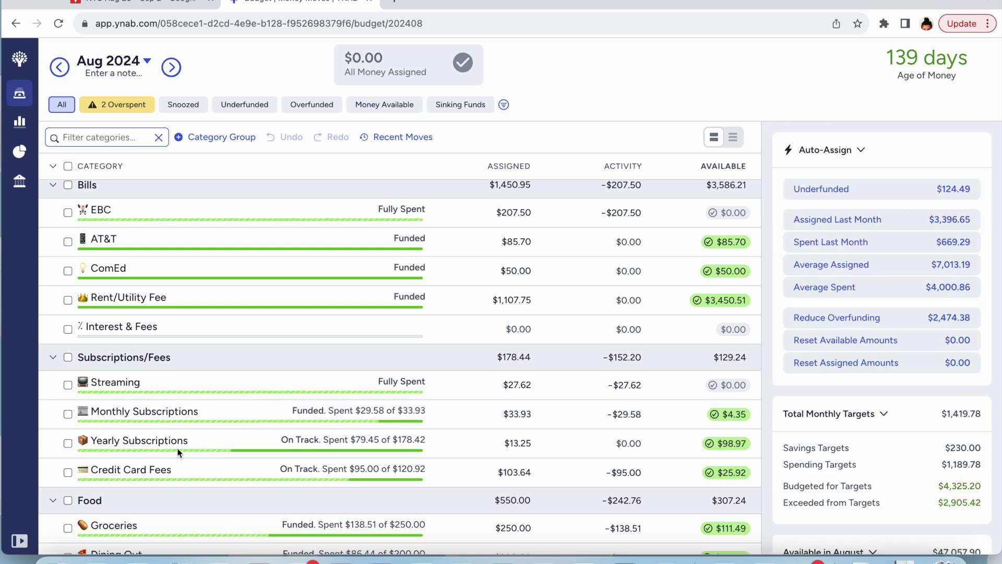
Review the target and notes of the Yearly Subscriptions category.
scroll(205, 462, down, 1)
scroll(205, 462, down, 1)
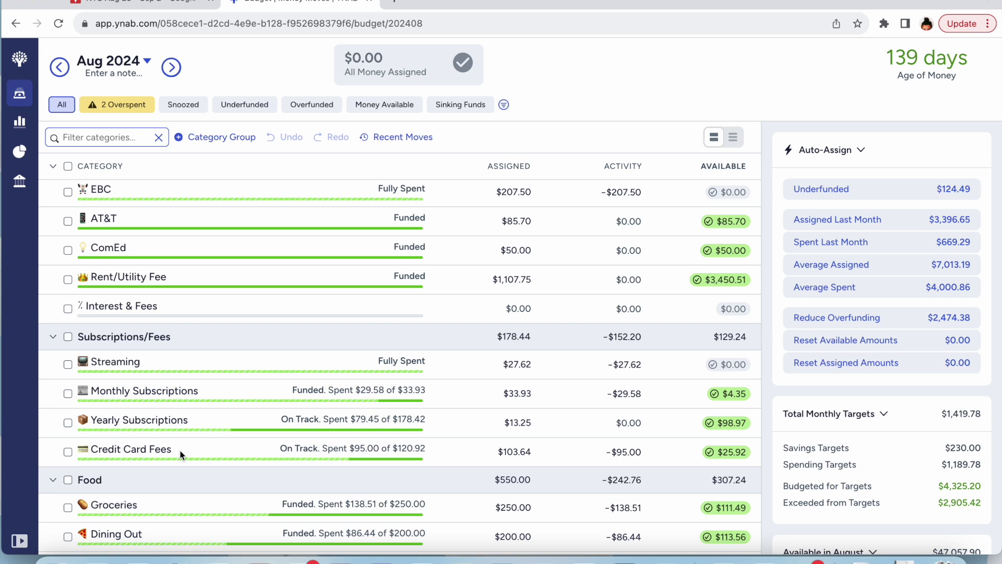
scroll(181, 455, up, 1)
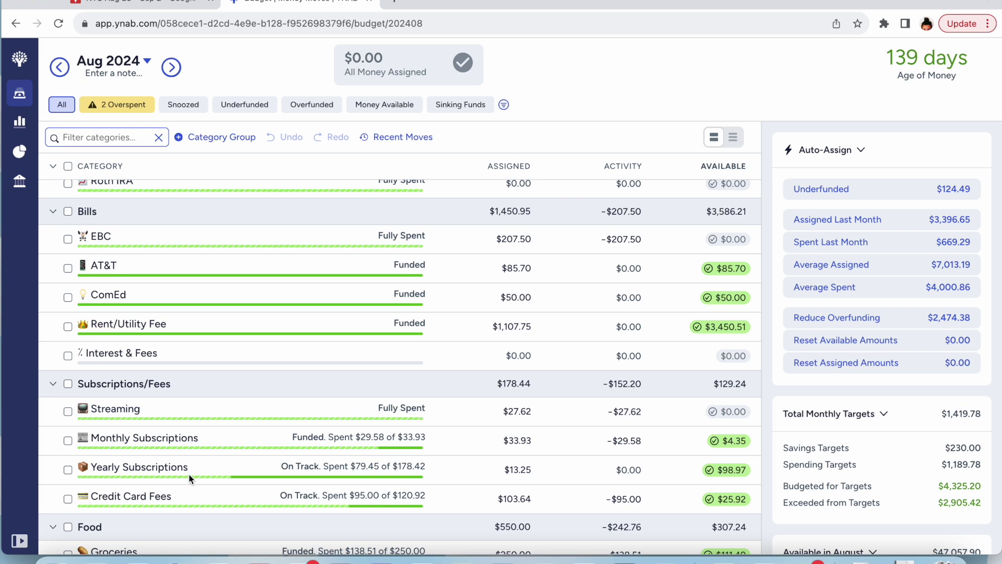
click(189, 473)
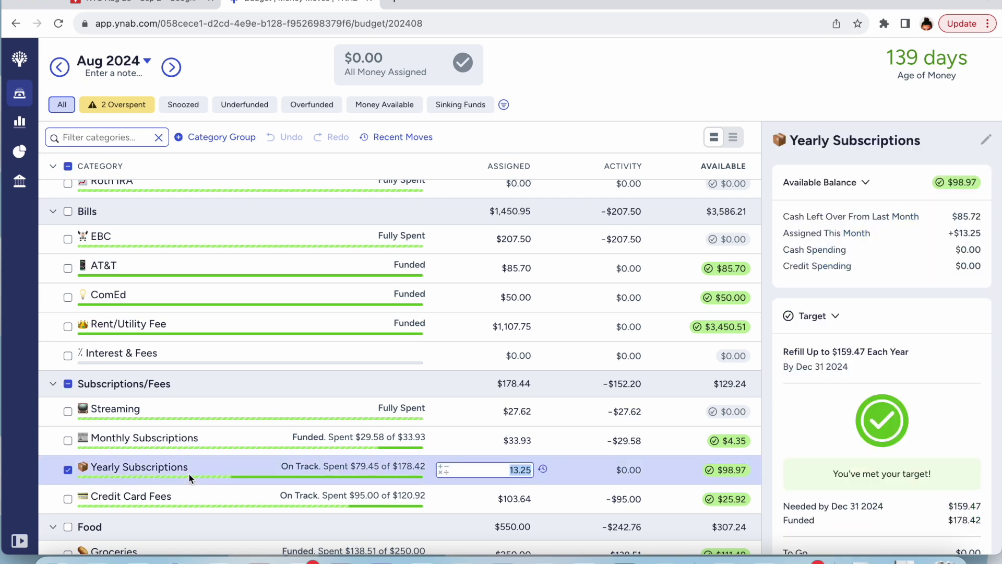
scroll(189, 474, down, 1)
scroll(189, 473, up, 1)
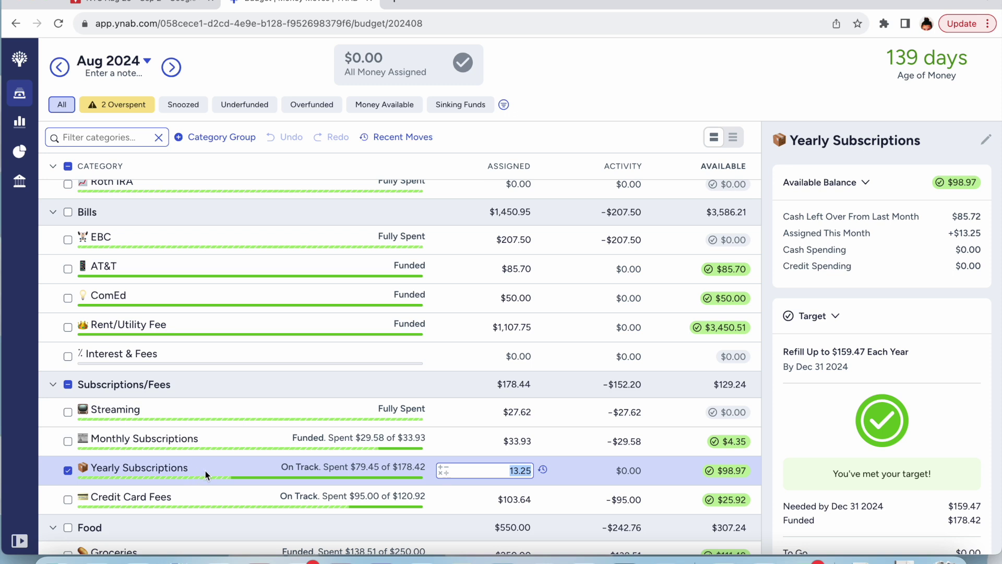
scroll(815, 484, down, 10)
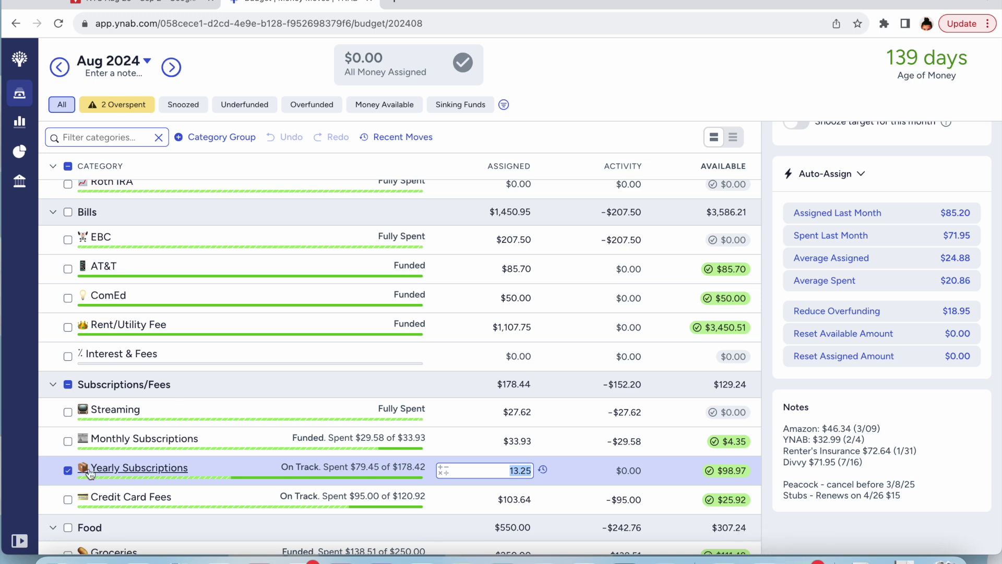
Try to add a category named "📦 Amazon Prime" to the Subscriptions/Fees group.
click(86, 455)
click(182, 384)
text(Amazon Prime)
key(super+Left)
key(ctrl+super+space)
text(box)
key(Return)
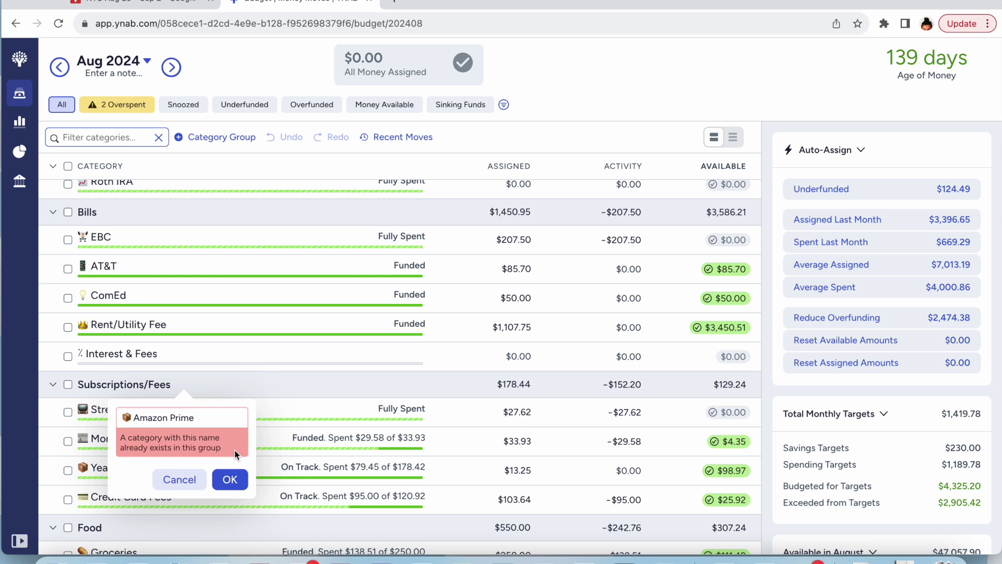
click(189, 478)
Unhide the Amazon Prime and YNAB categories of the Subscriptions/Fees group.
scroll(188, 477, down, 10)
click(110, 541)
scroll(102, 462, down, 2)
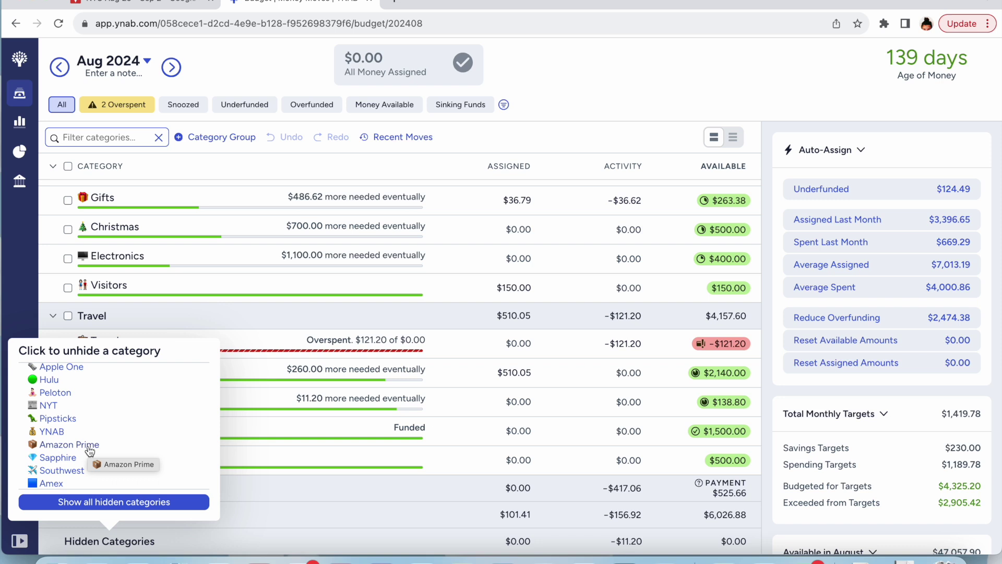
click(88, 446)
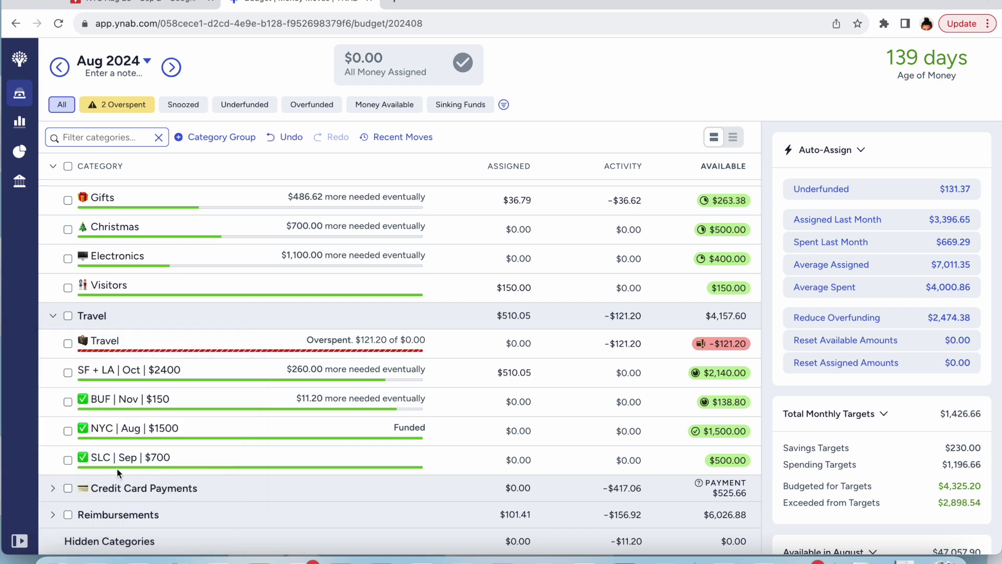
click(114, 537)
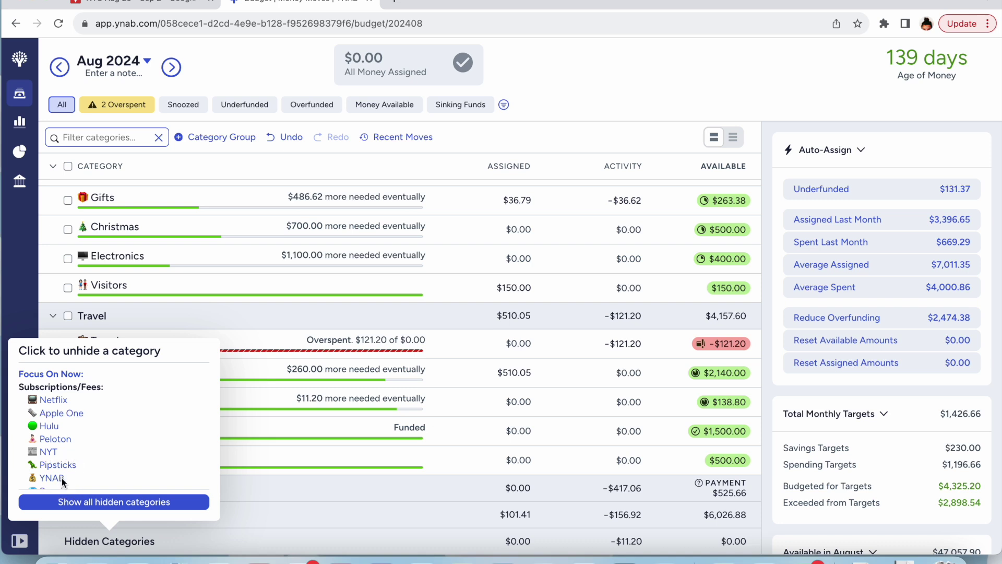
click(52, 478)
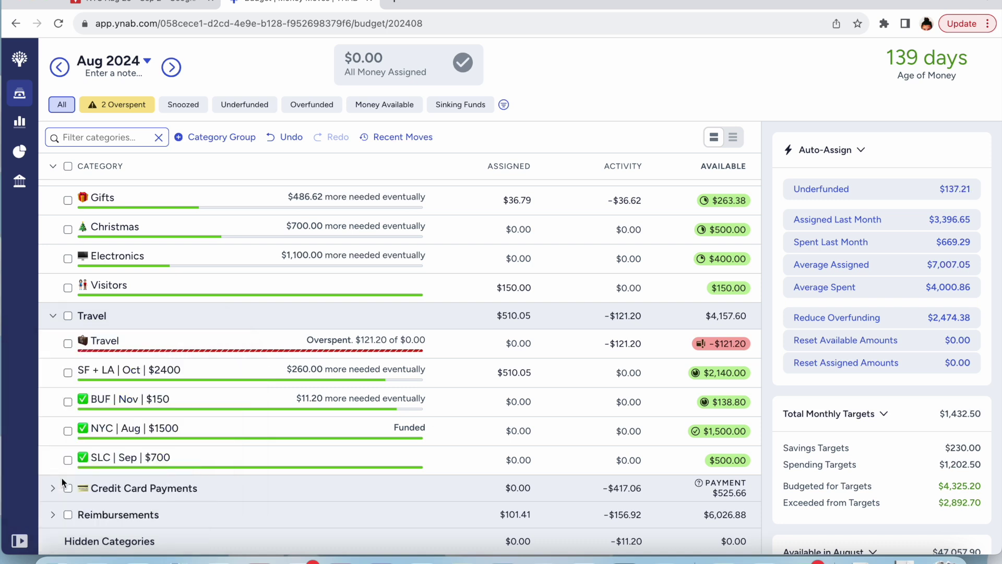
Look through the remaining hidden categories for other subscriptions, and close the list.
click(93, 544)
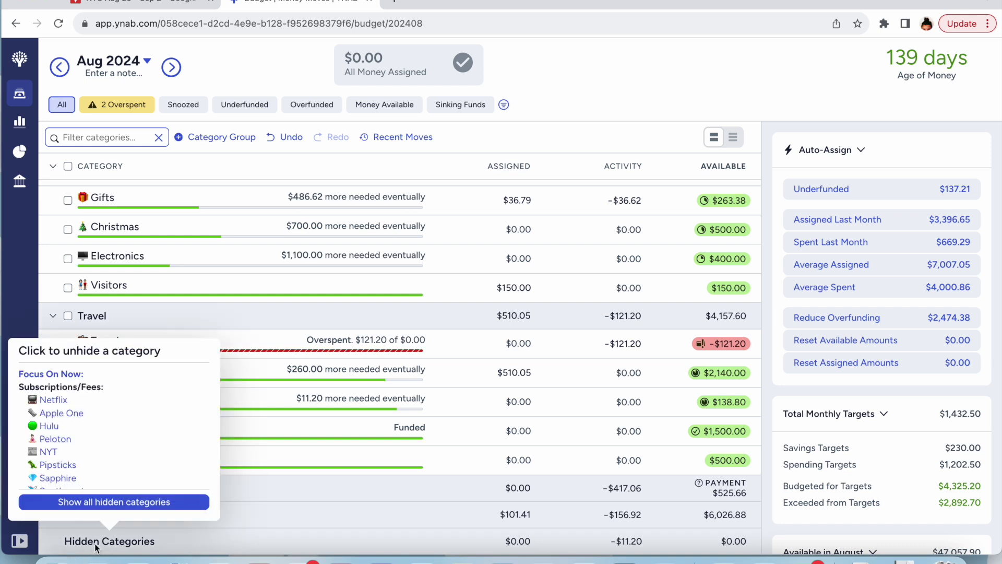
scroll(90, 474, down, 1)
scroll(90, 473, down, 8)
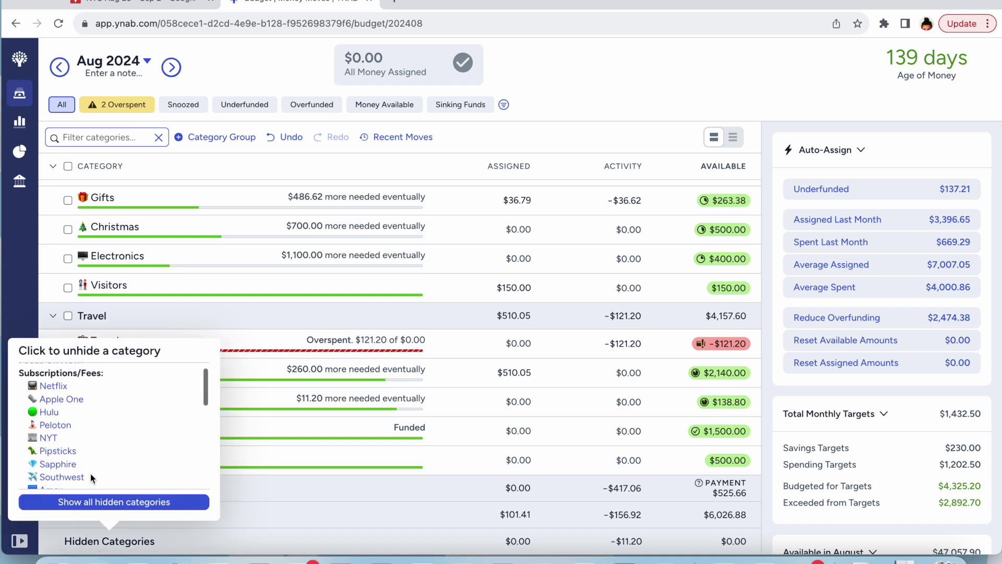
scroll(91, 476, up, 9)
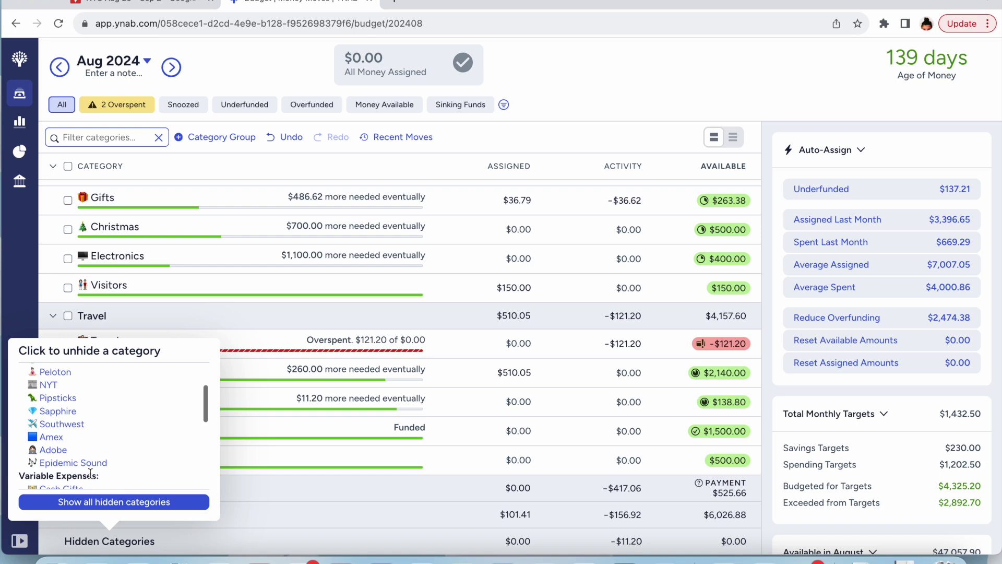
scroll(90, 473, down, 1)
scroll(90, 473, up, 3)
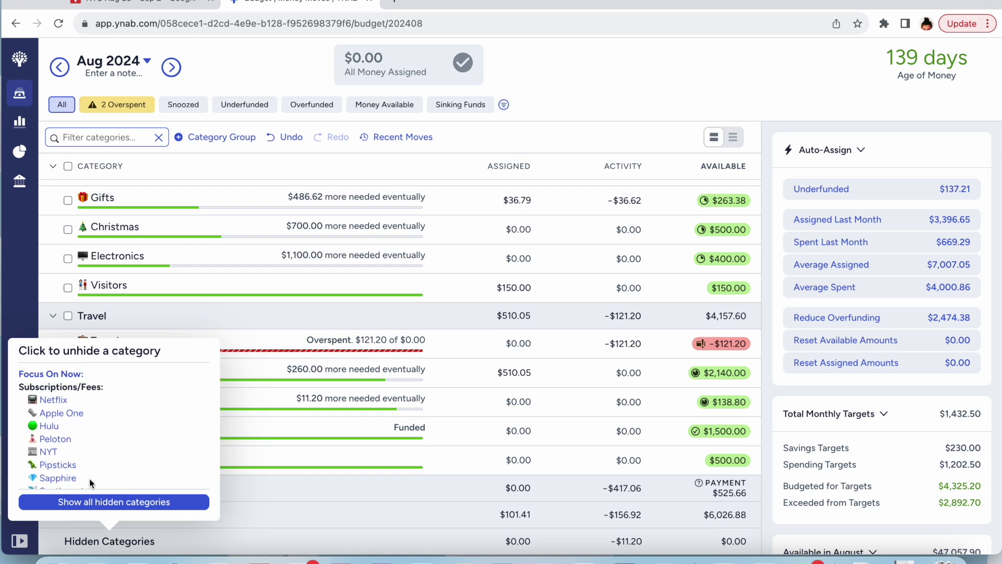
click(103, 479)
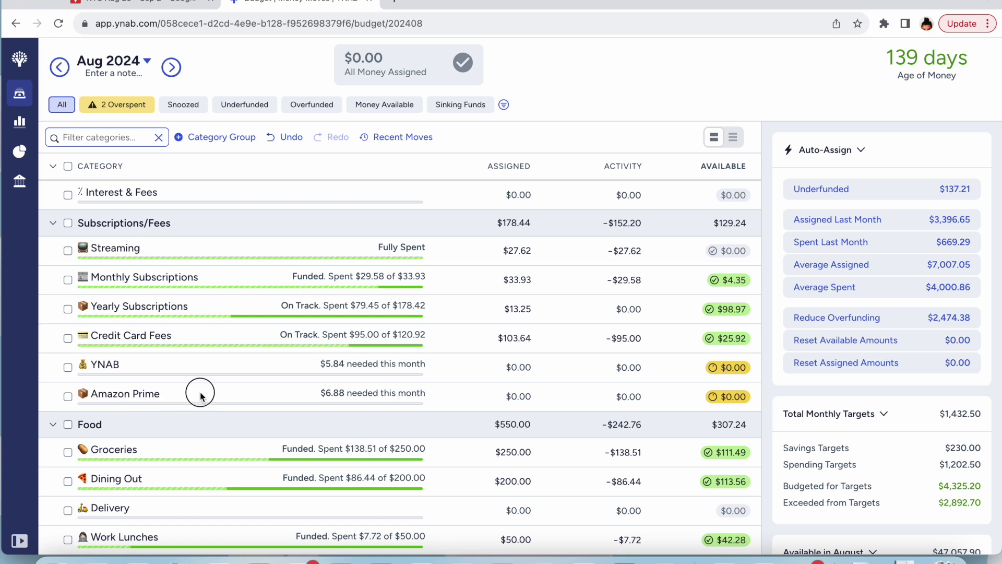
Check Amazon's yearly cost in the Yearly Subscriptions notes and set the Amazon Prime yearly target to $46.34.
click(199, 392)
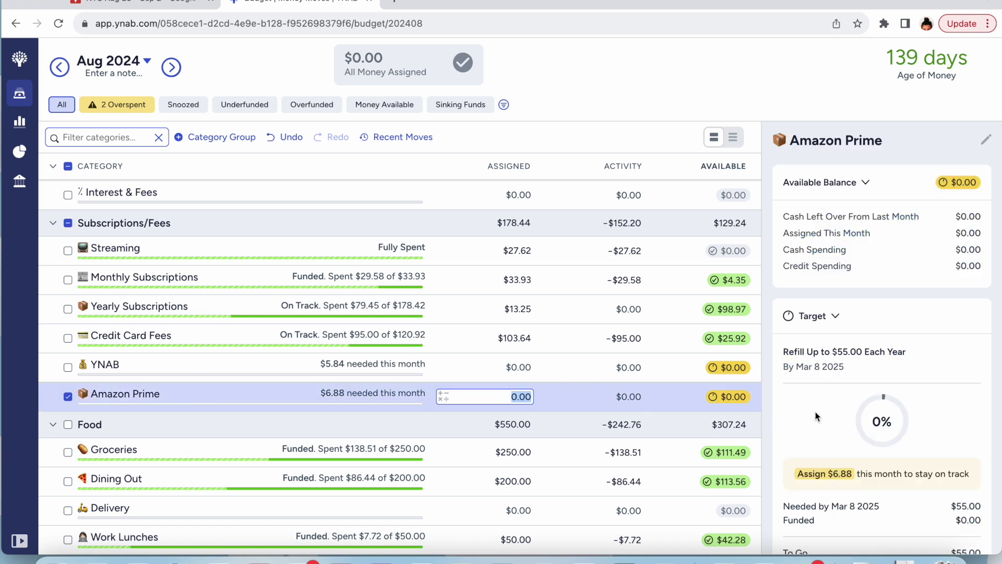
click(361, 307)
scroll(819, 457, down, 5)
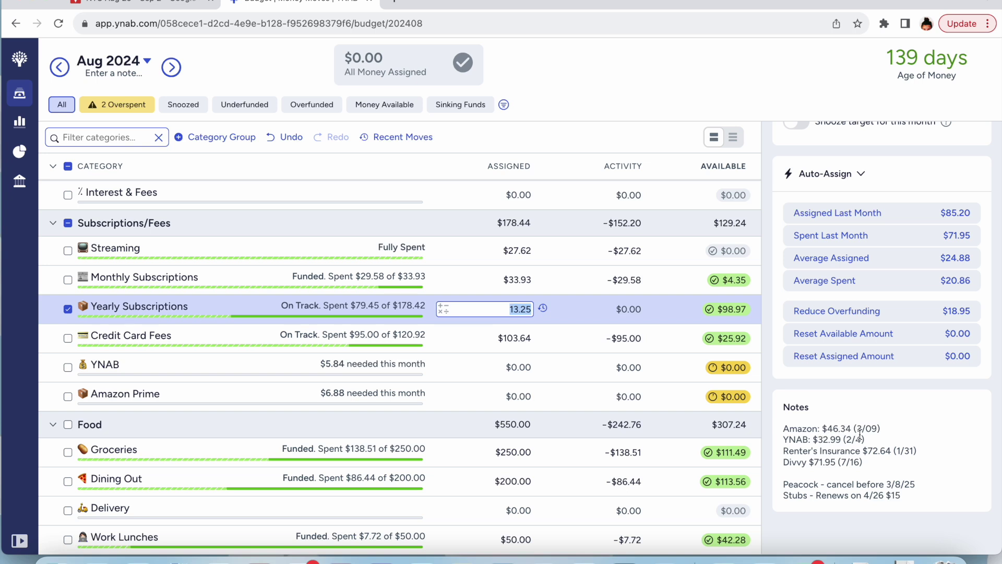
click(389, 389)
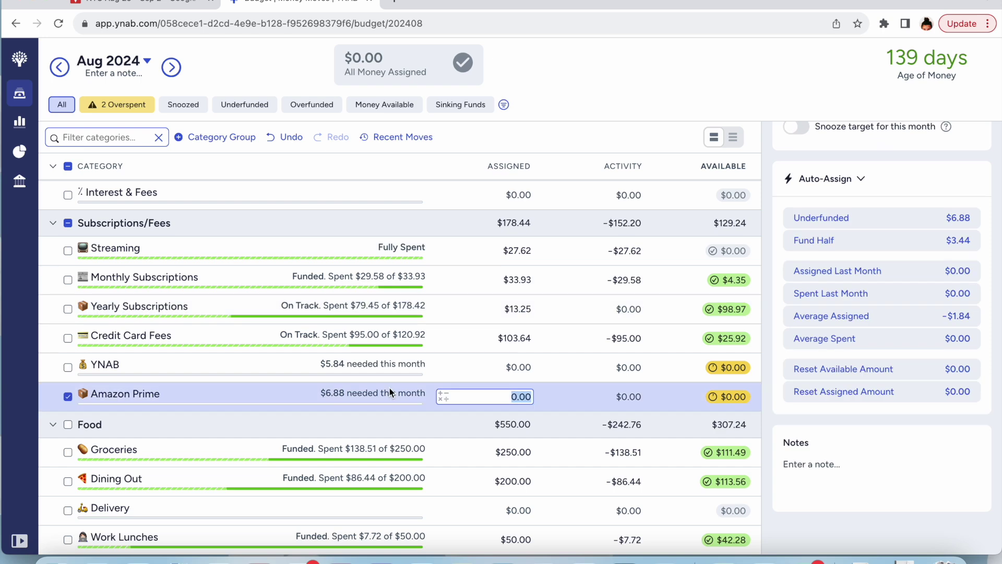
scroll(949, 305, up, 8)
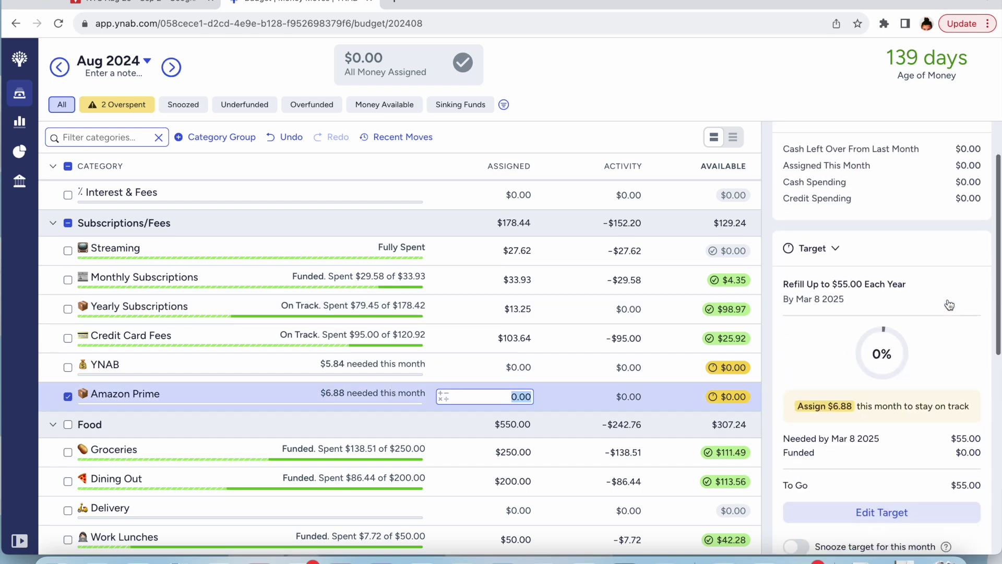
click(835, 515)
click(375, 307)
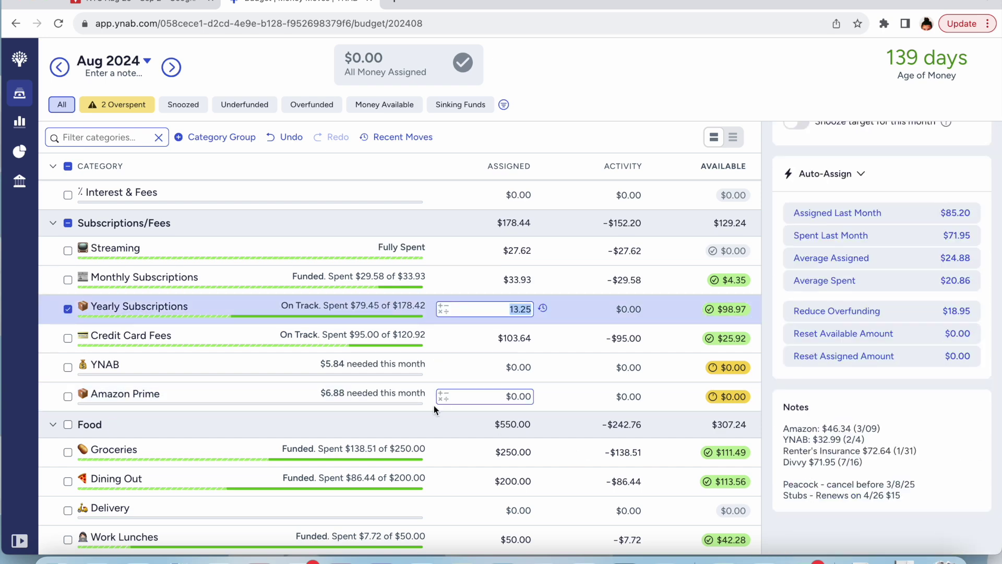
click(425, 391)
click(835, 517)
text(46.34)
click(934, 478)
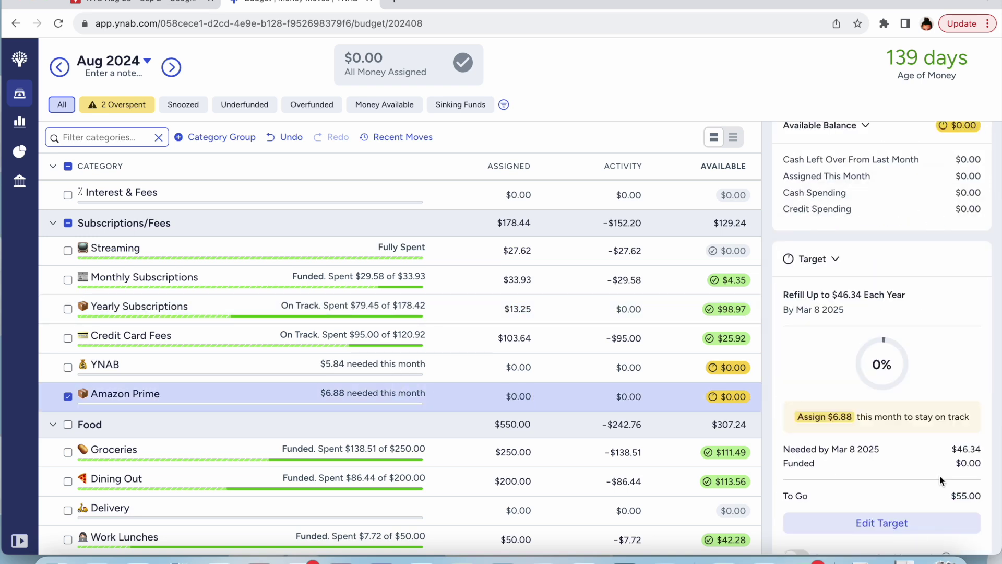
Look up the YNAB subscription's renewal date and price in the account settings, and return to the Subscriptions/Fees categories.
click(240, 365)
click(19, 59)
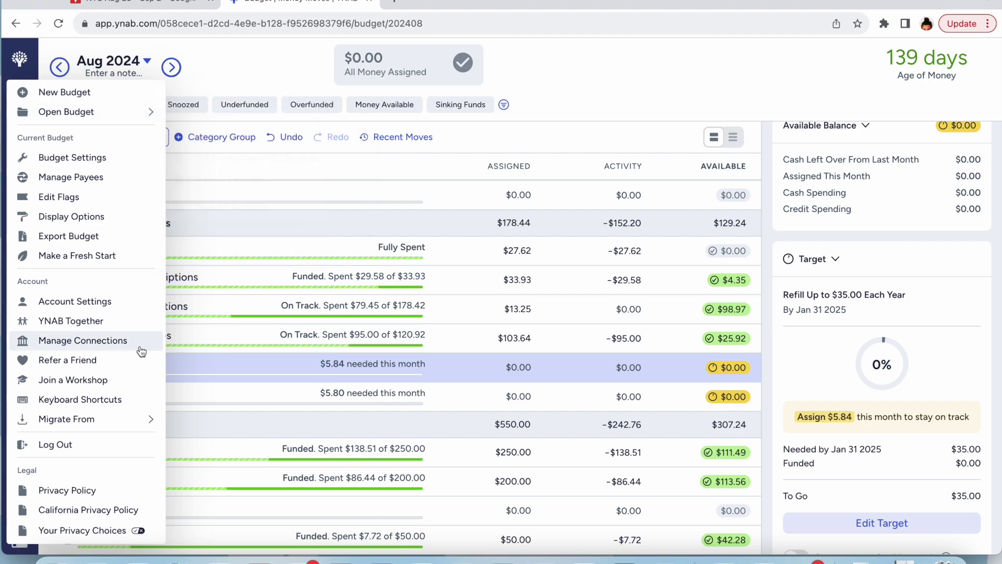
click(74, 157)
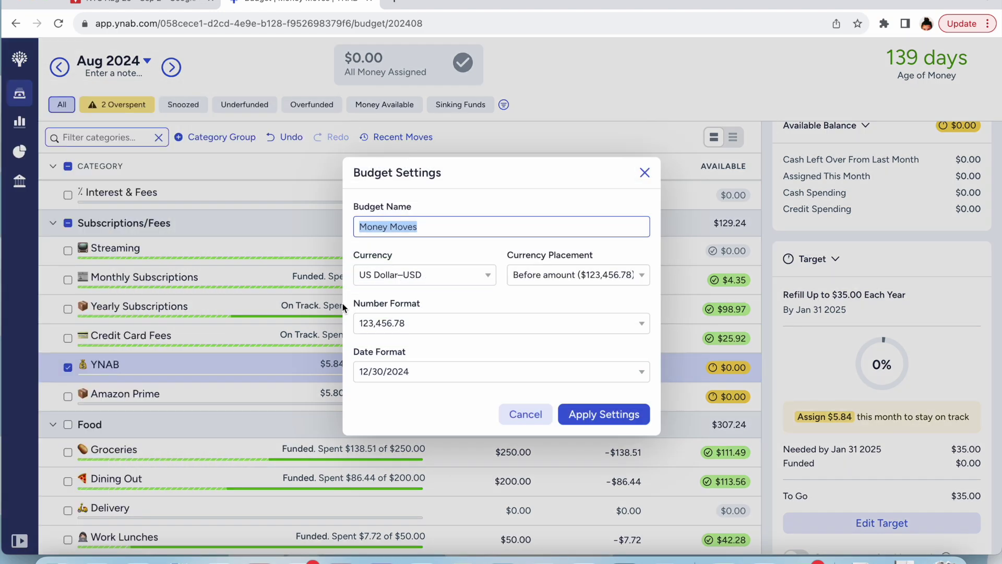
click(525, 414)
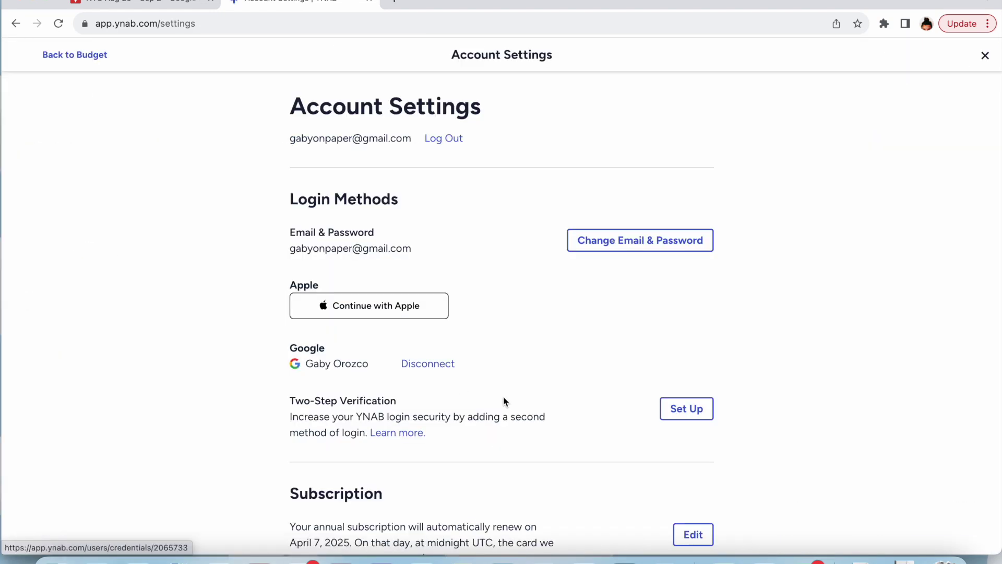
scroll(503, 397, down, 15)
scroll(504, 401, down, 6)
scroll(504, 401, up, 14)
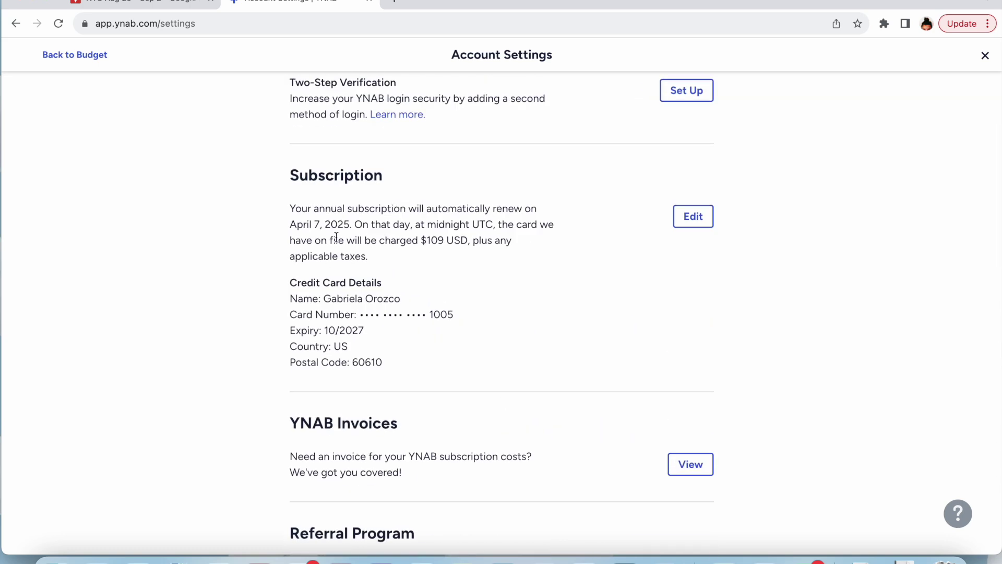
click(17, 25)
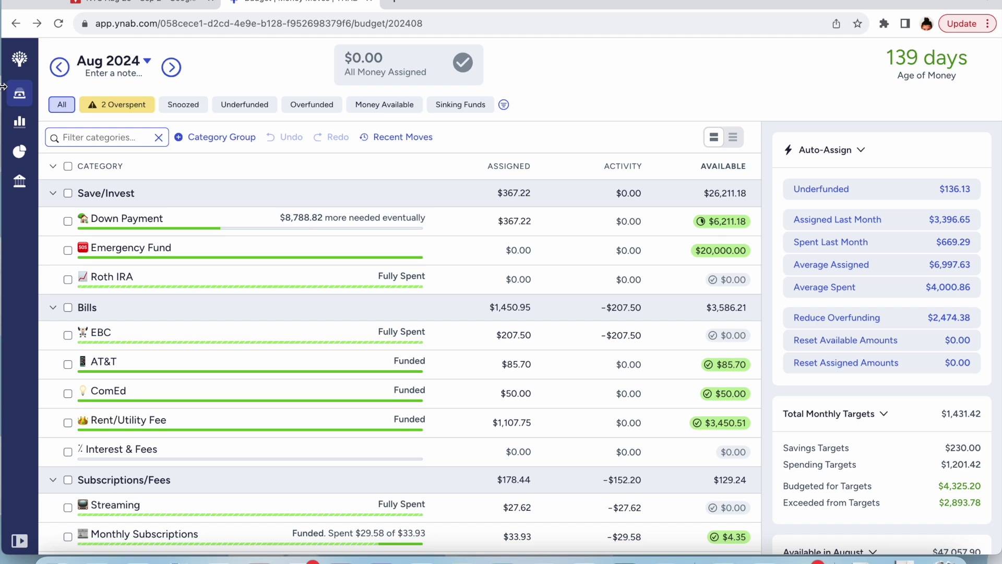
scroll(403, 375, down, 5)
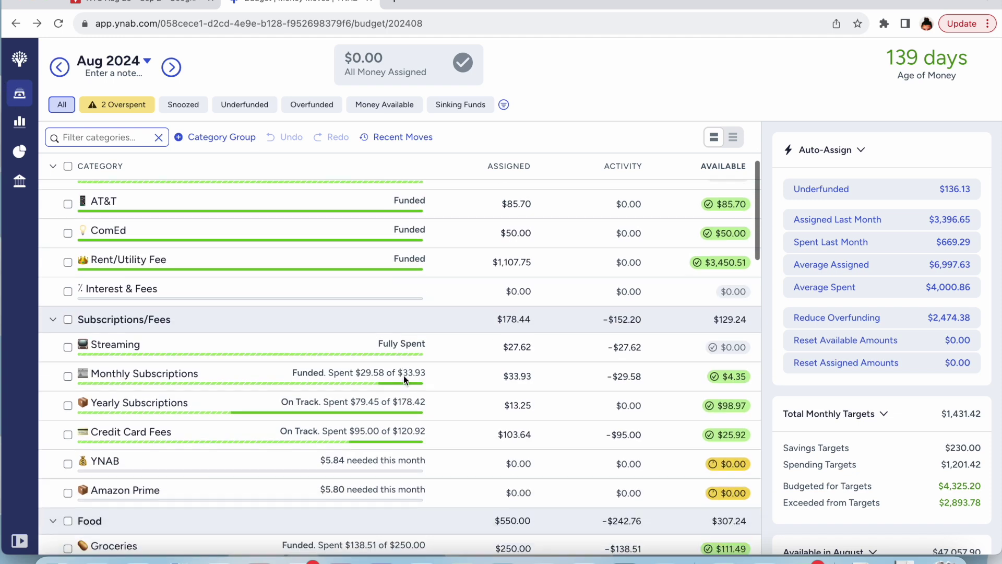
Divide the YNAB subscription's price of 109 by 3 in the calculator, and return to the YNAB category.
click(408, 343)
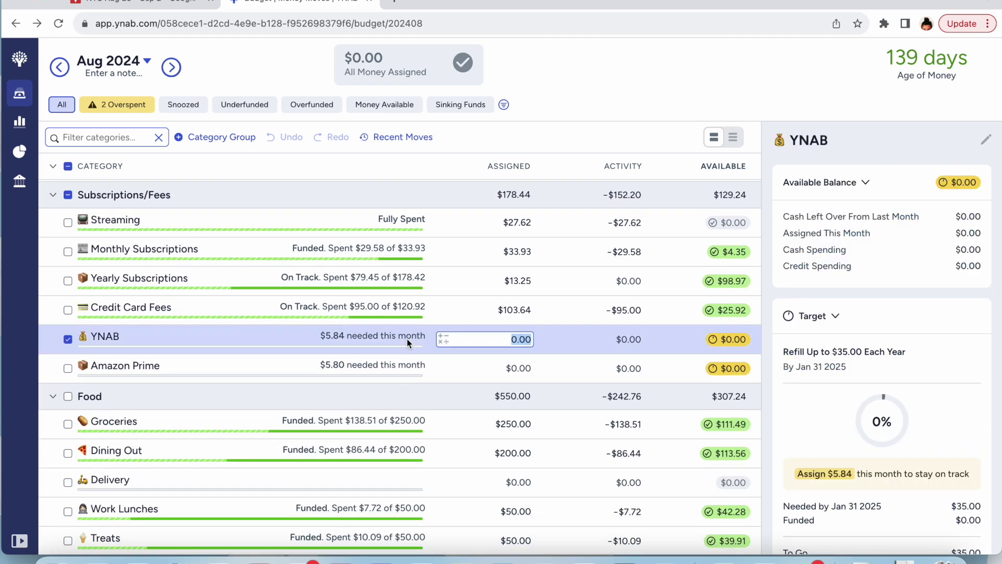
click(664, 560)
click(425, 387)
click(442, 415)
click(502, 326)
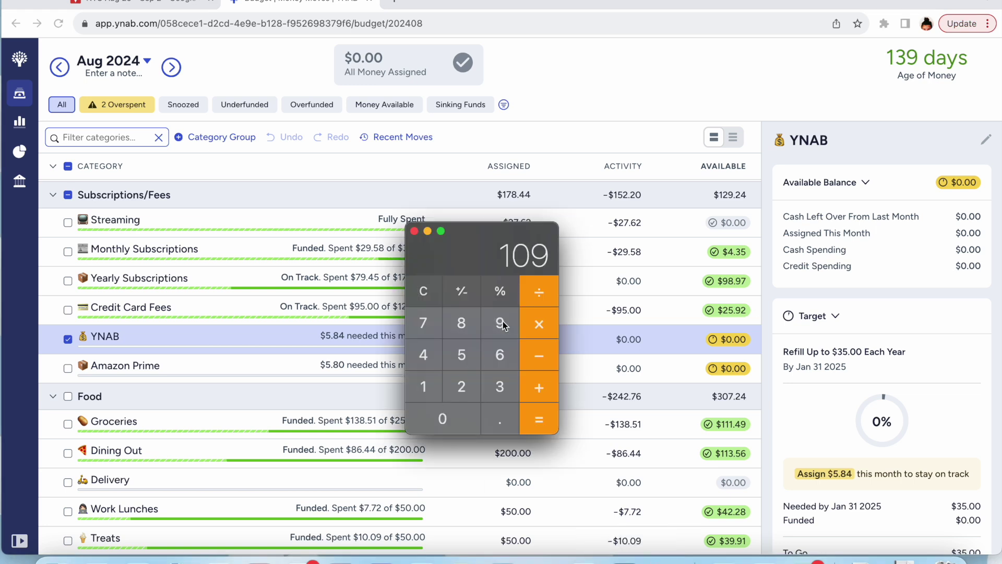
key(/)
click(501, 389)
click(537, 424)
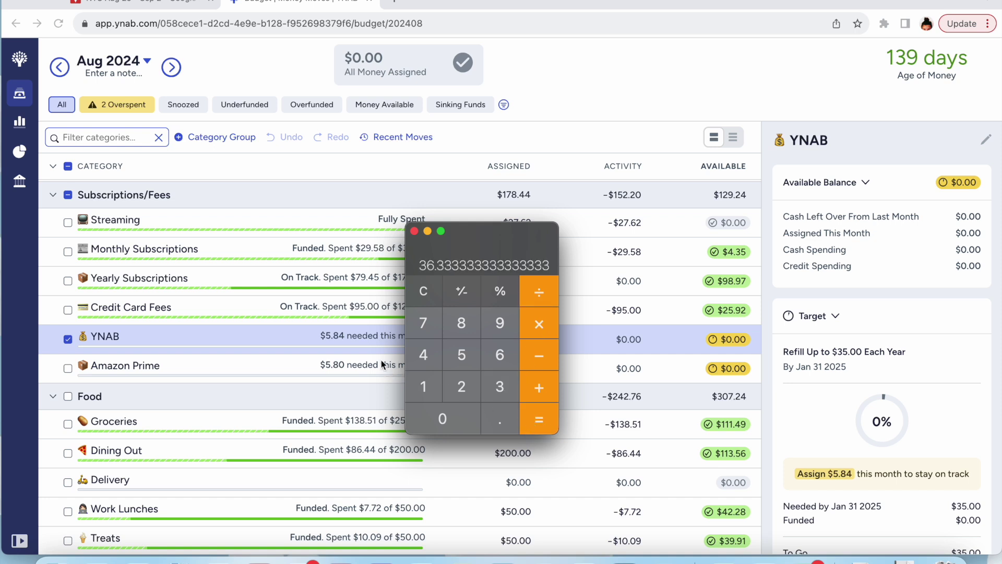
click(375, 337)
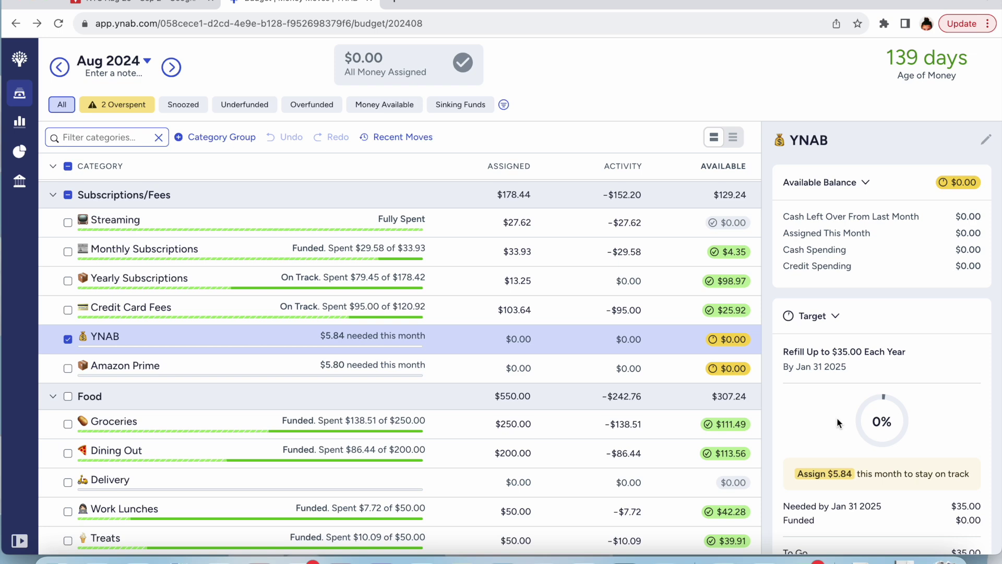
Set the YNAB category's yearly target to $37.00 by April 1, 2024, and save it.
scroll(862, 365, down, 8)
click(869, 183)
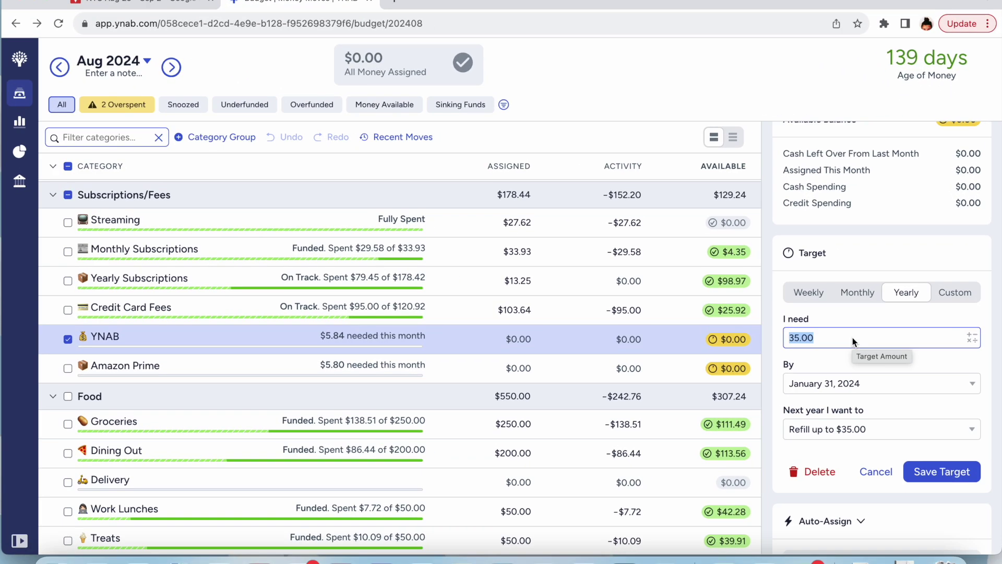
text(37)
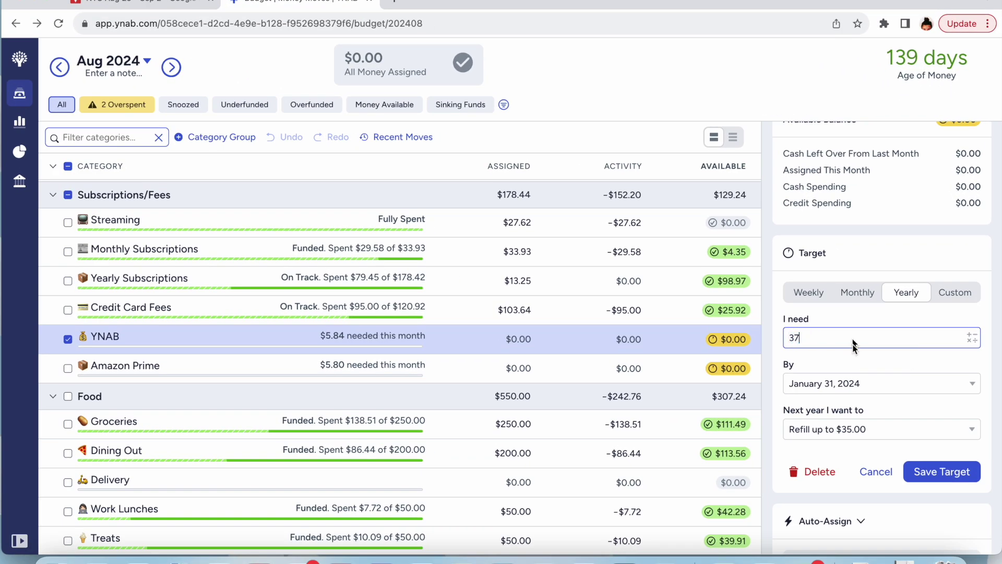
click(857, 391)
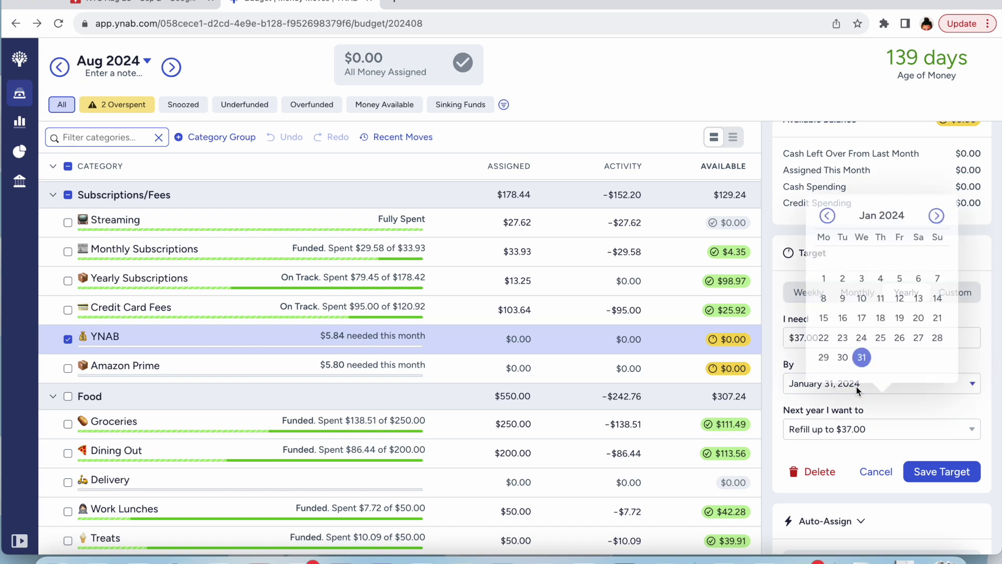
click(938, 218)
click(937, 217)
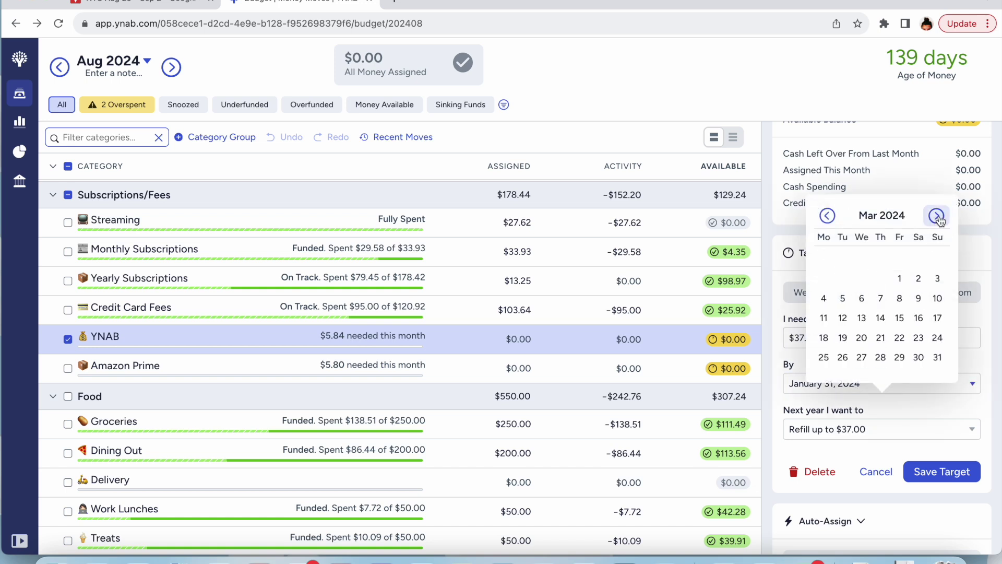
click(937, 217)
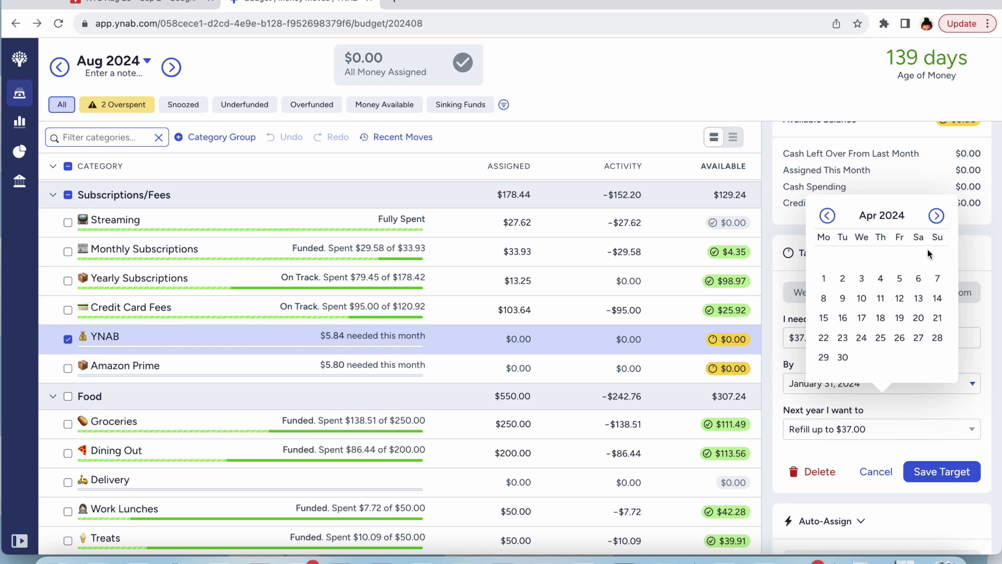
click(823, 278)
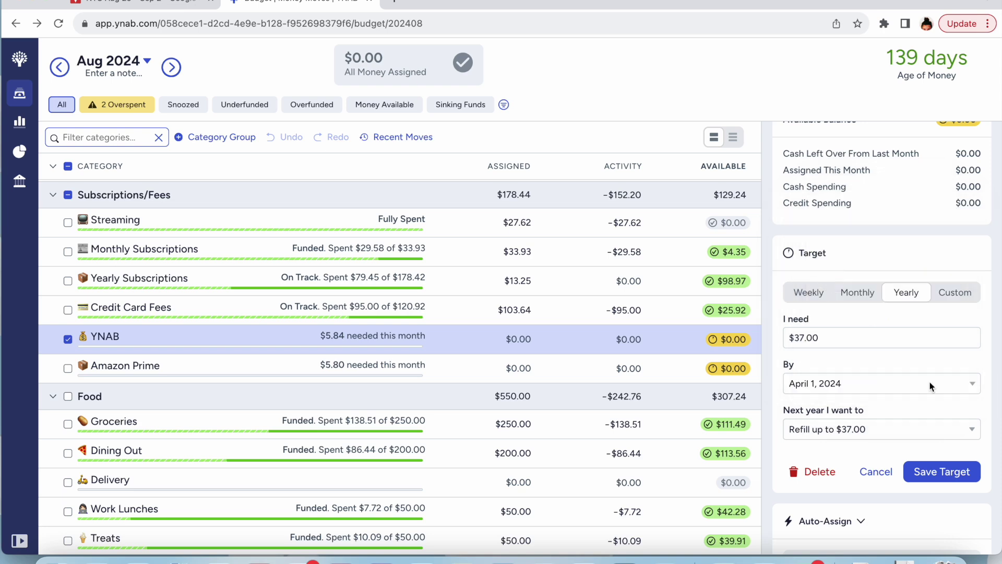
click(938, 468)
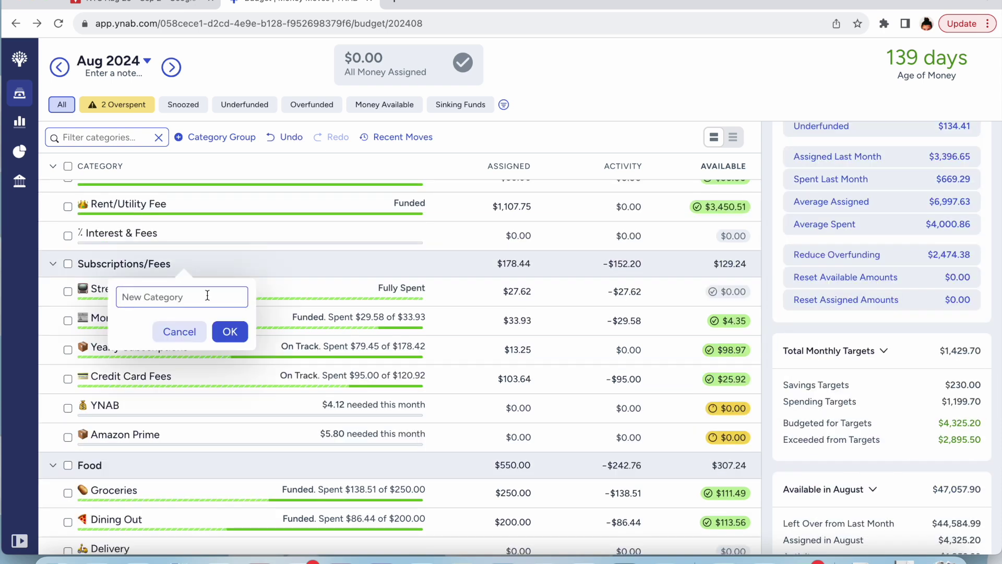
Create a Renter's Insurance category with a cityscape emoji before its name in the Subscriptions/Fees group.
text(Renter's Insurance)
key(super+Left)
key(ctrl+super+space)
text(par)
key(BackSpace)
key(BackSpace)
key(BackSpace)
text(apartment)
key(BackSpace)
key(BackSpace)
key(BackSpace)
key(BackSpace)
key(BackSpace)
key(BackSpace)
key(BackSpace)
key(BackSpace)
key(BackSpace)
text(building)
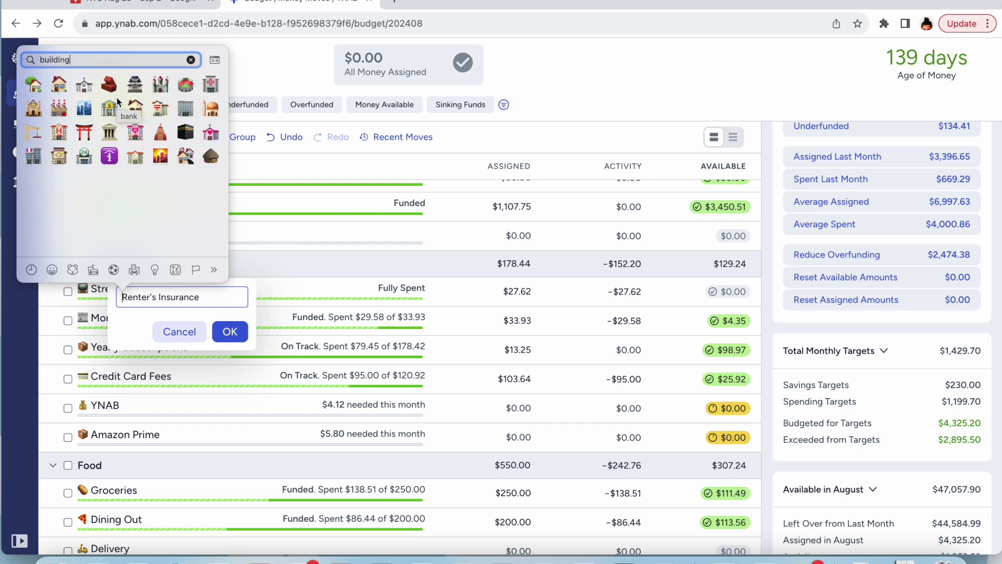
click(84, 108)
key(Return)
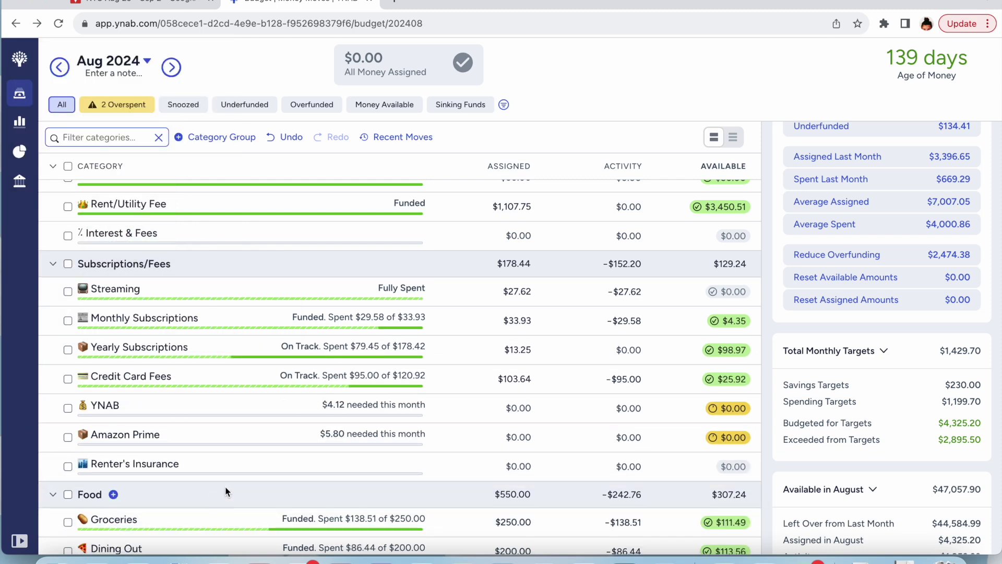
Start a custom target for the Renter's Insurance category with an amount of $80.00.
click(404, 470)
click(826, 410)
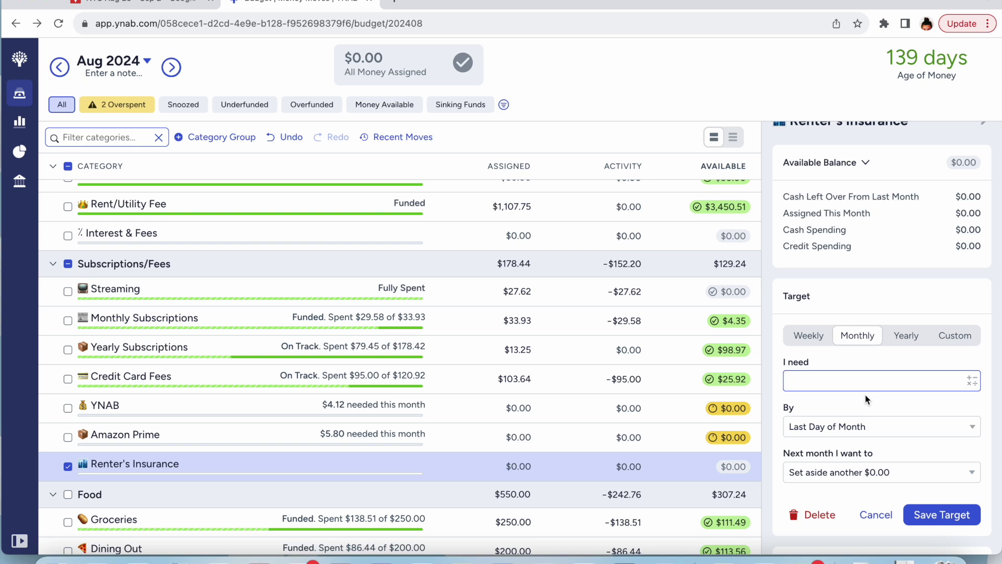
click(965, 345)
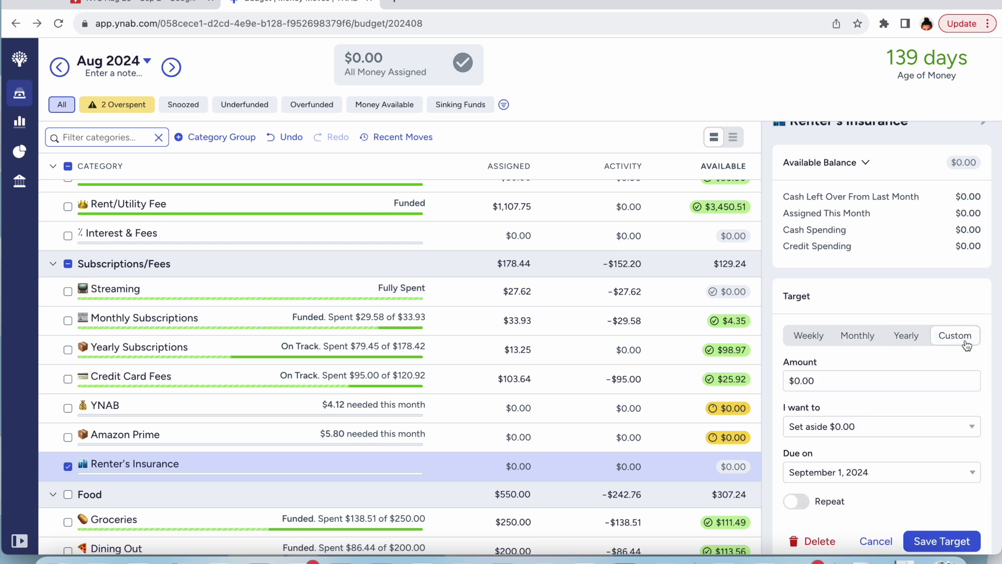
click(854, 383)
text(7)
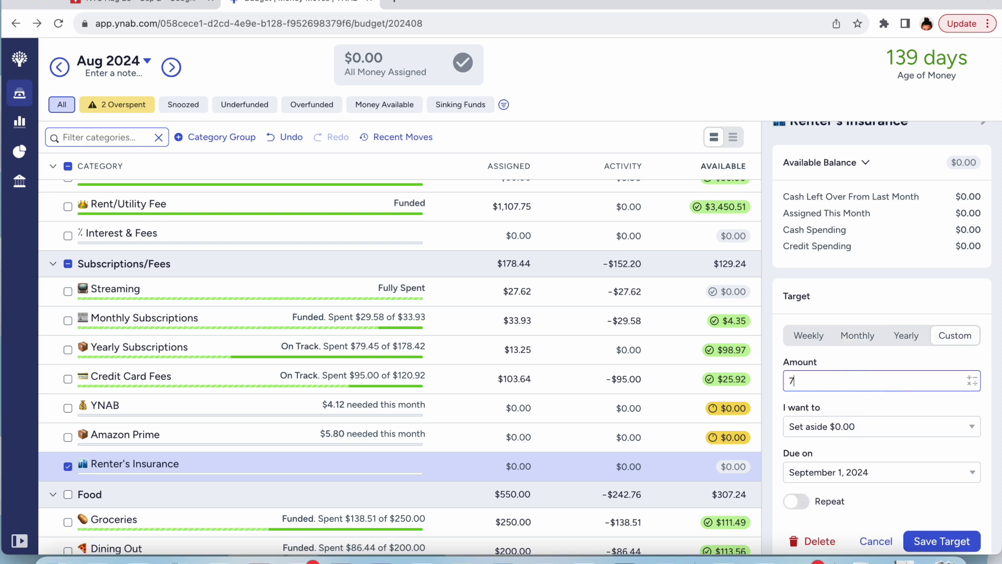
key(BackSpace)
text(80)
Make the Renter's Insurance target due on January 1, 2025, and save it.
click(855, 476)
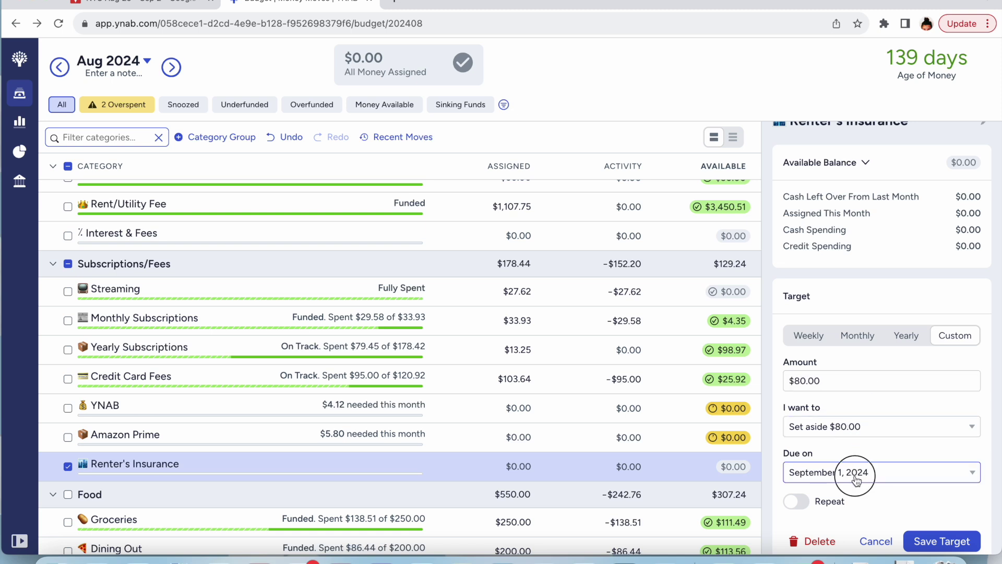
click(937, 304)
click(936, 304)
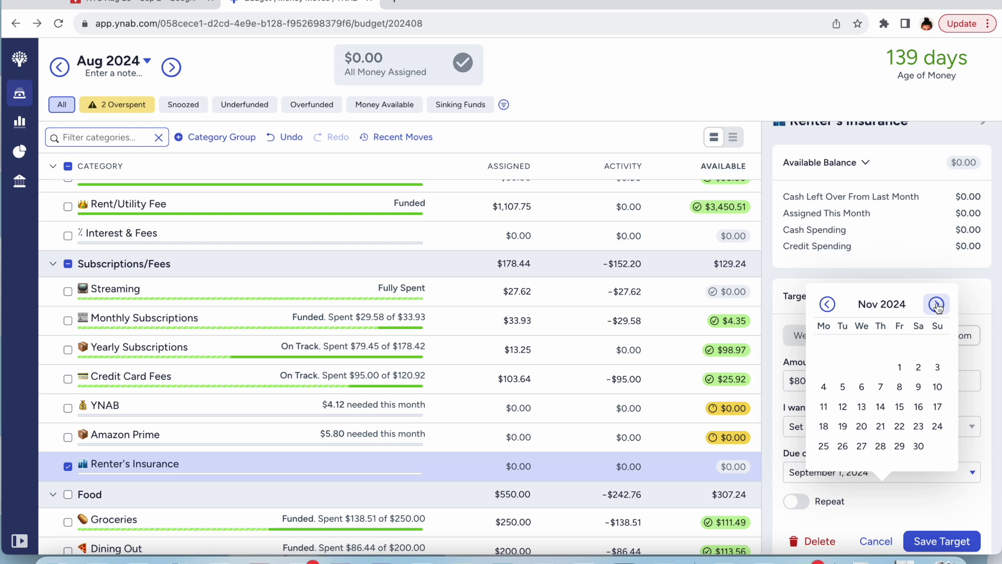
click(936, 304)
click(936, 305)
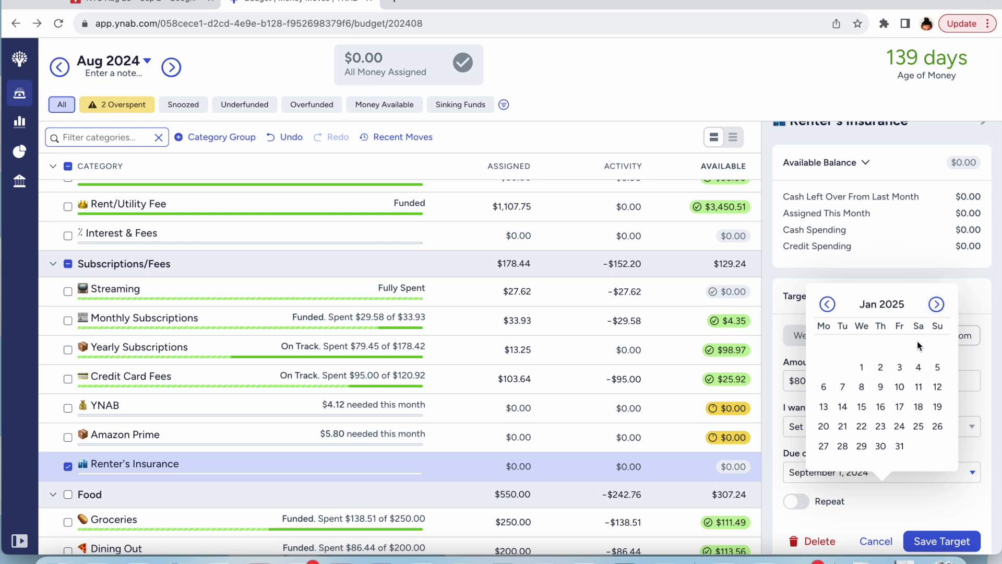
click(864, 368)
click(940, 541)
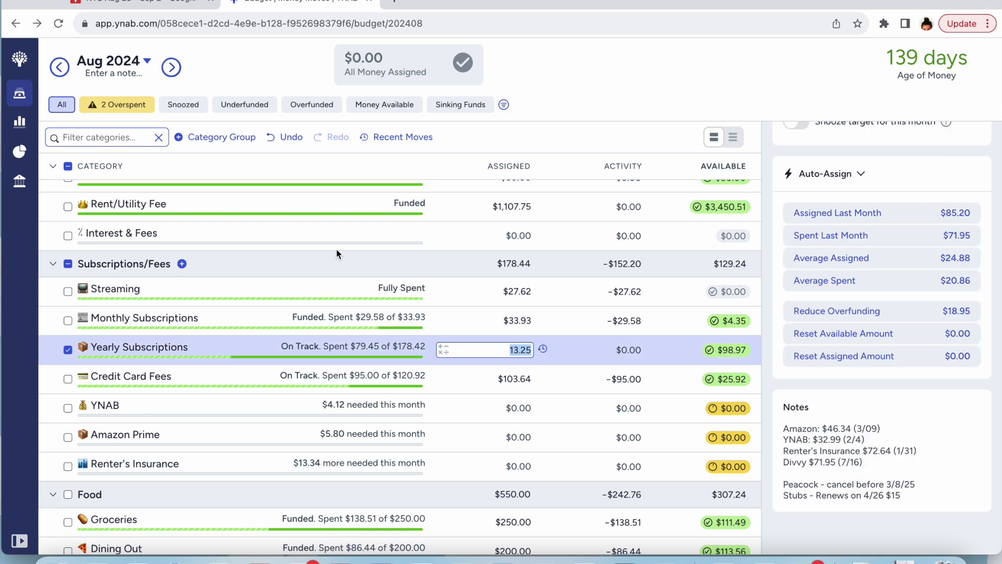
Create a Divvy Membership category with a bicycle emoji before its name in the Subscriptions/Fees group.
click(185, 264)
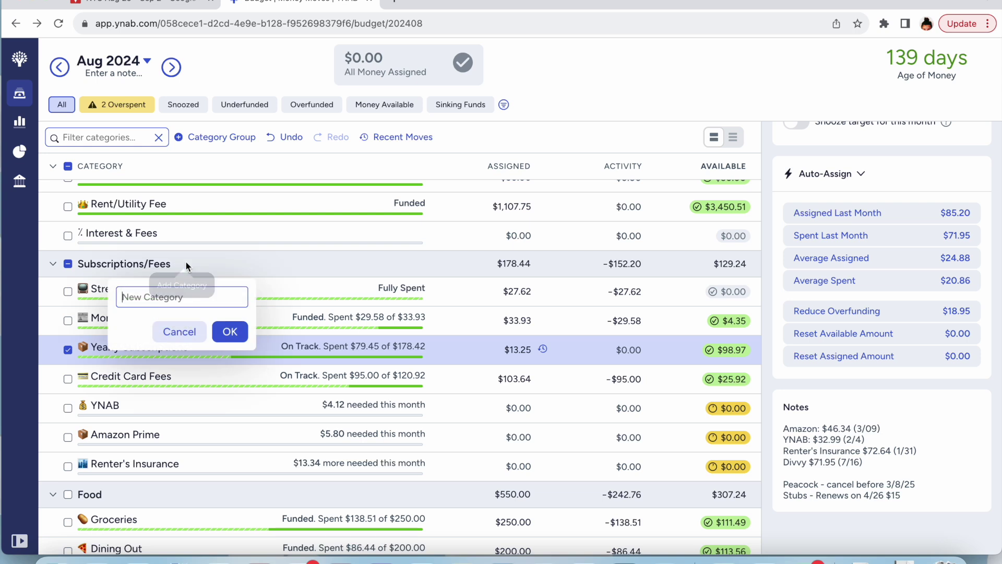
text(Divvy Membership)
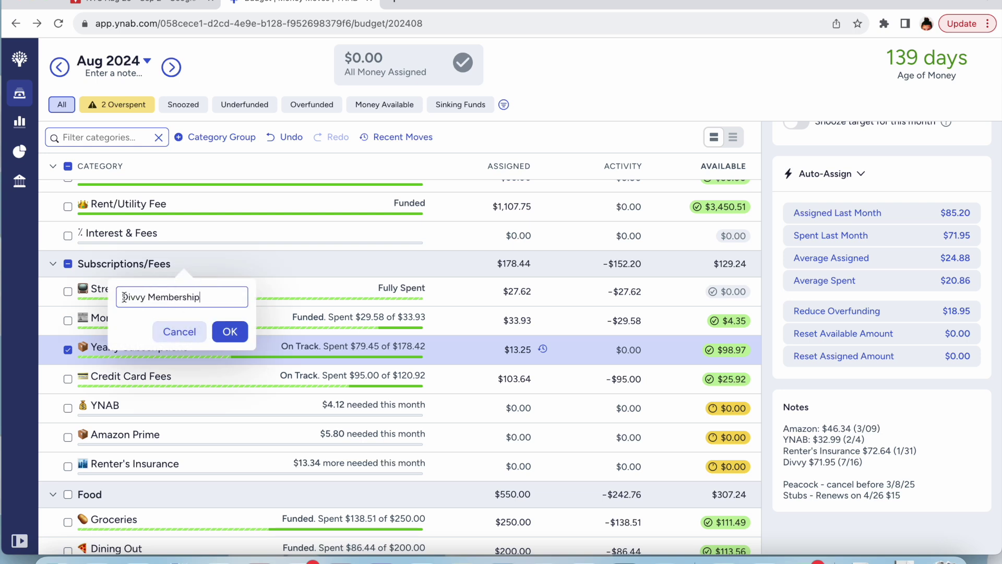
click(124, 297)
key(ctrl+super+space)
text(bike)
click(135, 86)
click(227, 333)
Move the Divvy Membership category below Renter's Insurance in the Subscriptions/Fees group and clear the category selection.
drag(196, 291, 190, 498)
click(193, 493)
drag(194, 474, 231, 475)
drag(247, 493, 248, 479)
click(69, 468)
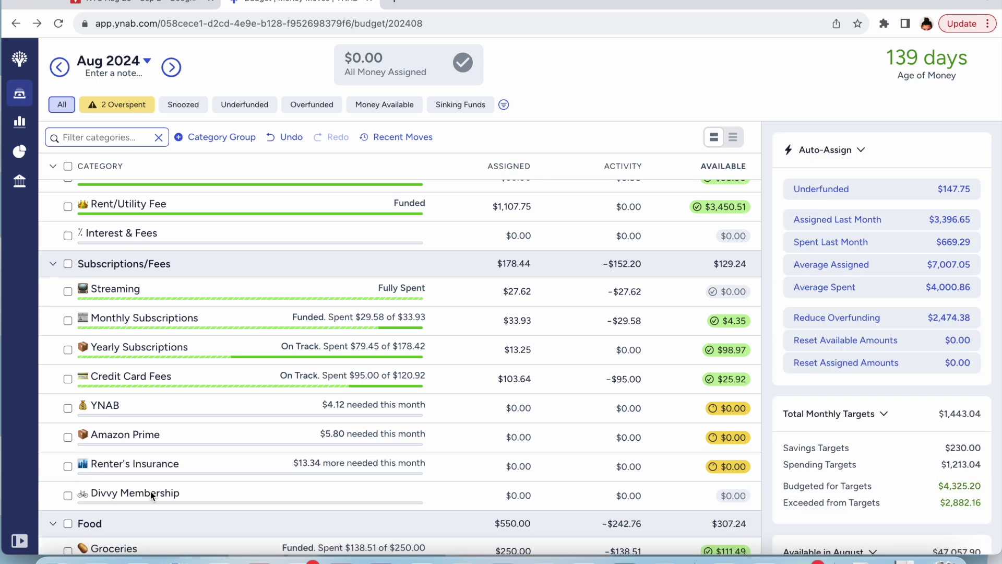
Start a custom target for the Divvy Membership category with an amount of $75.00.
click(204, 495)
click(835, 441)
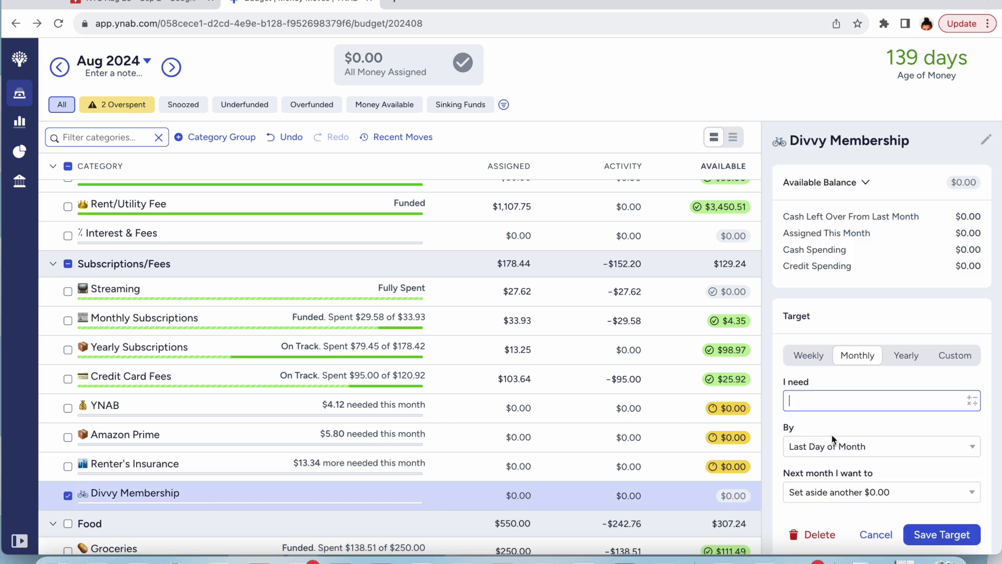
text(75)
click(842, 448)
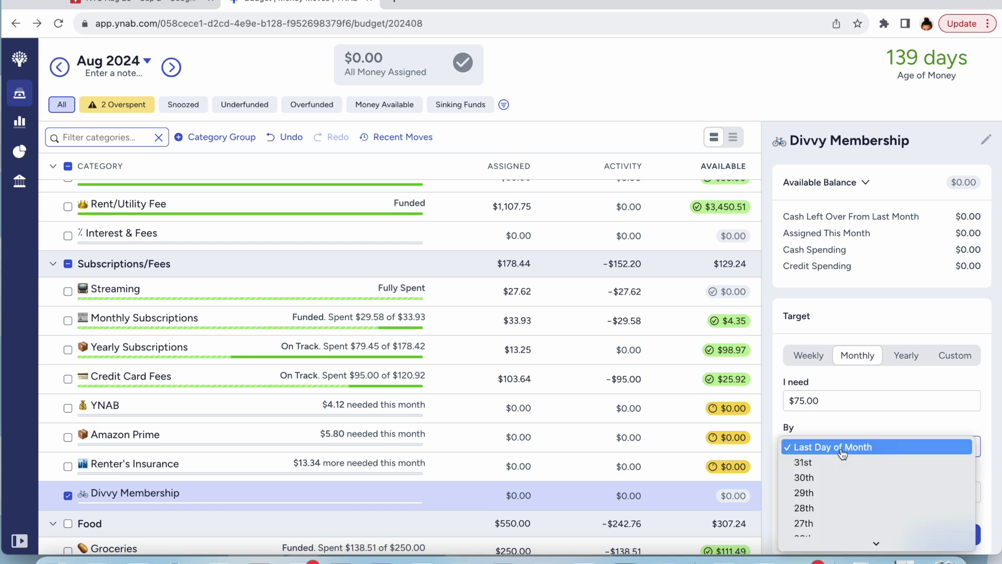
click(956, 364)
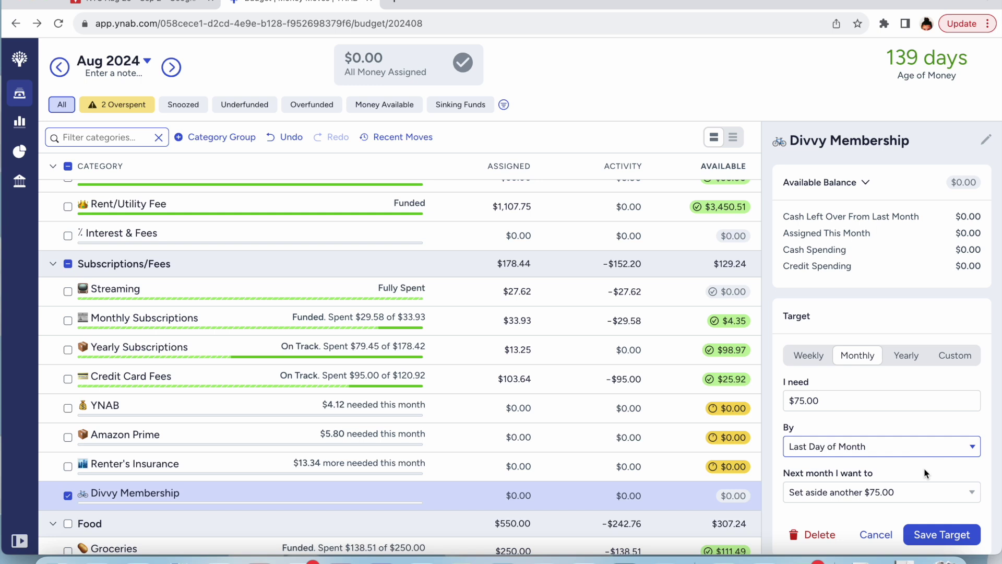
click(940, 359)
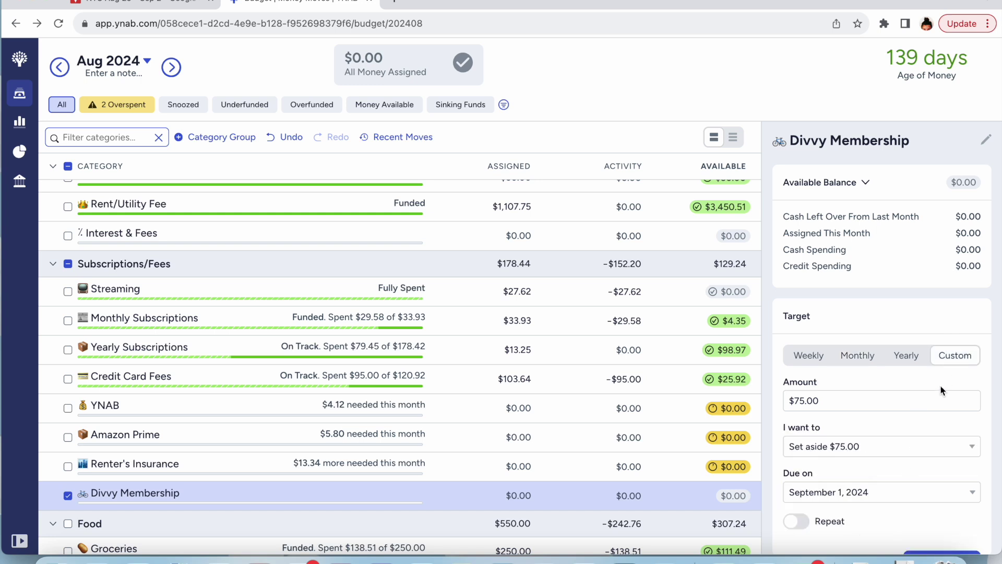
Make the Divvy Membership target due on July 15, 2025, and save it.
click(896, 494)
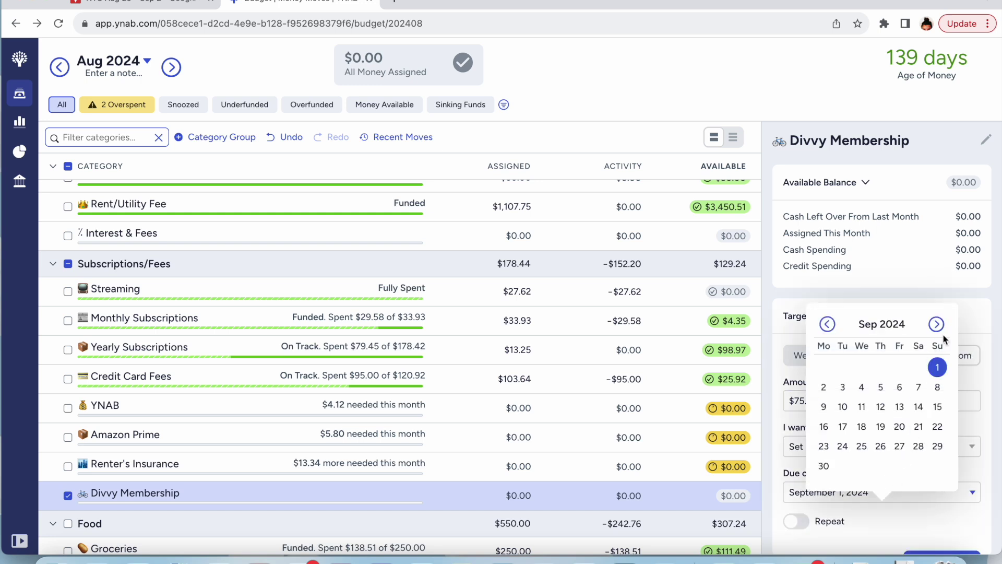
click(936, 324)
click(936, 324)
click(937, 324)
click(936, 324)
click(936, 324)
click(937, 324)
click(936, 324)
click(936, 324)
click(936, 324)
click(936, 324)
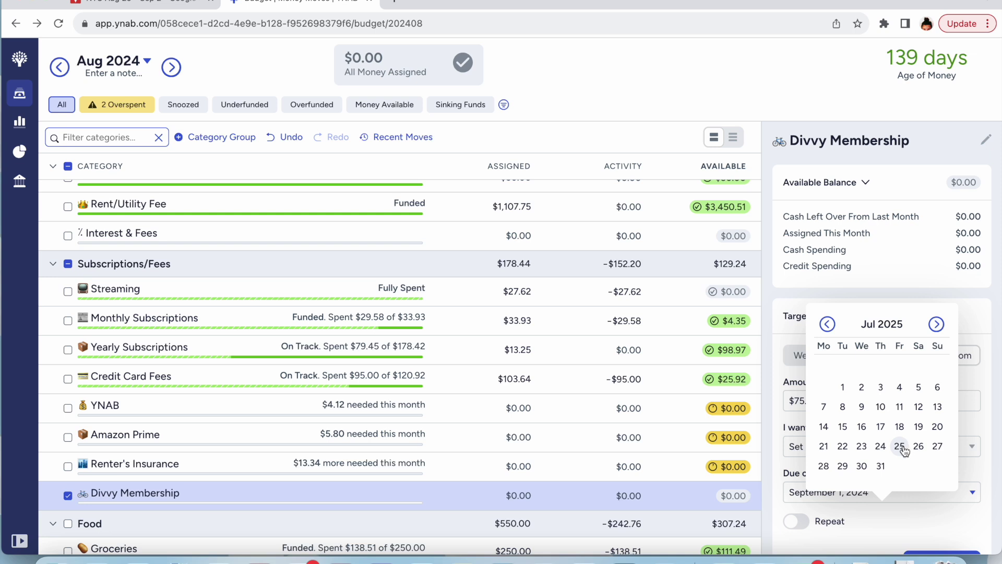
click(842, 426)
scroll(887, 417, down, 3)
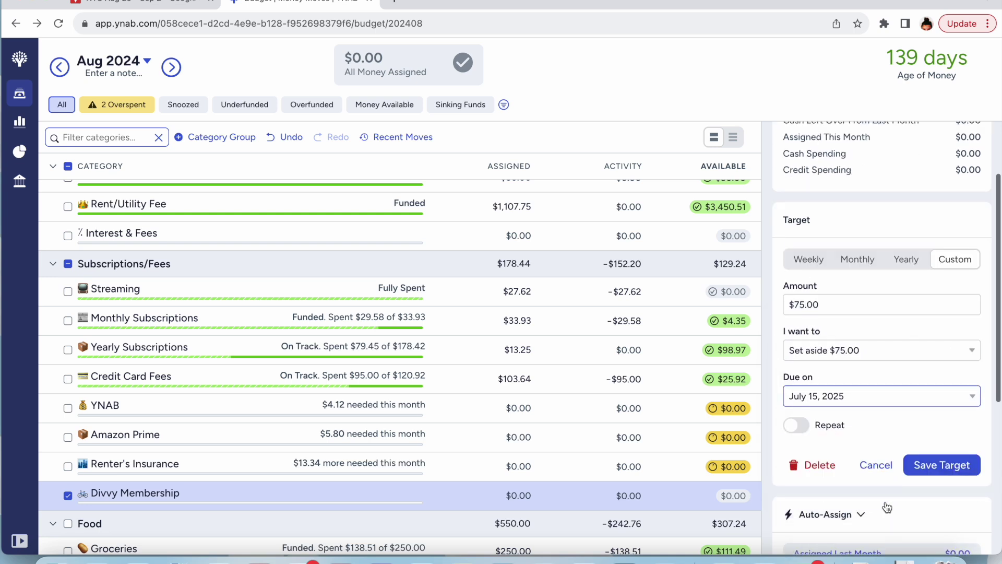
click(926, 438)
scroll(637, 487, down, 3)
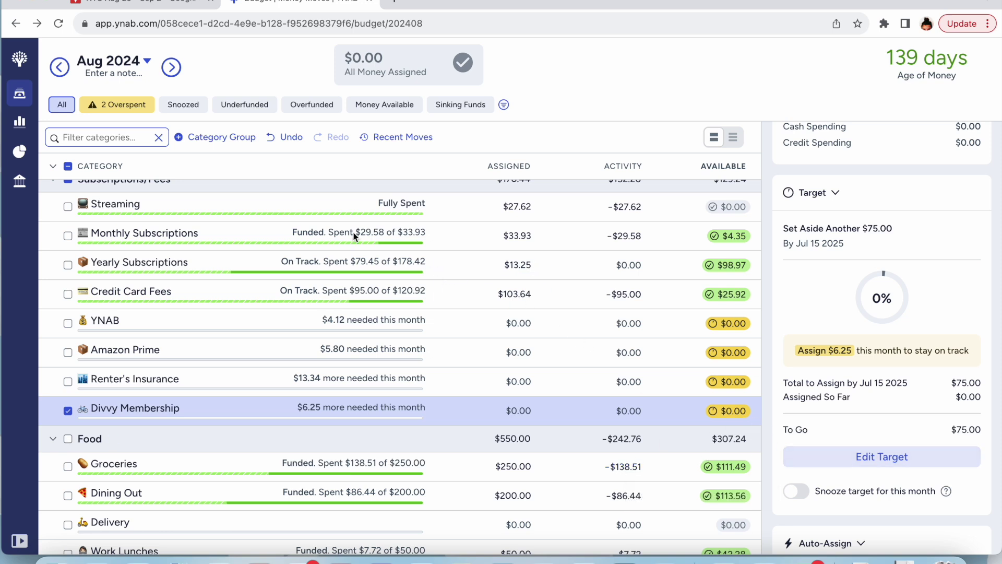
Create a Stubbs category with a ticket emoji in the Subscriptions/Fees group and place it between Renter's Insurance and Divvy Membership.
click(352, 267)
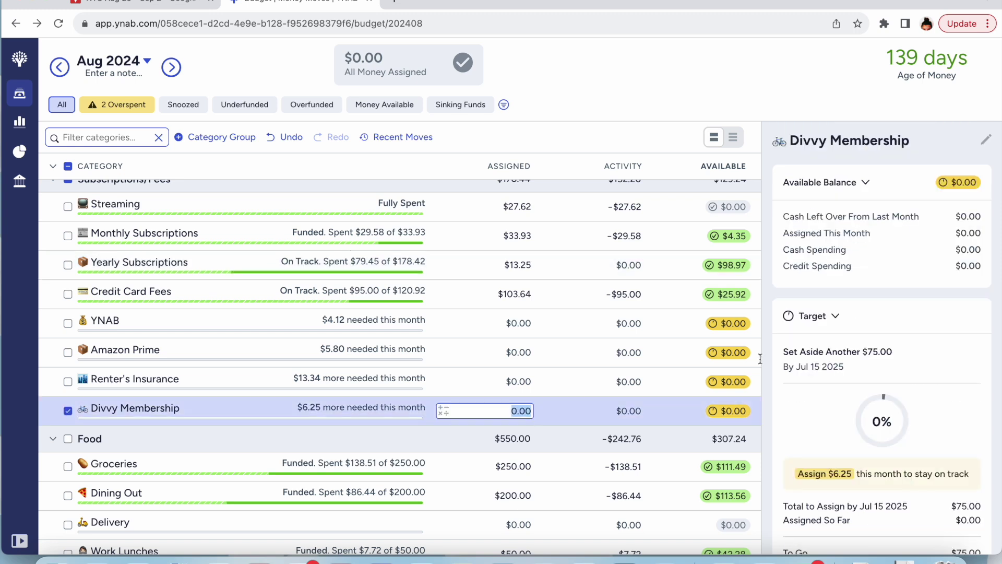
scroll(271, 212, up, 2)
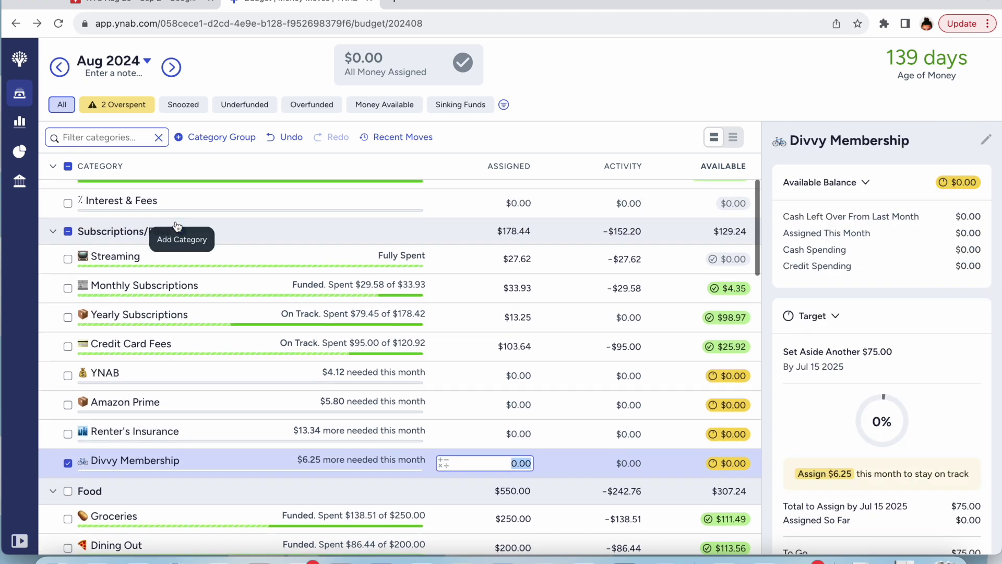
click(186, 231)
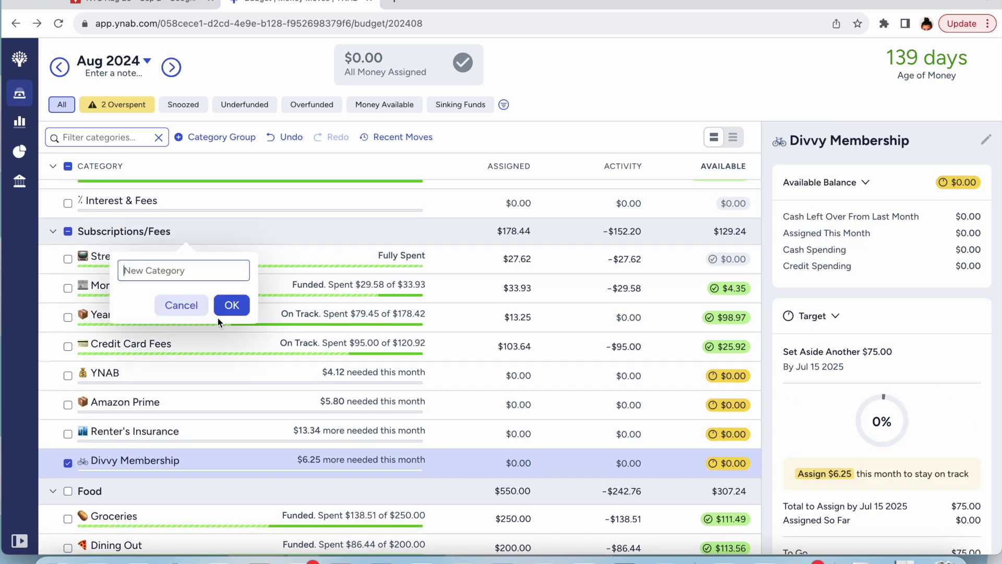
key(ctrl+super+space)
click(73, 402)
text(Stubbs)
click(238, 311)
drag(205, 257, 213, 497)
Start a custom target for the Stubbs category with an amount of $15.00.
click(477, 464)
click(826, 418)
click(958, 356)
click(856, 400)
text(15)
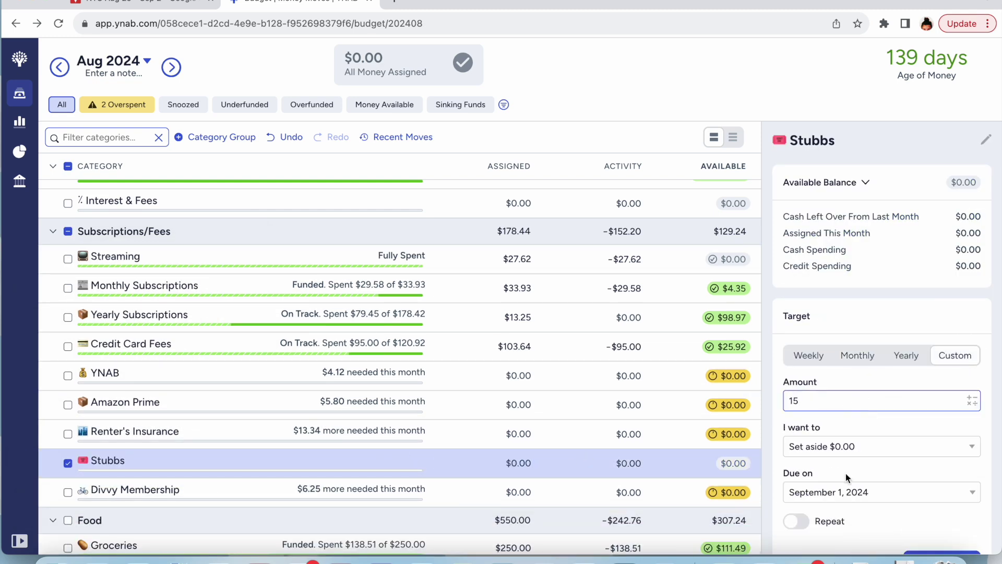
Make the Stubbs target due on April 1, 2025, save it, and clear the category selection.
click(856, 491)
double_click(936, 324)
double_click(936, 324)
double_click(936, 324)
click(936, 324)
click(842, 366)
scroll(911, 443, down, 2)
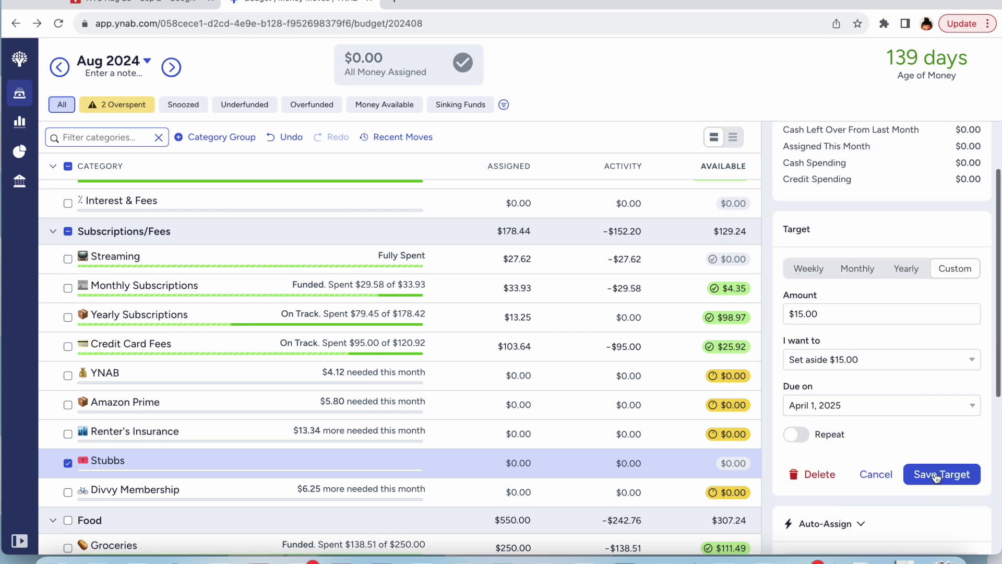
click(939, 474)
click(67, 463)
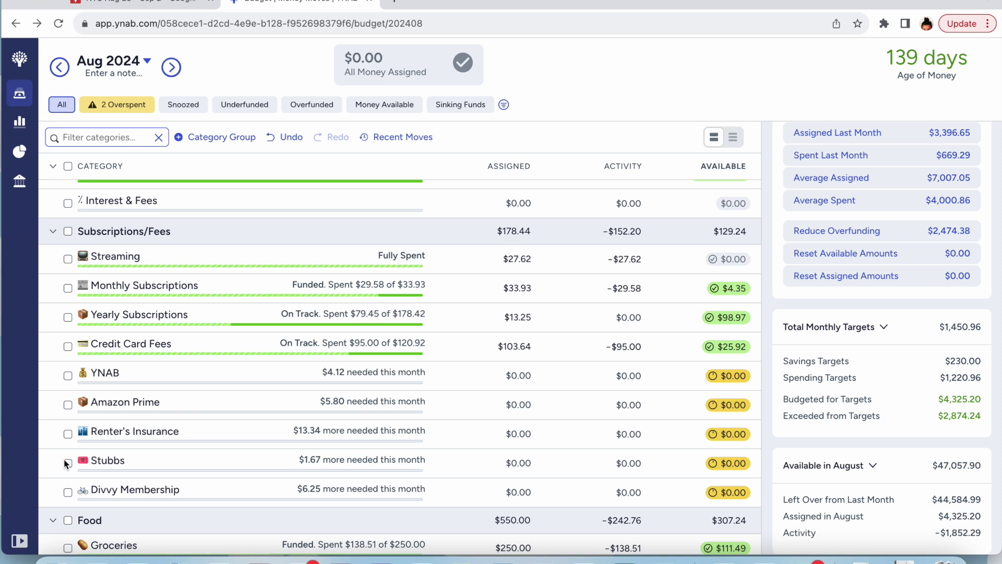
Move the Credit Card Fees category below Divvy Membership and review its target details.
drag(155, 348, 159, 527)
scroll(198, 463, down, 1)
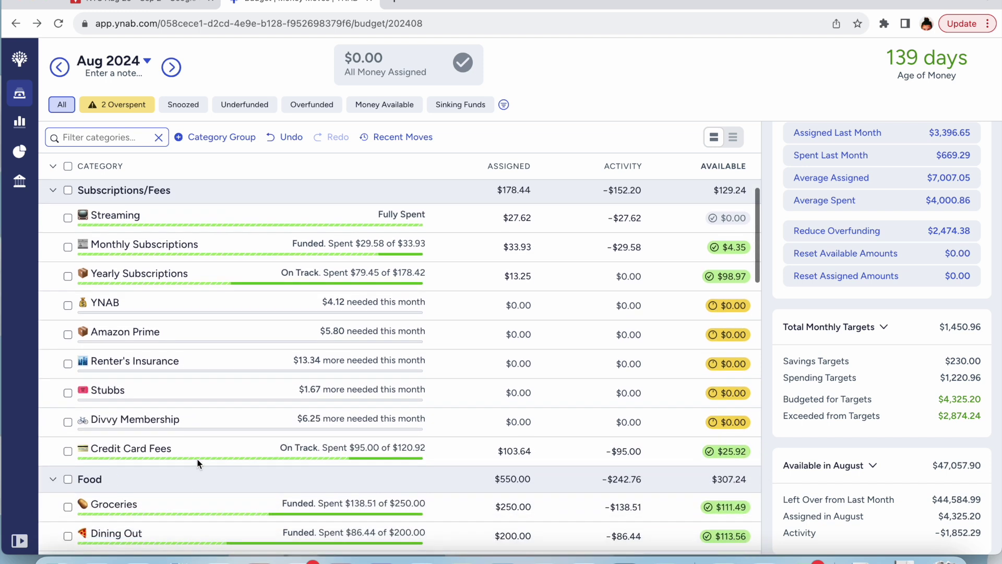
click(198, 452)
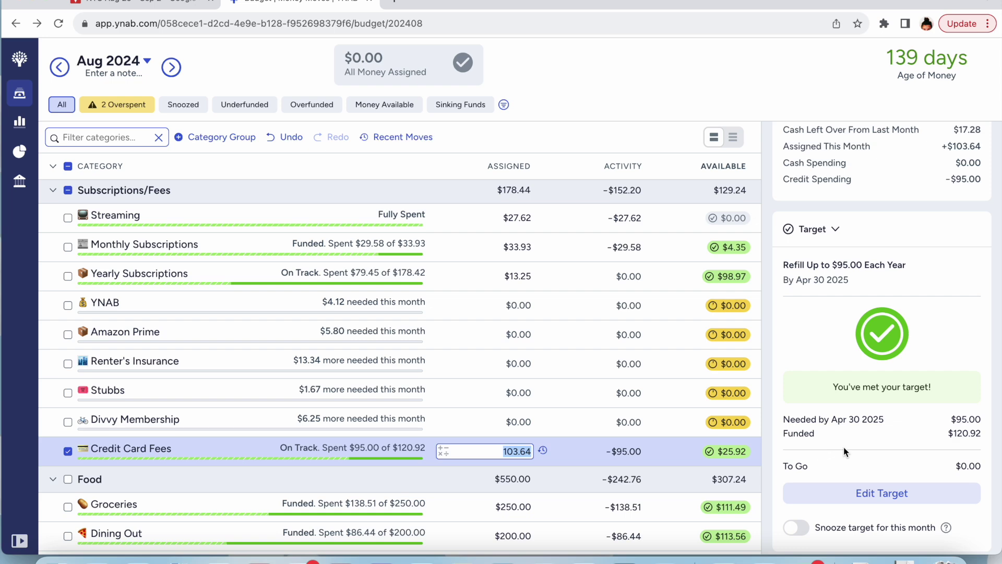
scroll(855, 450, down, 7)
scroll(856, 450, up, 3)
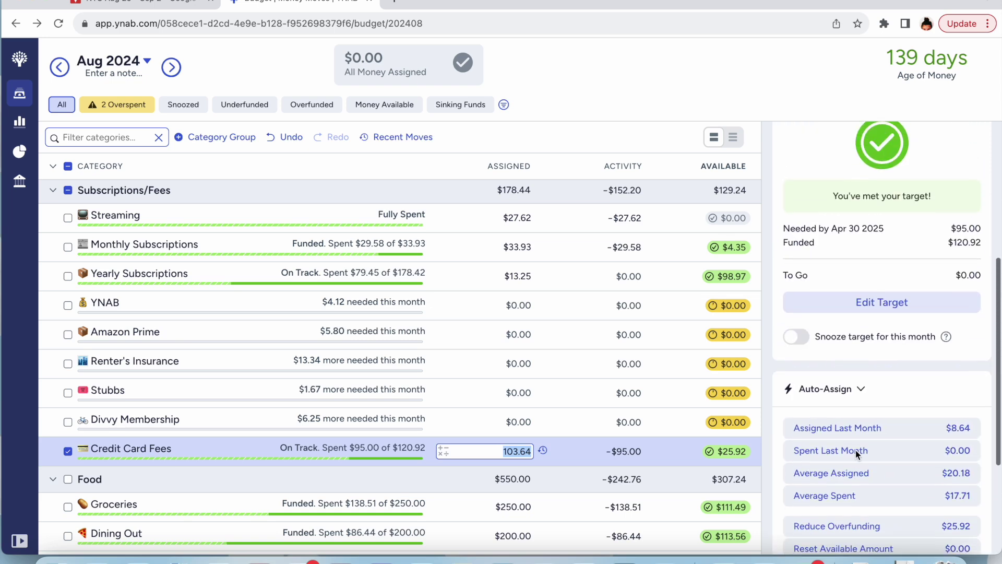
scroll(855, 450, up, 3)
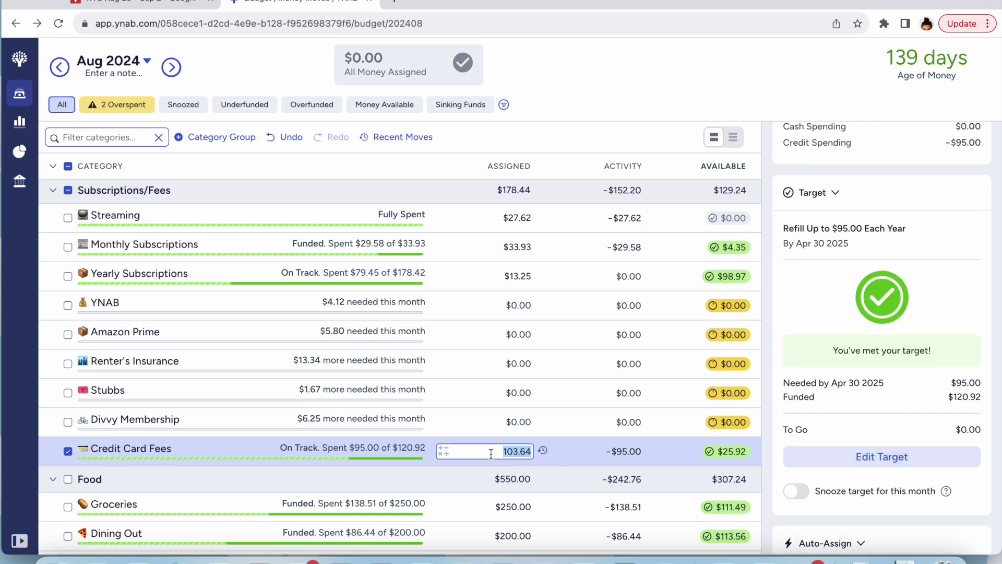
Unhide the Sapphire category from the hidden categories list.
scroll(491, 453, down, 7)
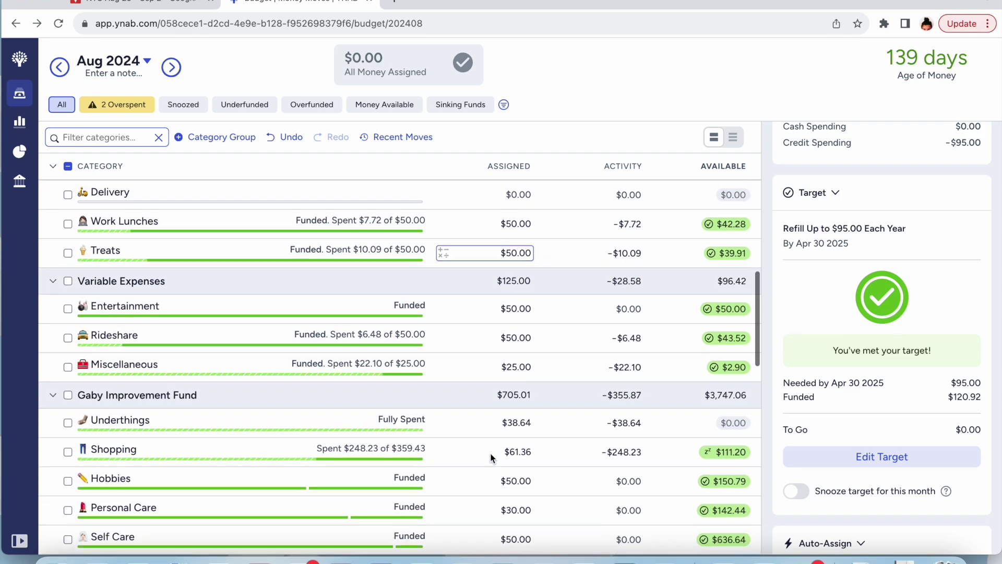
scroll(490, 452, down, 15)
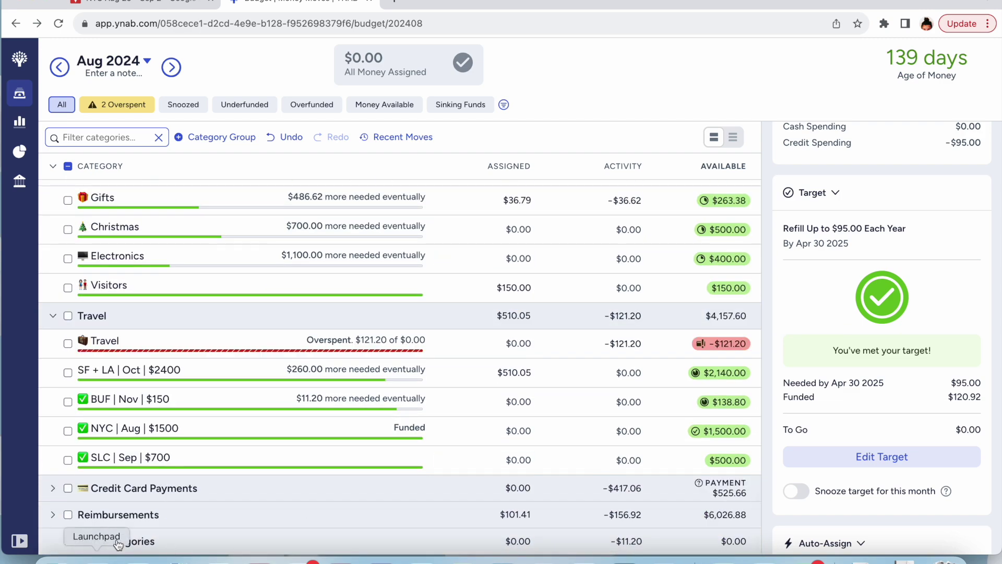
click(121, 541)
scroll(105, 454, down, 2)
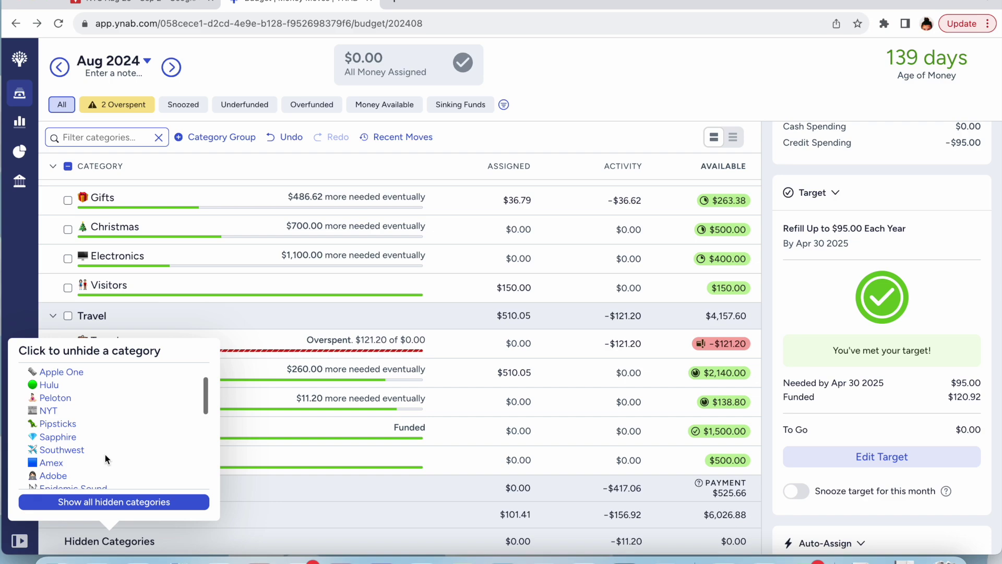
click(73, 441)
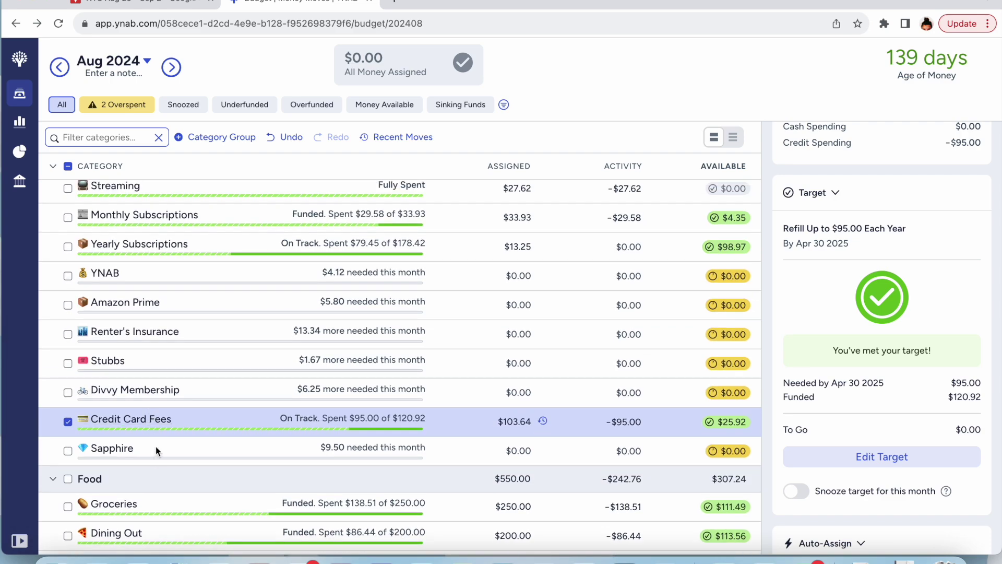
Look through the remaining hidden categories, return to the Subscriptions/Fees group, and clear the Credit Card Fees selection.
scroll(160, 424, down, 10)
click(107, 543)
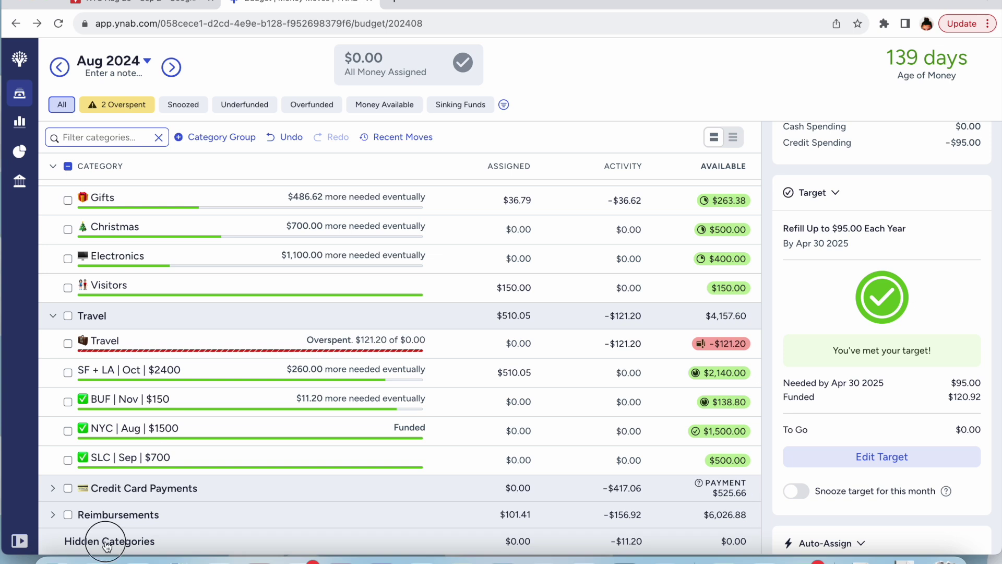
scroll(151, 449, down, 5)
scroll(150, 449, up, 2)
scroll(150, 449, up, 2)
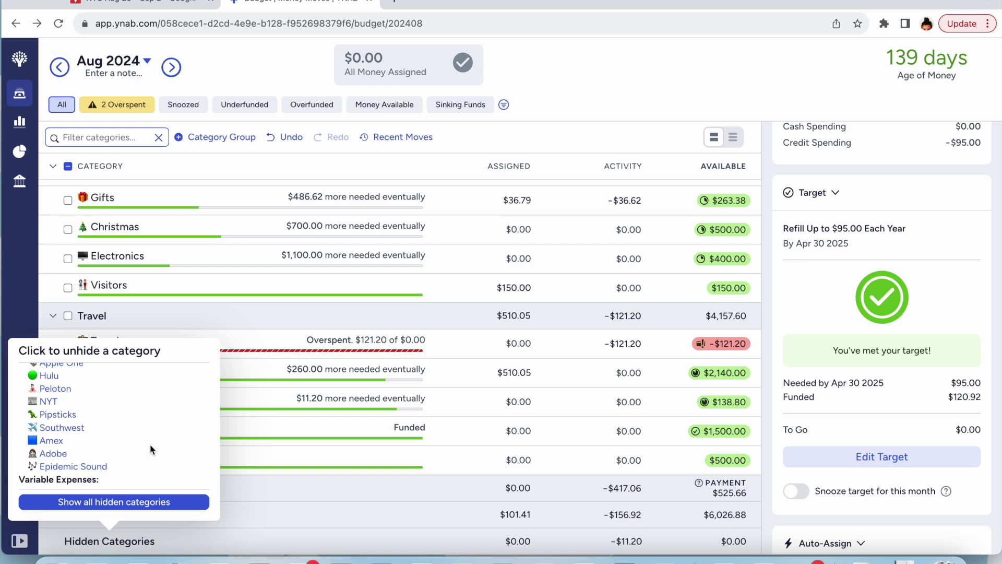
click(578, 94)
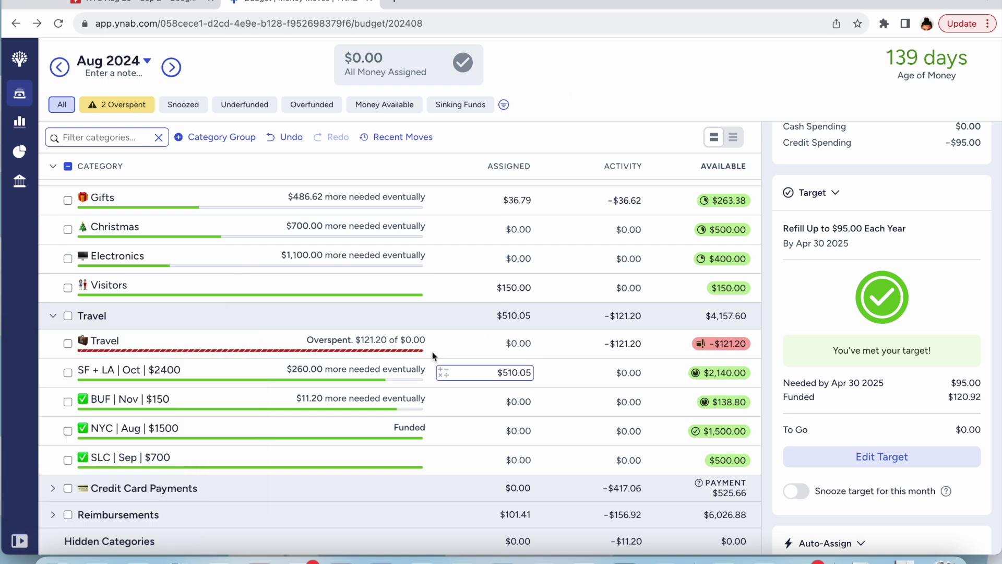
scroll(430, 340, up, 8)
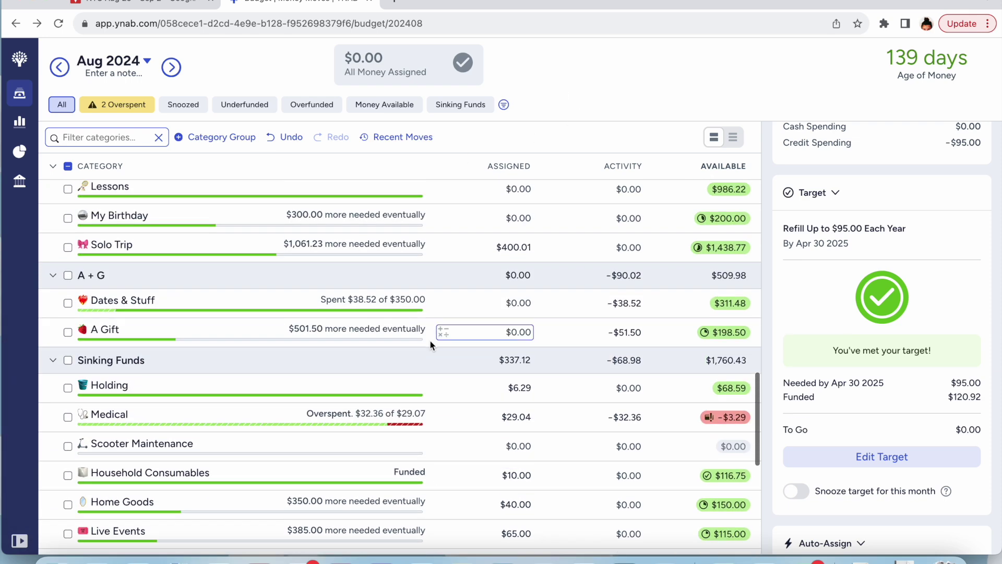
scroll(430, 341, up, 10)
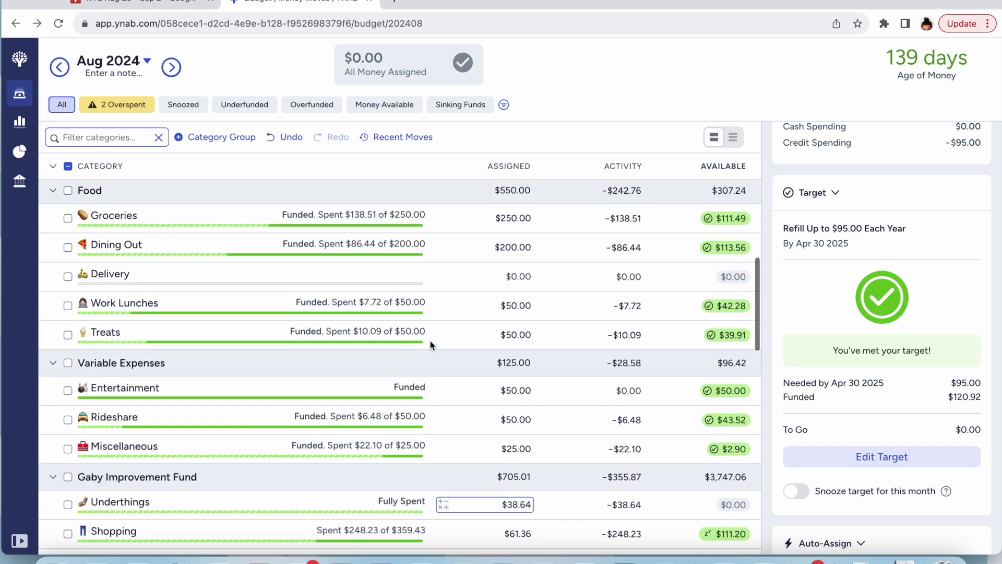
scroll(430, 340, up, 8)
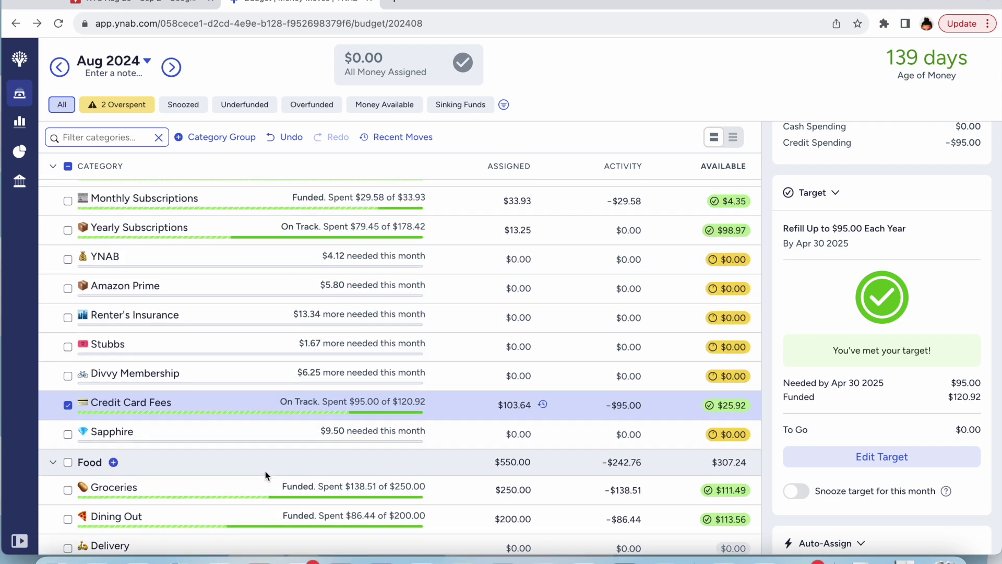
click(68, 406)
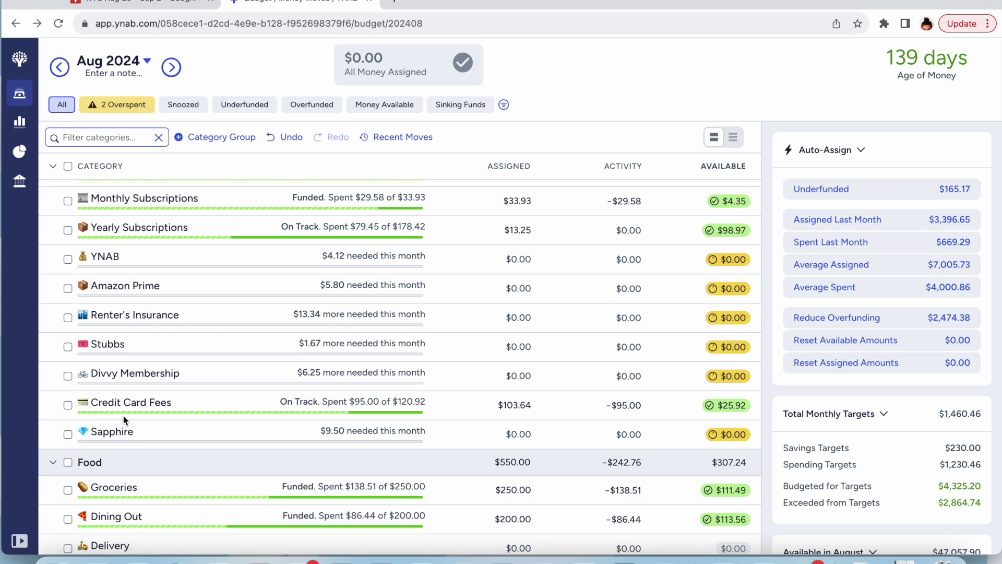
Create a Venture category with a blue circle emoji in the Subscriptions/Fees group.
scroll(163, 327, up, 2)
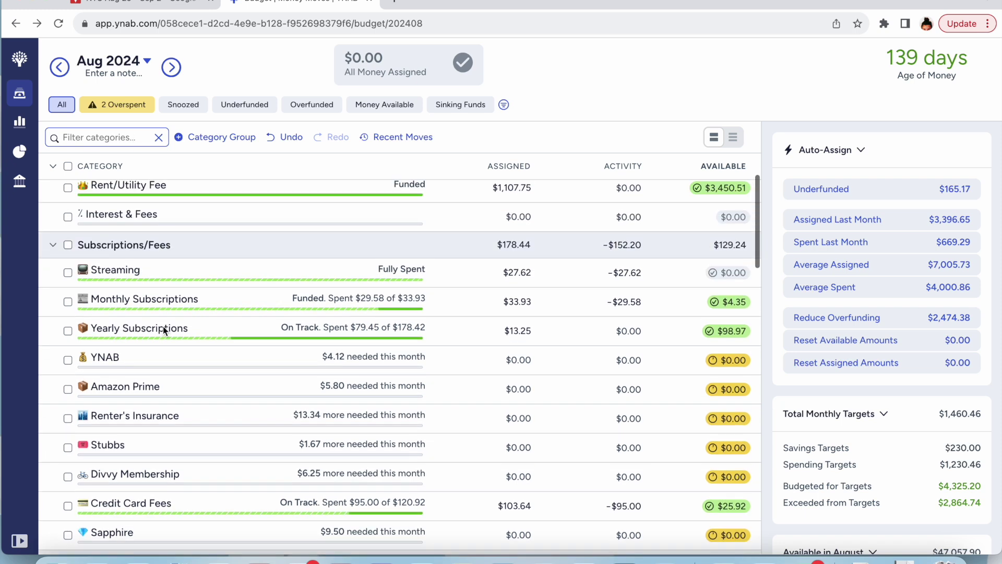
click(182, 245)
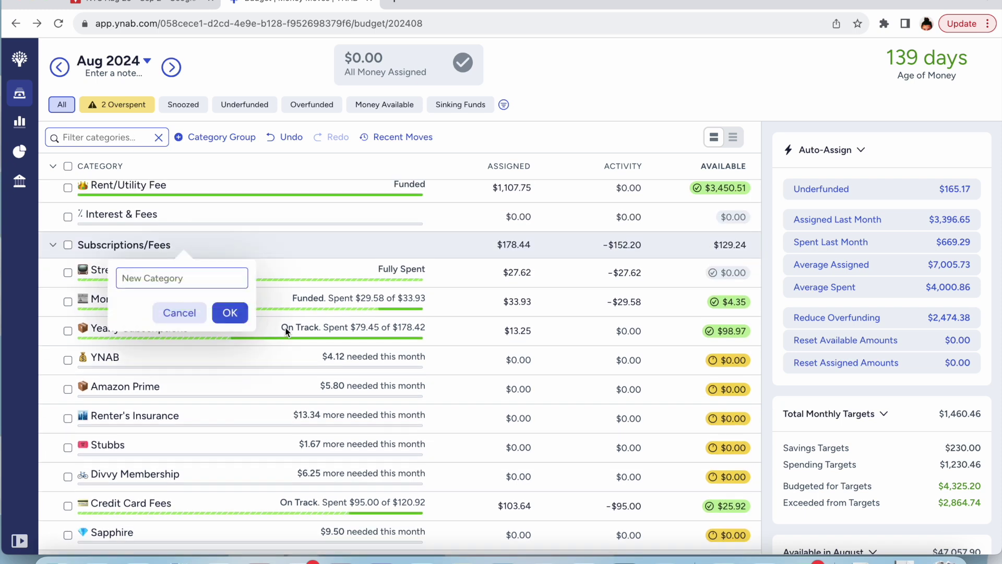
key(ctrl+super+space)
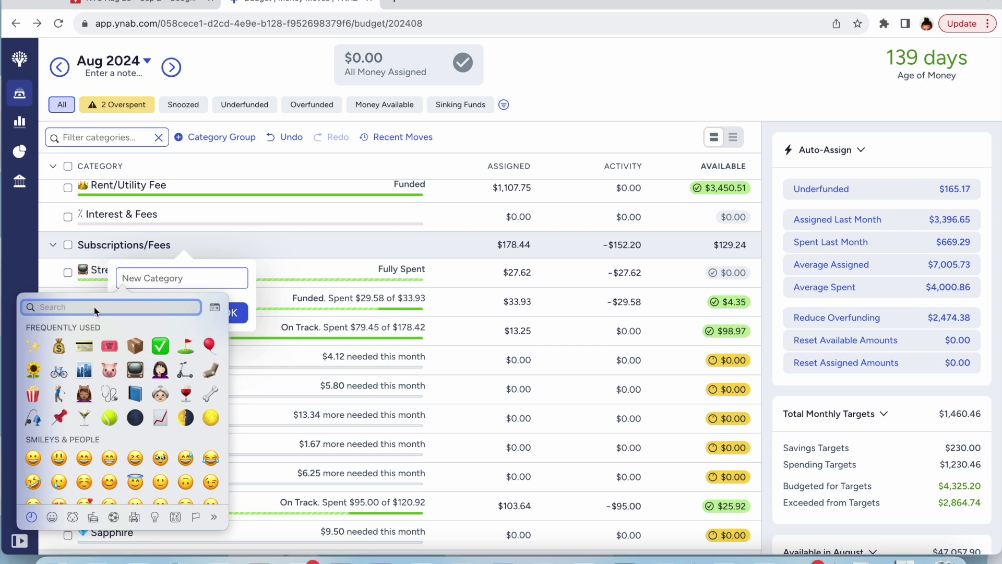
text(blue)
click(83, 378)
text(Ventu)
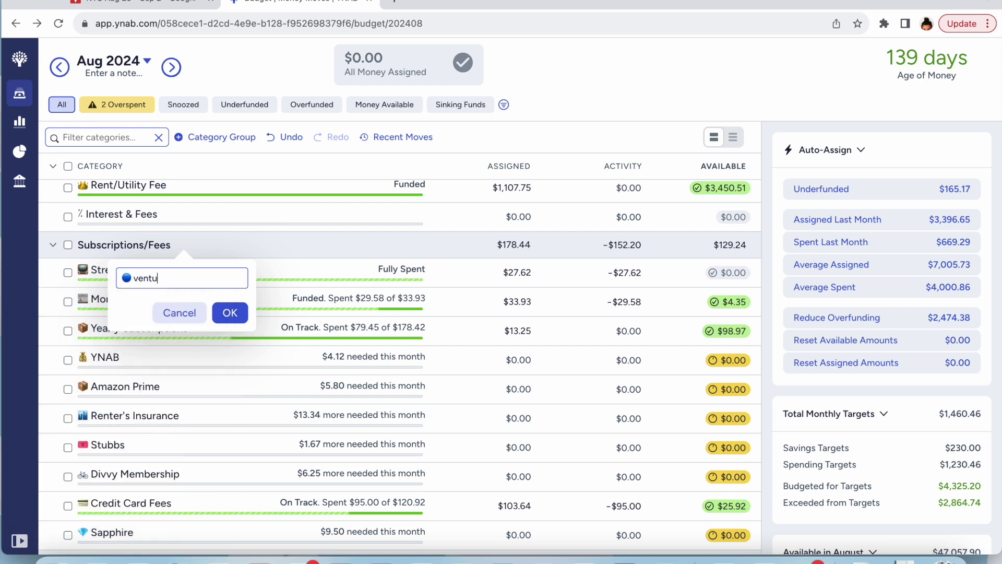
text(re)
click(229, 320)
Move the Venture category below Sapphire at the end of the Subscriptions/Fees group.
drag(209, 276, 213, 446)
scroll(212, 447, down, 4)
drag(216, 308, 210, 484)
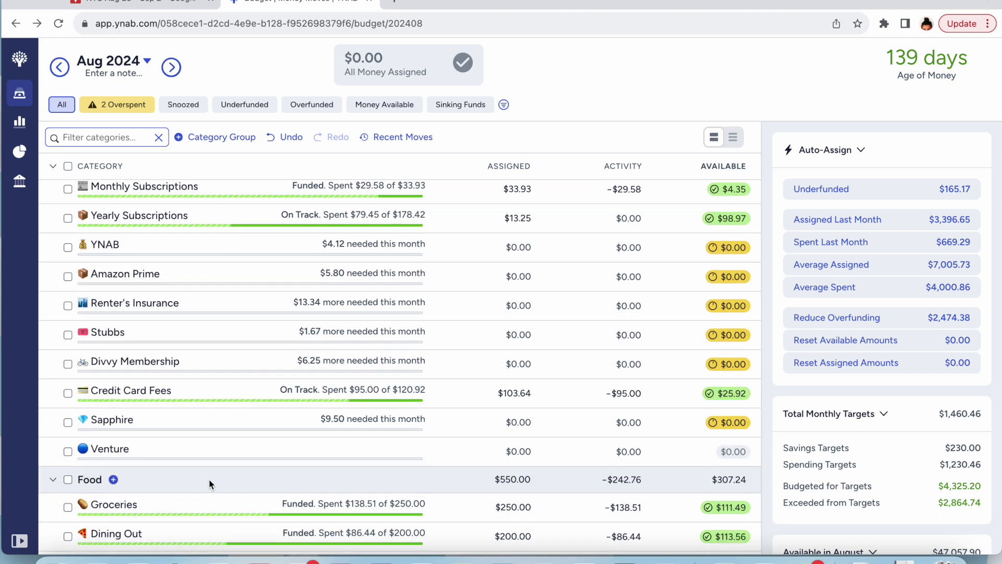
Start a custom target for the Venture category with an amount of $95.00.
click(219, 451)
click(833, 414)
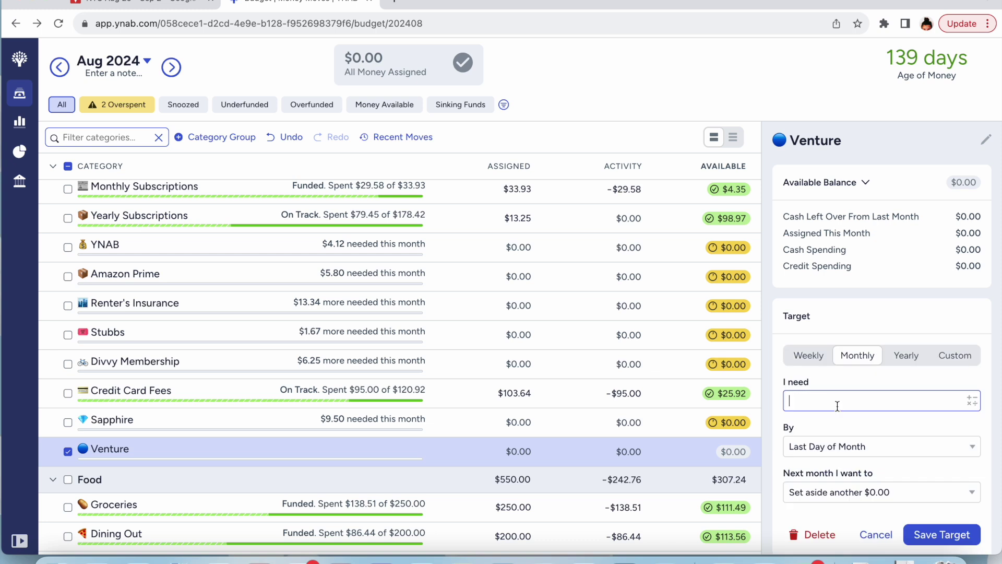
click(942, 355)
text(95)
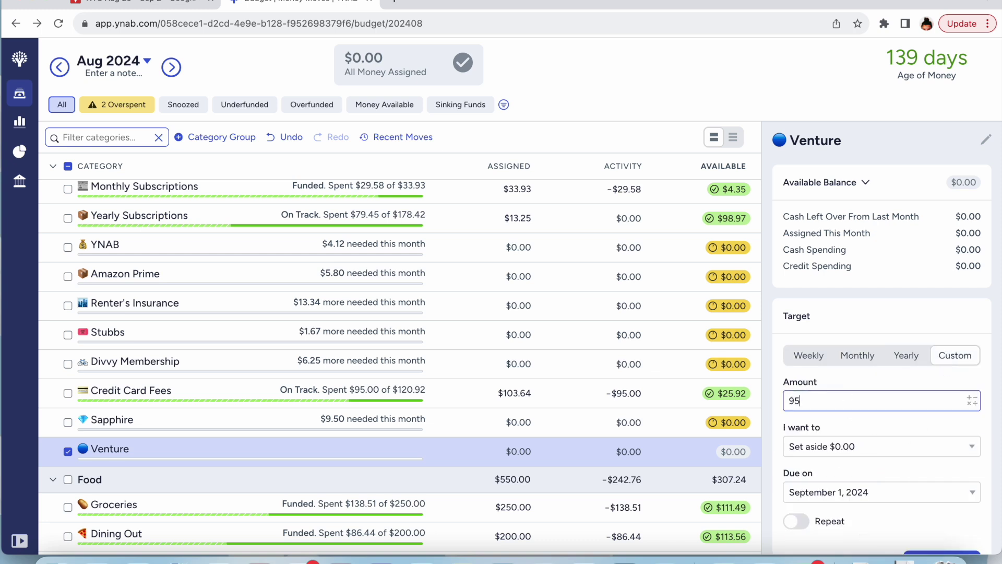
Make the Venture target due on July 1, 2025, save it, and clear the category selection.
click(904, 490)
click(935, 325)
double_click(936, 324)
click(935, 324)
triple_click(936, 324)
triple_click(936, 325)
click(842, 387)
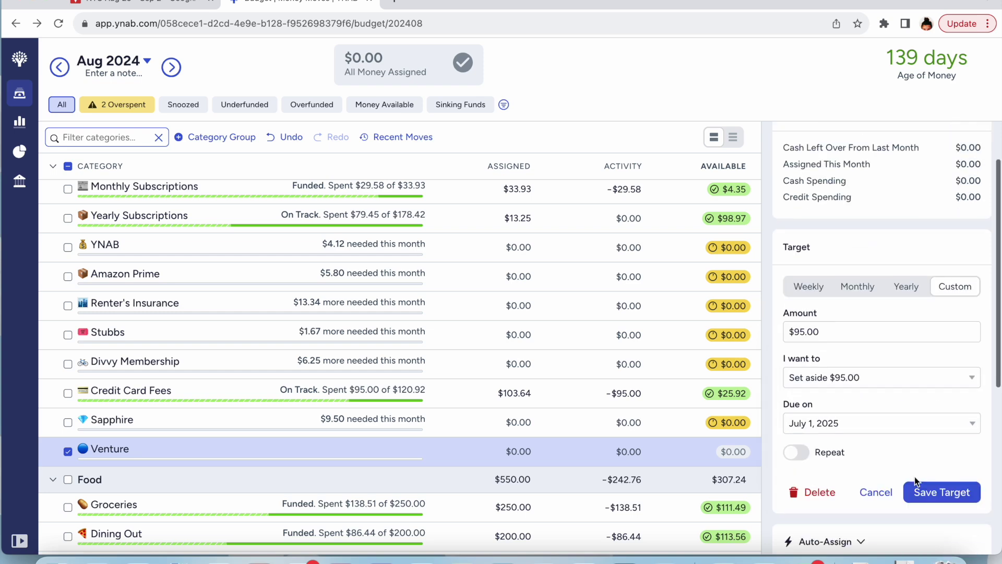
click(941, 490)
click(485, 422)
Begin a new category in the Subscriptions/Fees group and bring up the emoji picker for its name.
scroll(894, 453, down, 5)
scroll(895, 452, up, 6)
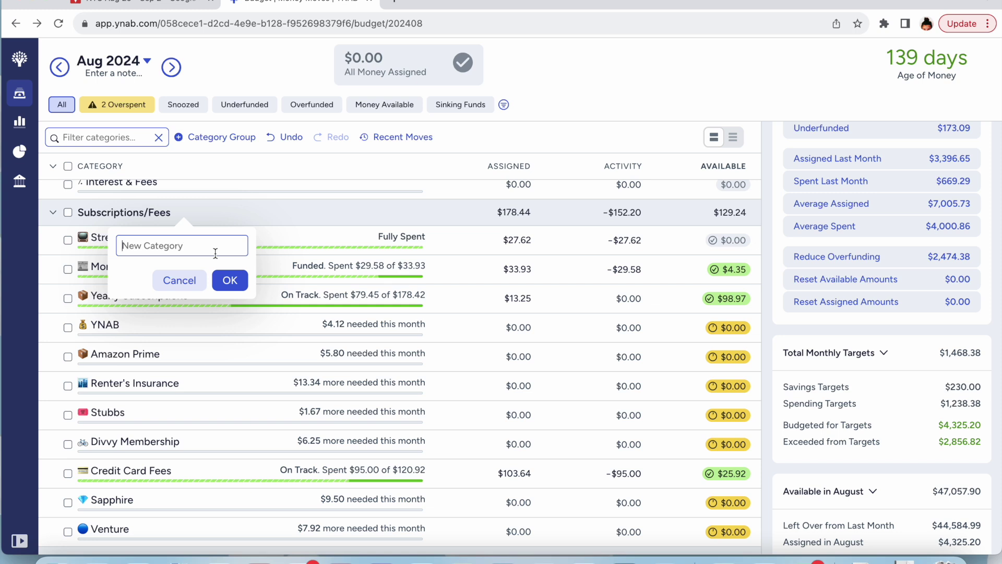
key(ctrl+super+space)
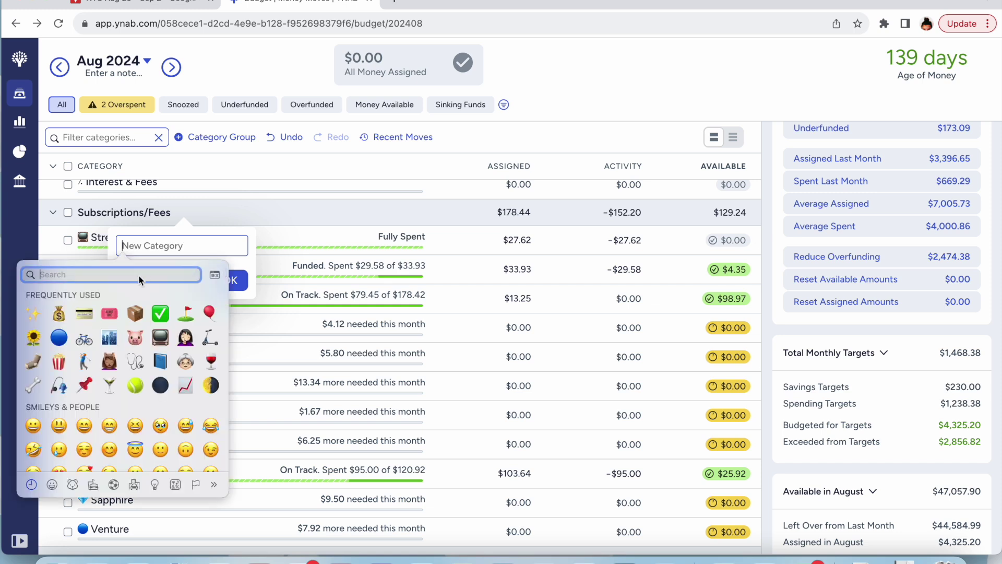
text(platim)
key(BackSpace)
key(BackSpace)
key(BackSpace)
key(BackSpace)
key(BackSpace)
key(BackSpace)
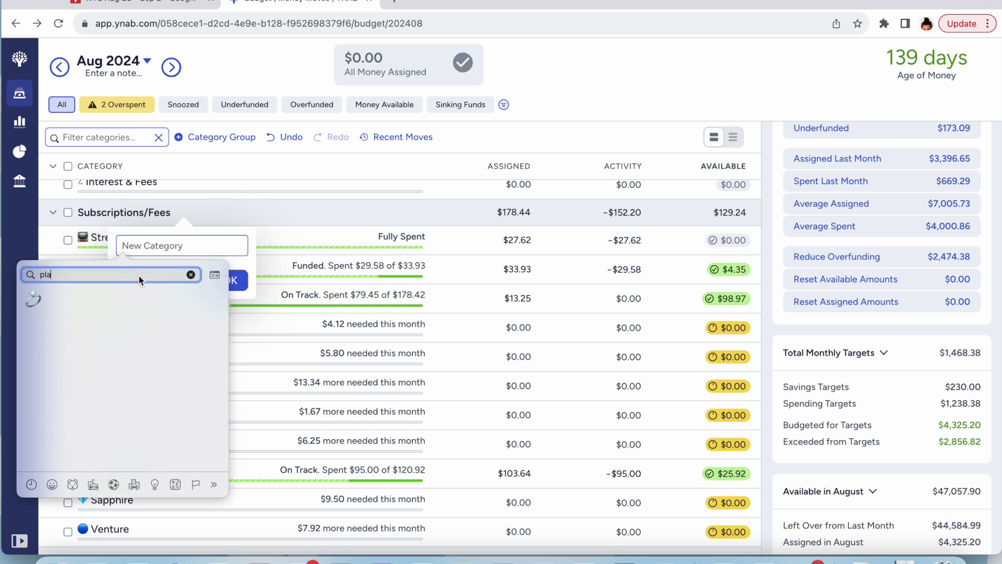
text(warrior)
key(BackSpace)
key(BackSpace)
key(BackSpace)
key(BackSpace)
key(BackSpace)
key(BackSpace)
key(BackSpace)
scroll(122, 431, down, 15)
scroll(122, 434, down, 3)
click(143, 246)
text(gray)
key(BackSpace)
key(BackSpace)
key(BackSpace)
key(BackSpace)
key(ctrl+super+space)
scroll(138, 336, up, 15)
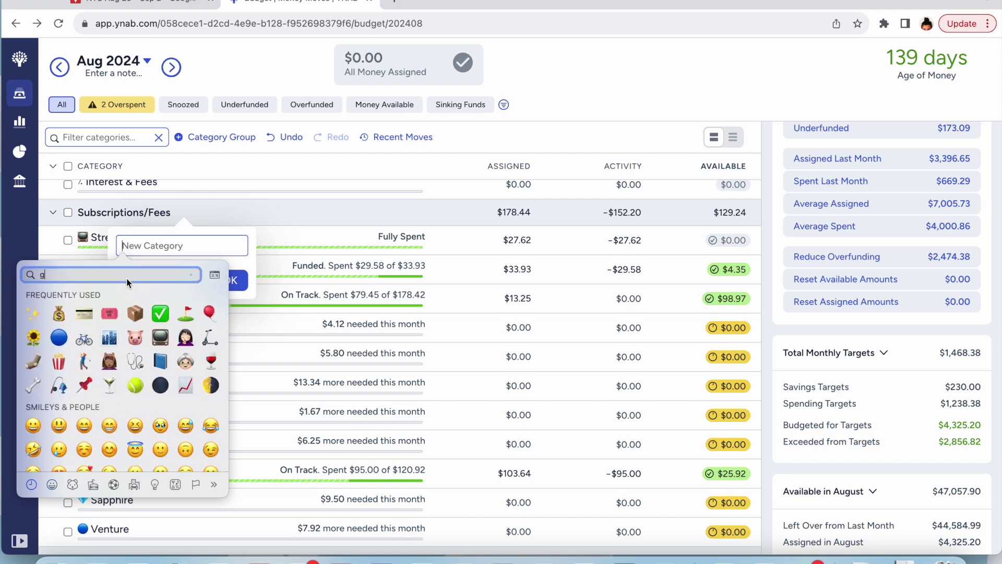
Search the emojis for "gray", insert the alien emoji, and create the category as American Express.
text(gray)
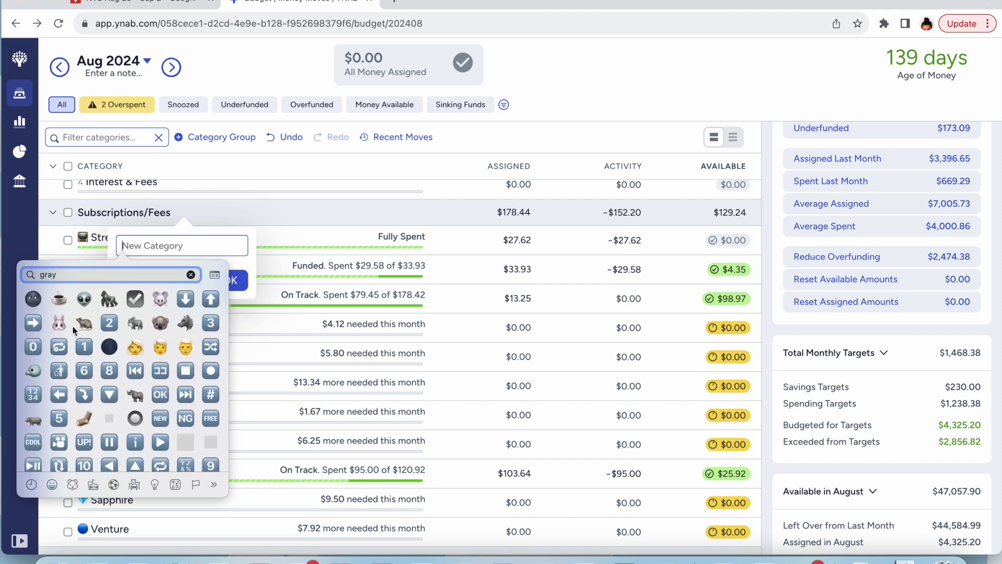
click(84, 299)
text(American Expre)
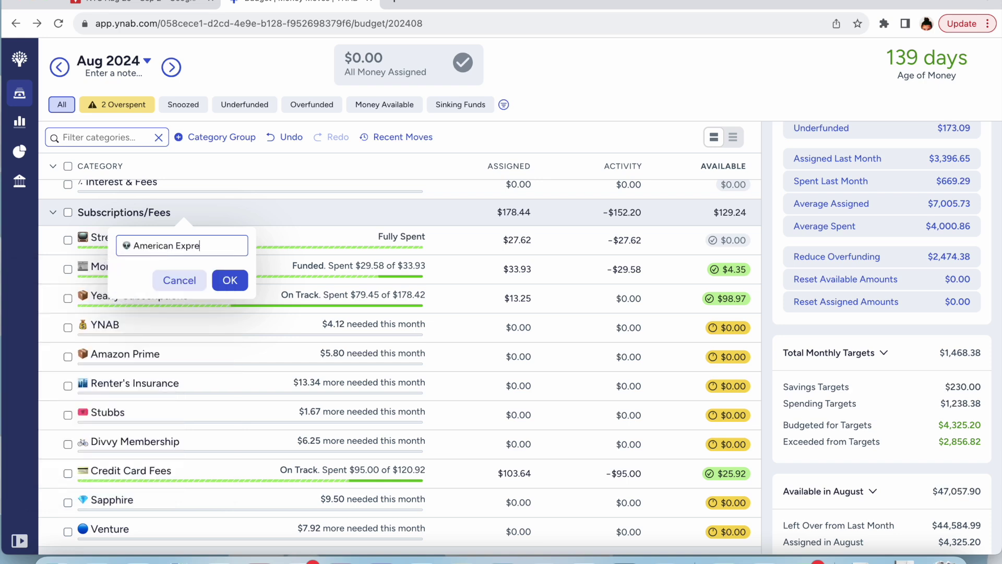
text(ss)
key(Return)
Move the American Express category below Venture in the Subscriptions/Fees group and leave it unselected.
drag(215, 237, 246, 450)
click(252, 445)
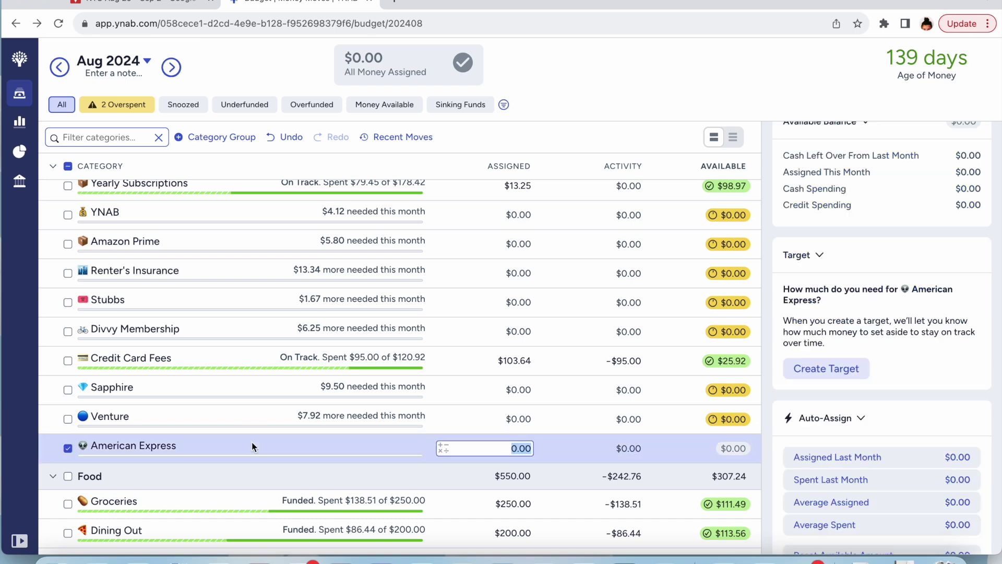
click(68, 447)
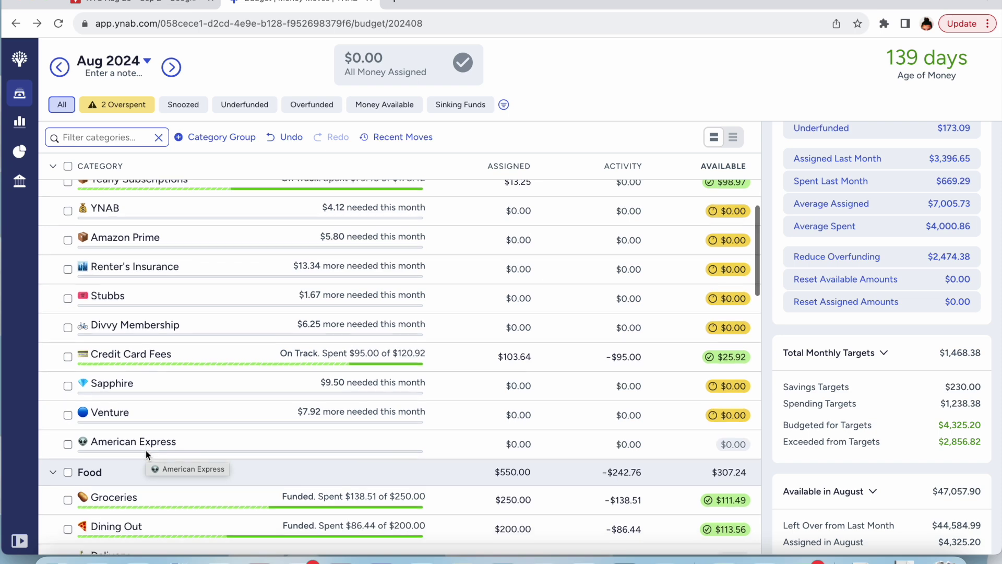
scroll(142, 454, up, 3)
scroll(142, 454, down, 4)
scroll(142, 454, down, 4)
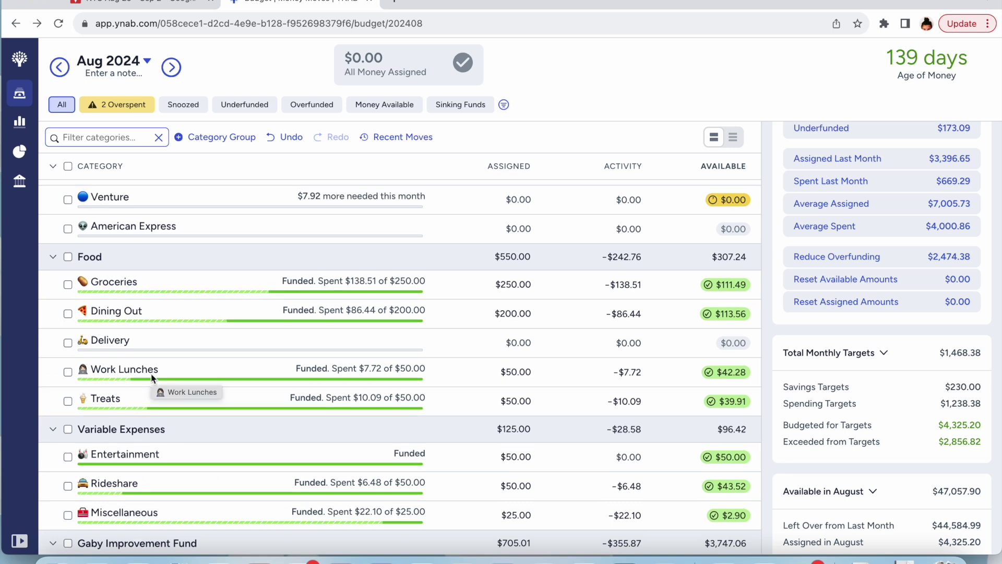
Collapse the personal Improvement Fund group and move Household Consumables from Sinking Funds to the end of Variable Expenses.
scroll(151, 374, down, 3)
scroll(151, 373, up, 1)
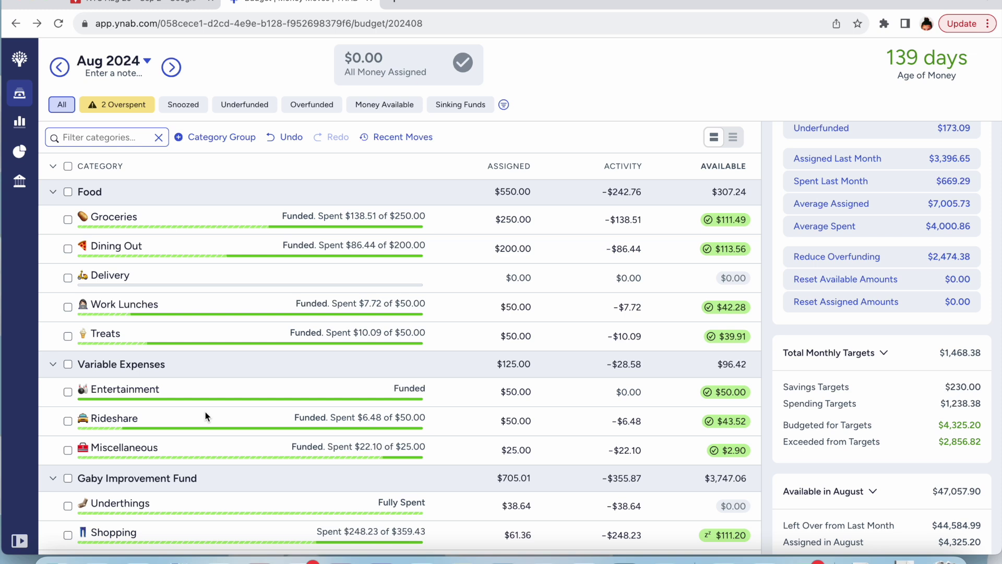
scroll(205, 412, down, 3)
scroll(206, 412, down, 4)
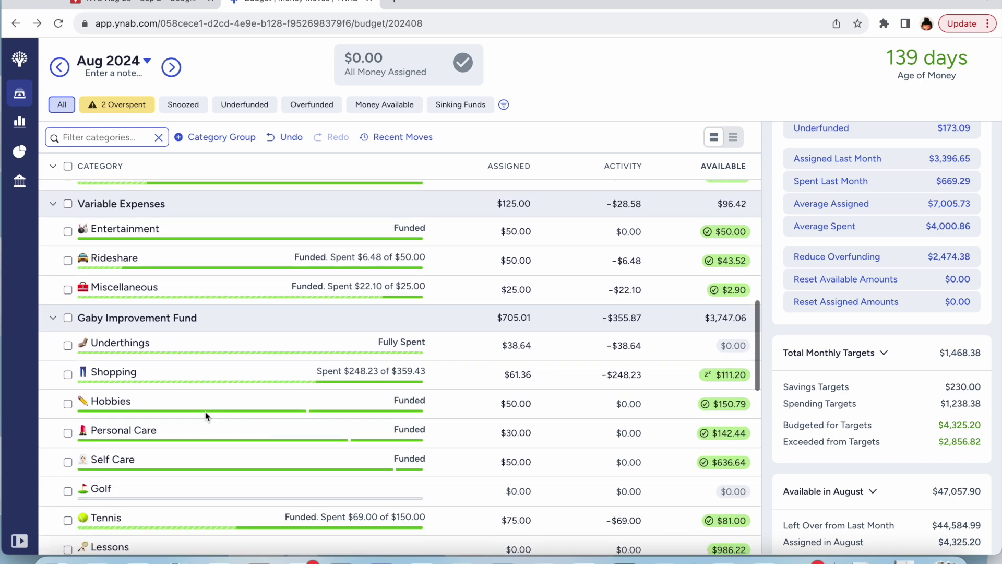
scroll(205, 411, up, 5)
scroll(205, 412, down, 3)
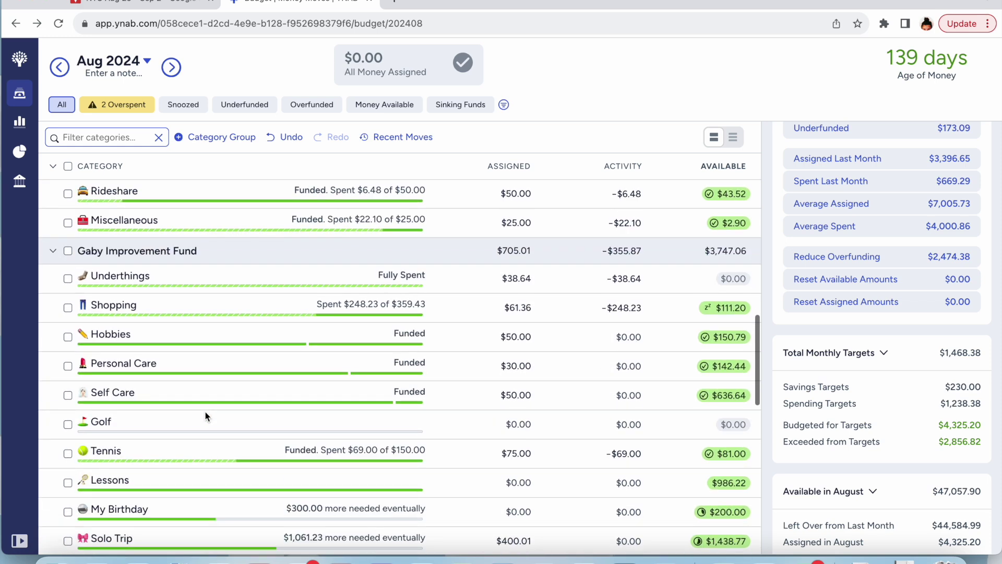
scroll(205, 412, up, 2)
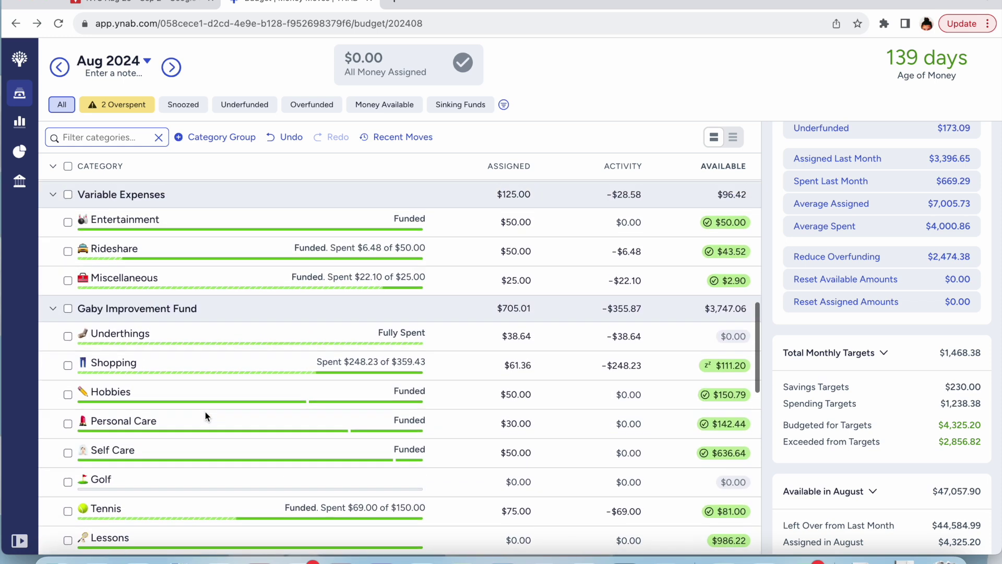
click(53, 308)
scroll(152, 412, down, 1)
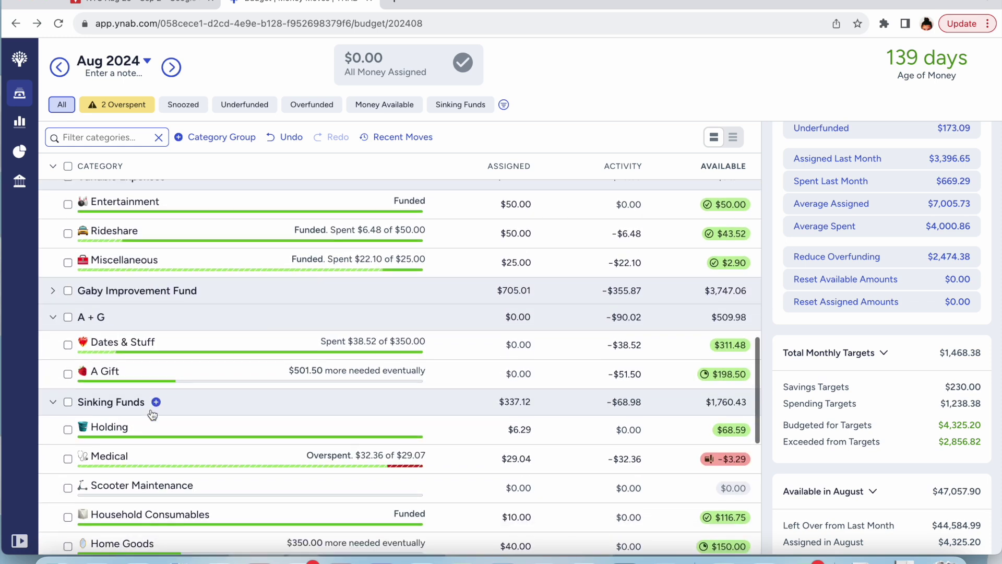
scroll(152, 412, up, 1)
drag(180, 521, 183, 290)
scroll(183, 289, up, 3)
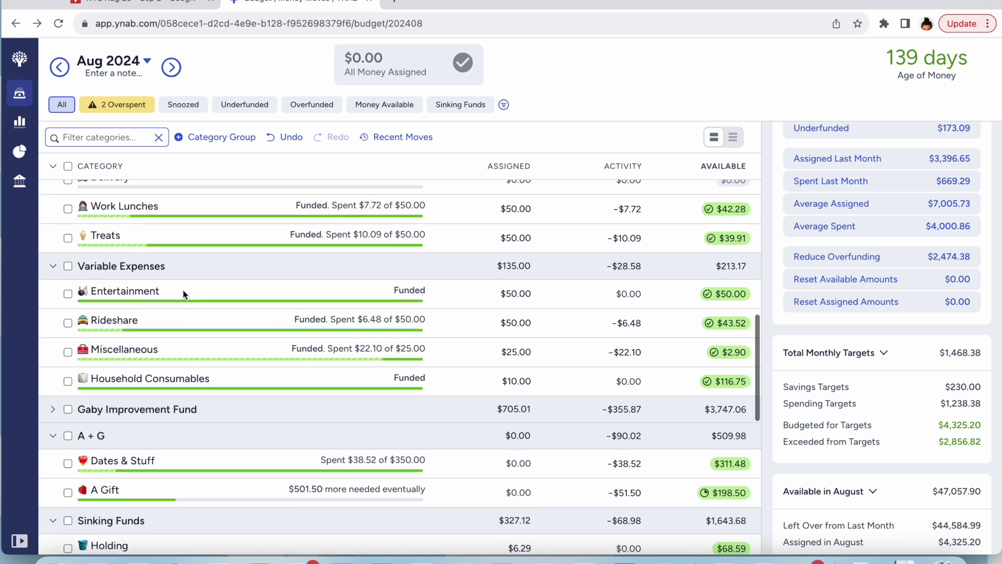
Check the available balances of Miscellaneous and Household Consumables in the Variable Expenses group.
scroll(183, 289, up, 1)
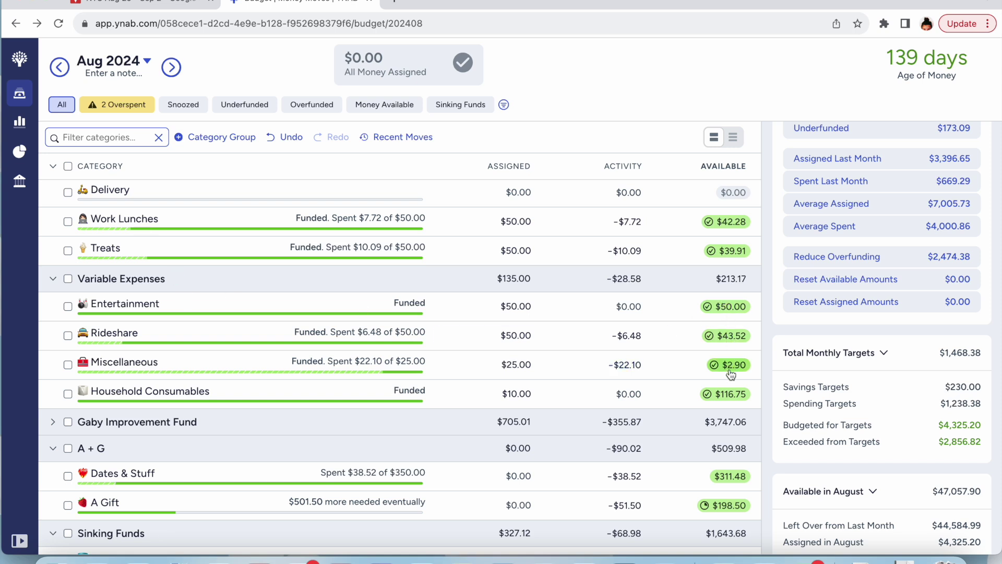
mouse_move(732, 372)
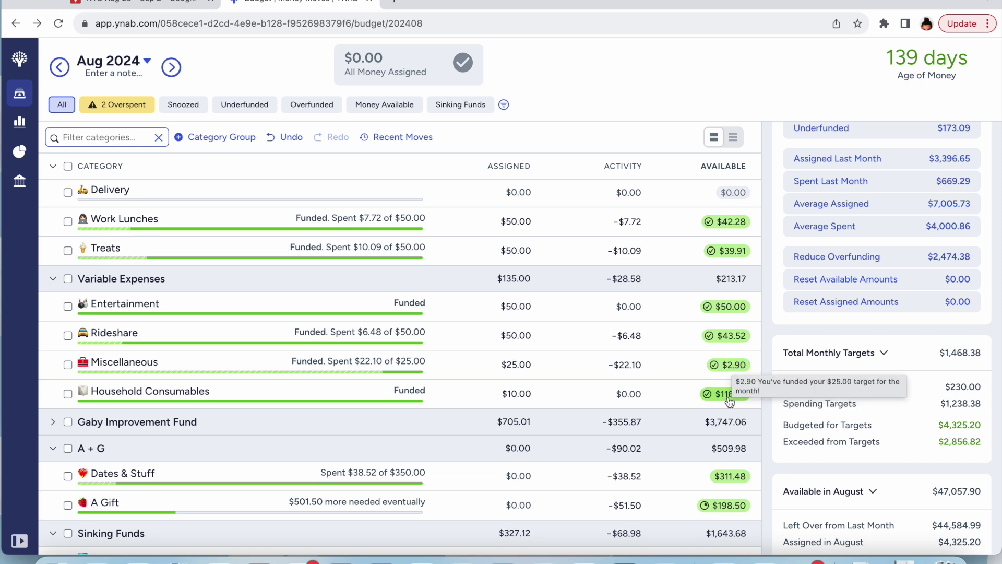
mouse_move(729, 400)
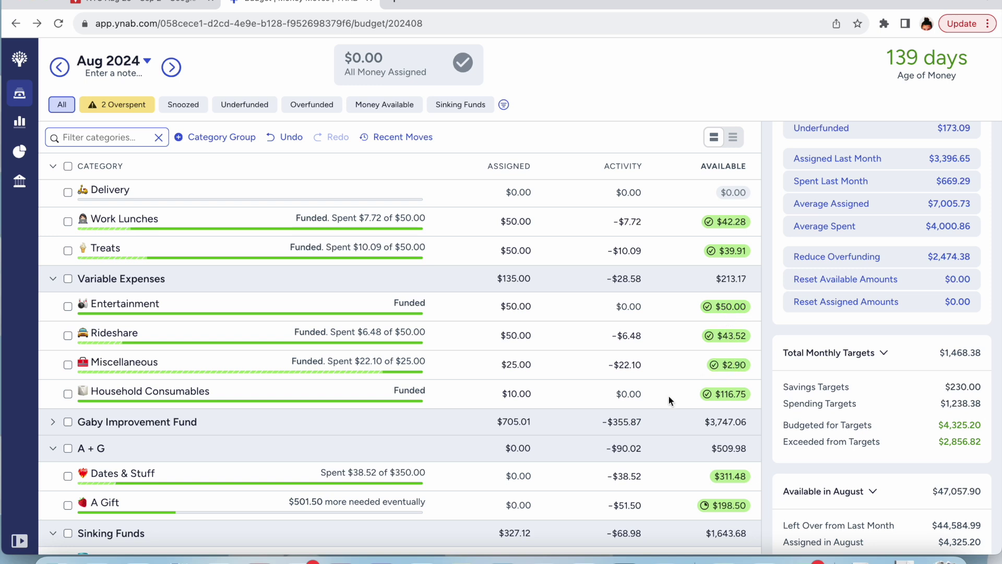
scroll(650, 345, up, 4)
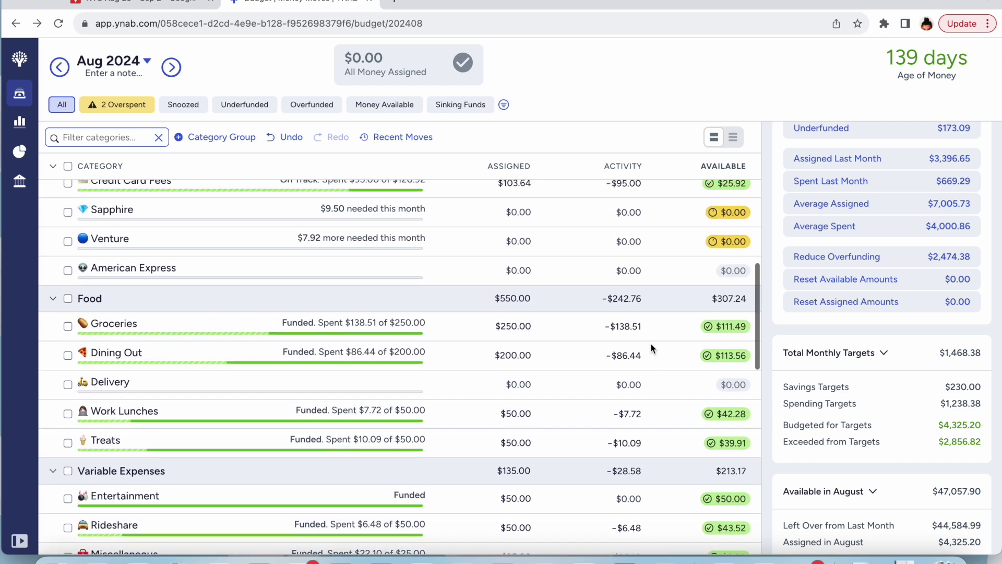
scroll(650, 346, down, 2)
scroll(650, 344, down, 2)
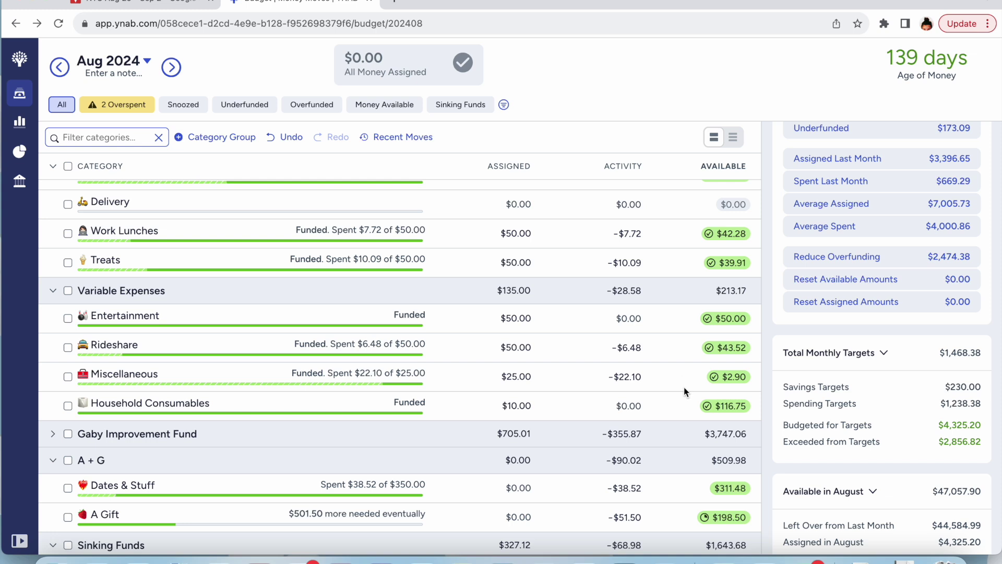
scroll(684, 390, down, 1)
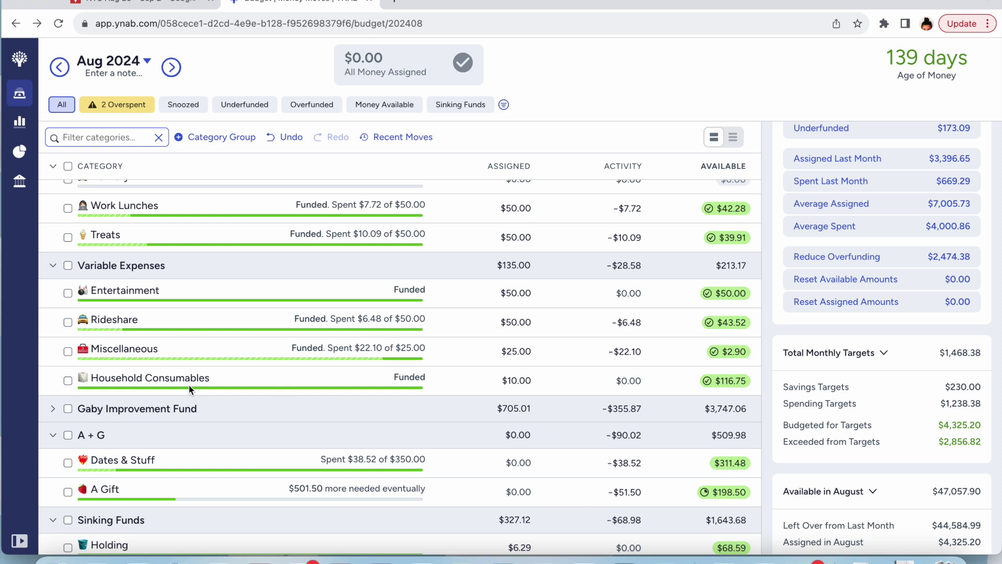
Expand the personal Improvement Fund group and review its categories from Underthings to Solo Trip.
click(53, 267)
click(53, 267)
click(53, 408)
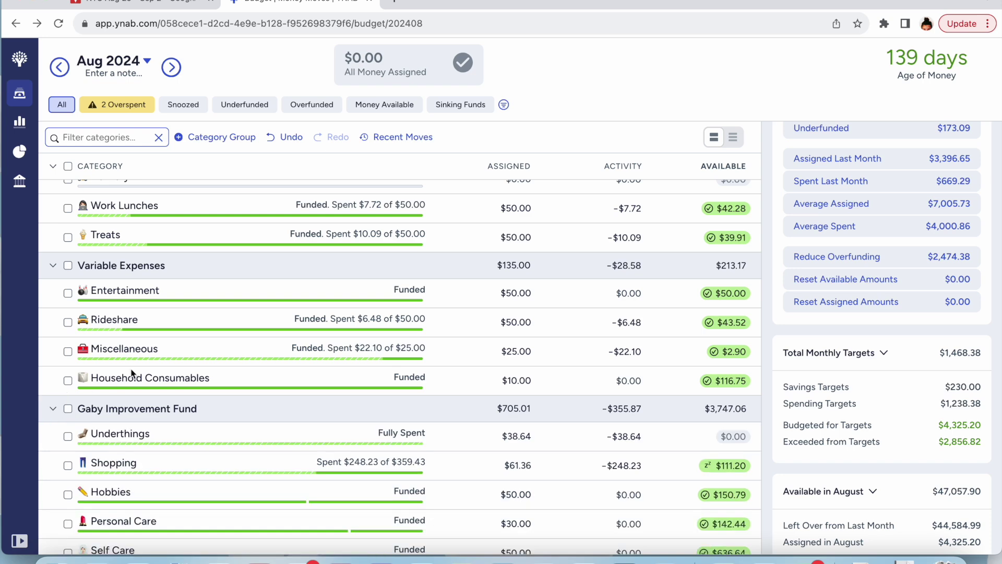
scroll(132, 372, down, 2)
scroll(132, 373, down, 3)
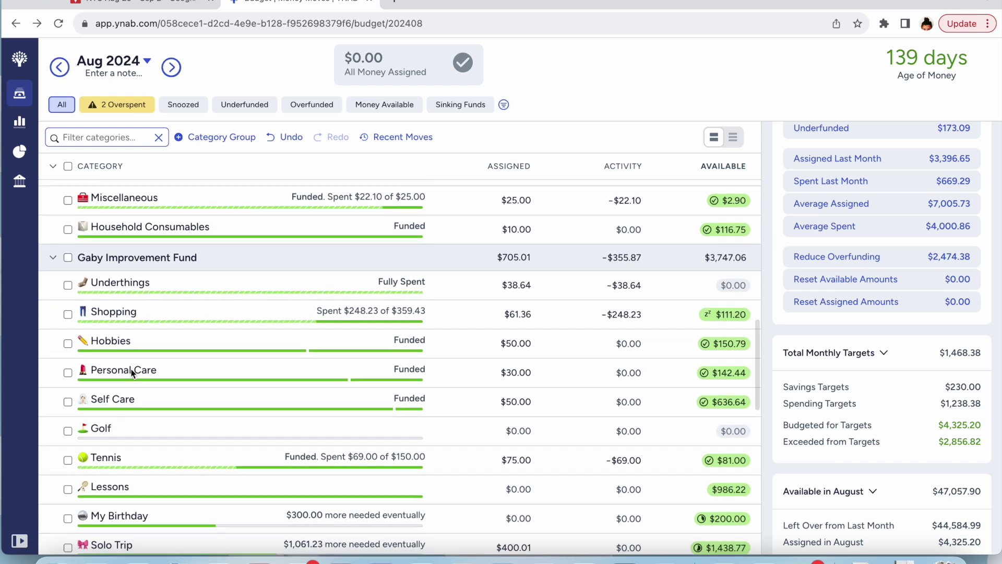
scroll(132, 371, down, 1)
scroll(132, 372, up, 1)
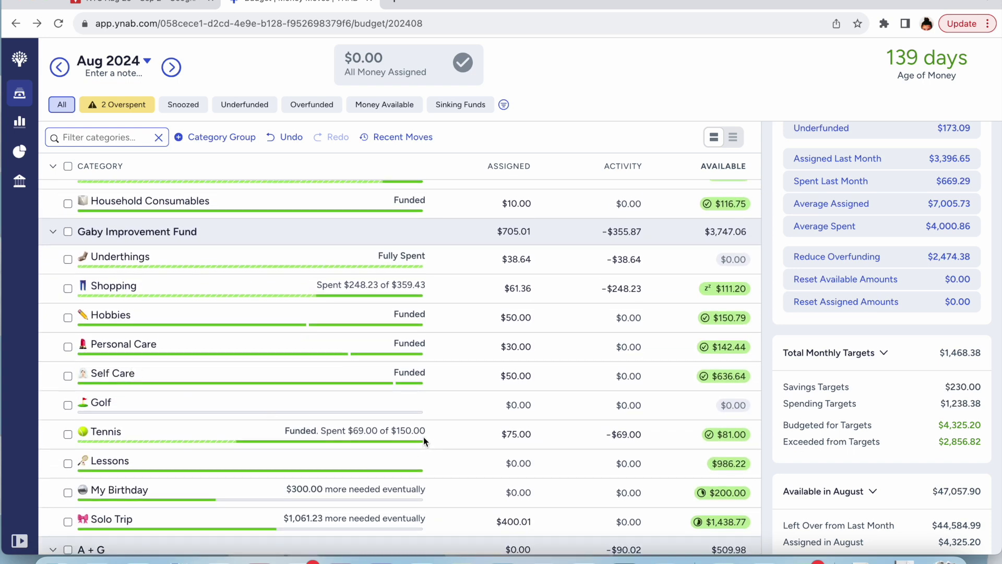
scroll(403, 305, up, 1)
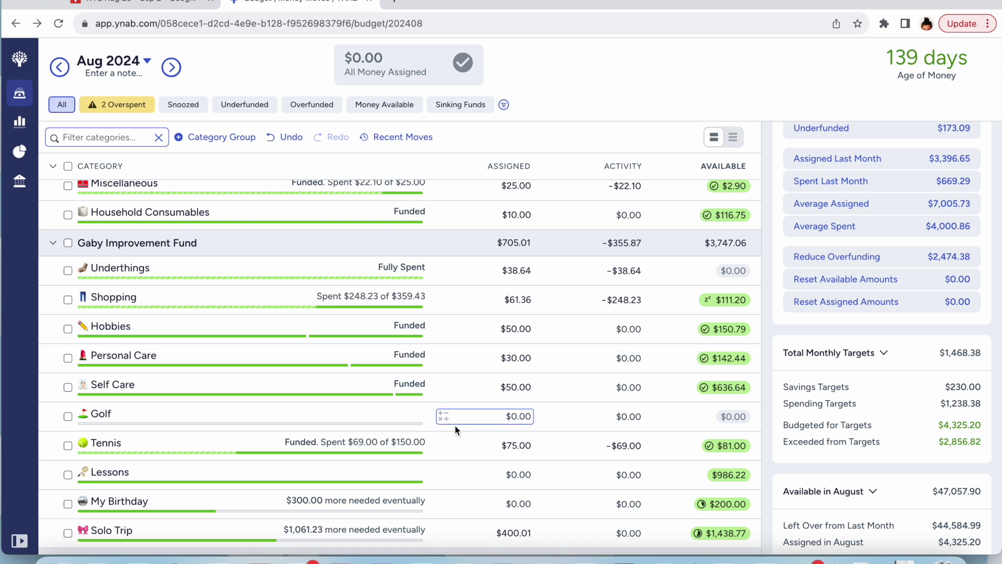
Set the Tennis category's monthly target to 125.00, save it, and clear the category selection.
click(403, 443)
scroll(847, 378, up, 1)
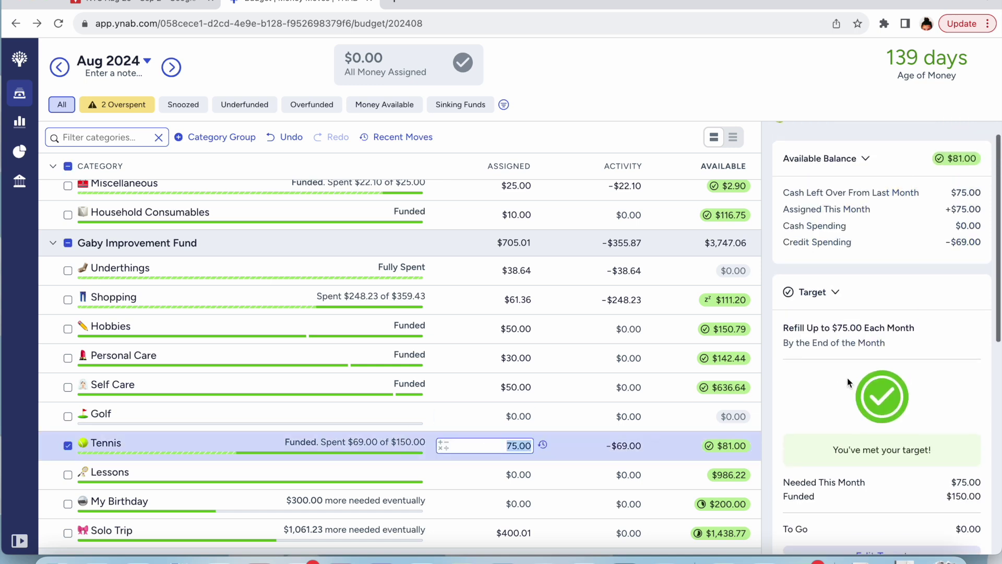
scroll(847, 378, down, 2)
click(881, 452)
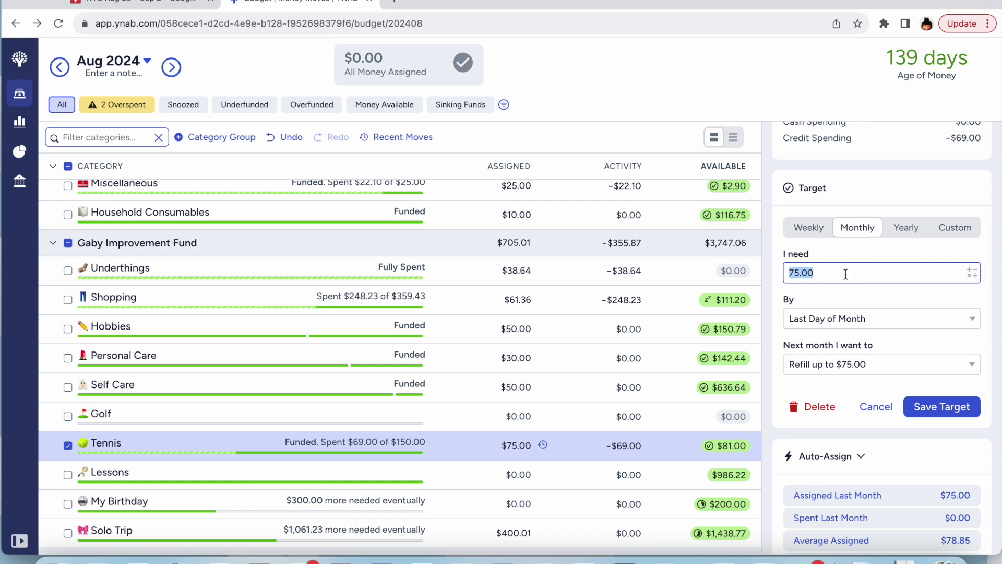
text(125)
key(Return)
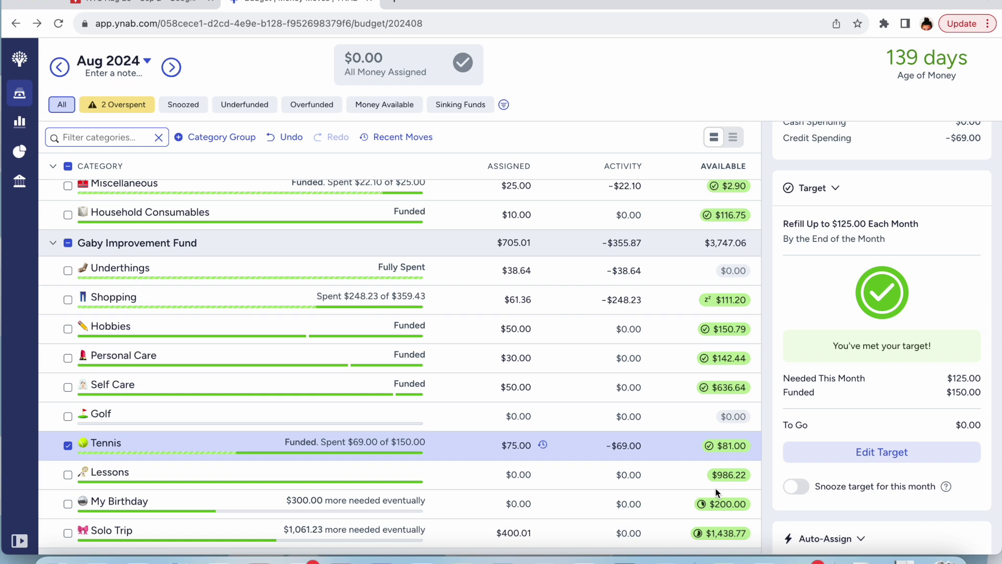
click(70, 450)
Move A Gift and Dates & Stuff from the A + G group into Sinking Funds, between Holding and Medical.
scroll(262, 505, down, 1)
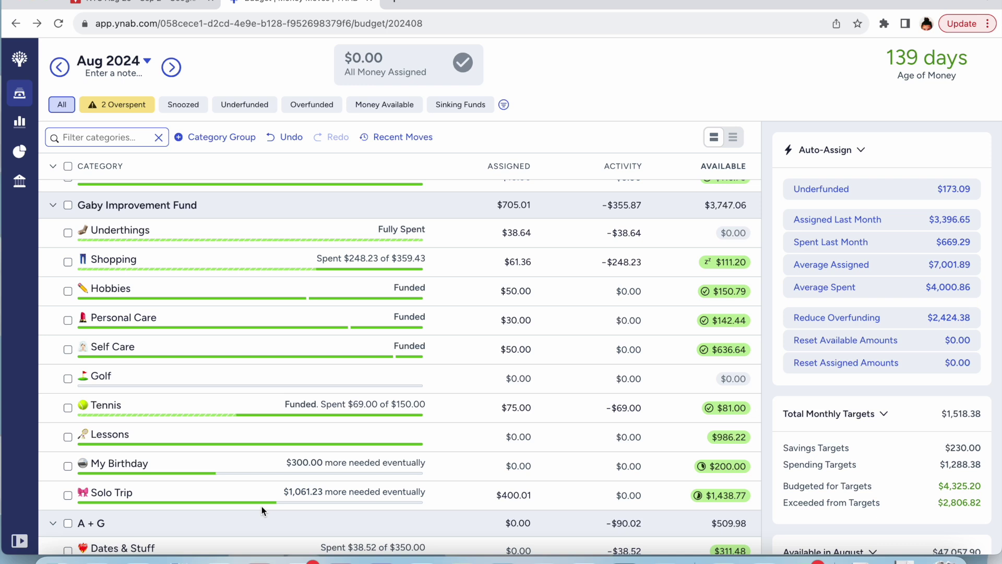
scroll(261, 505, down, 2)
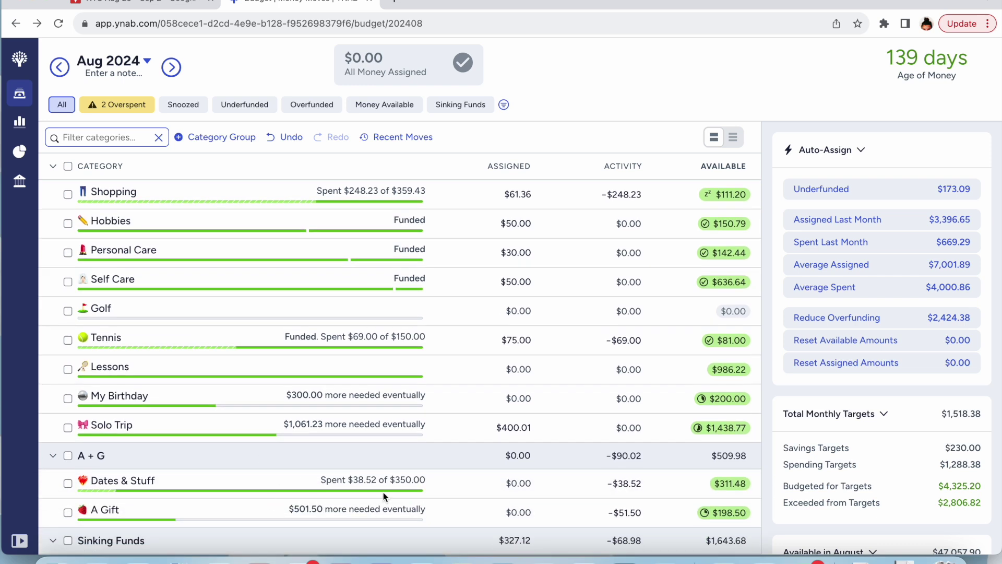
scroll(383, 492, down, 3)
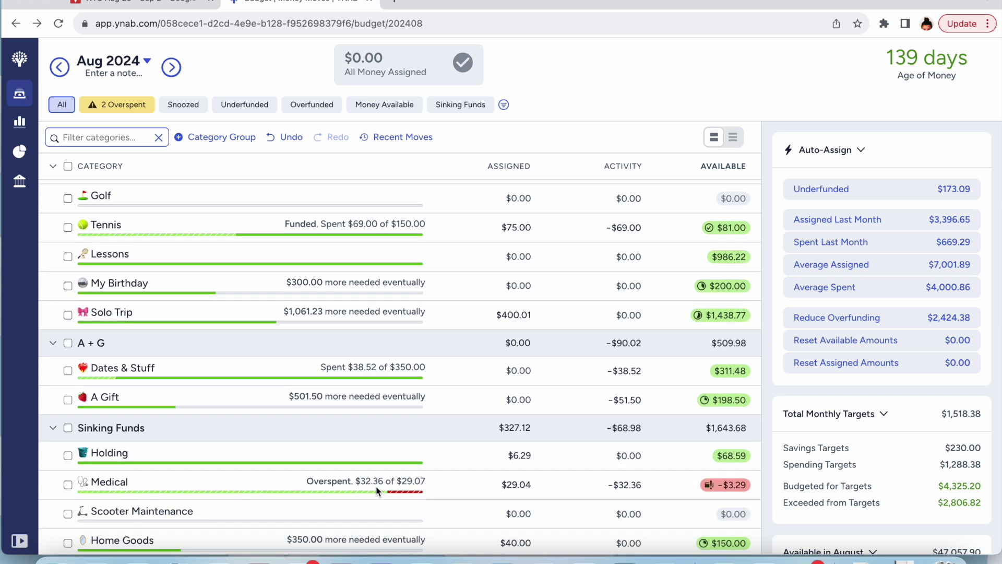
scroll(343, 457, down, 2)
scroll(343, 458, down, 3)
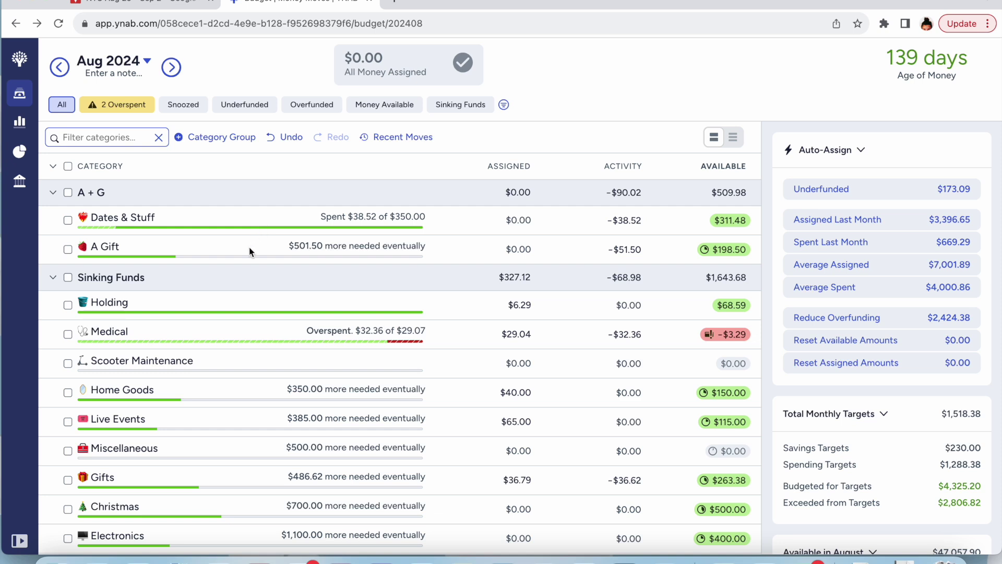
drag(249, 256, 255, 355)
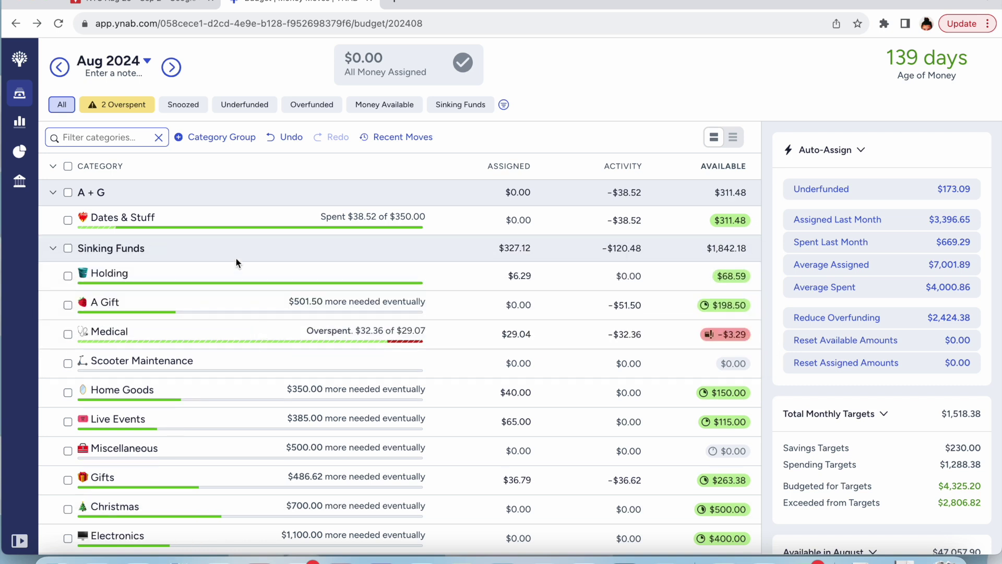
drag(237, 222, 239, 338)
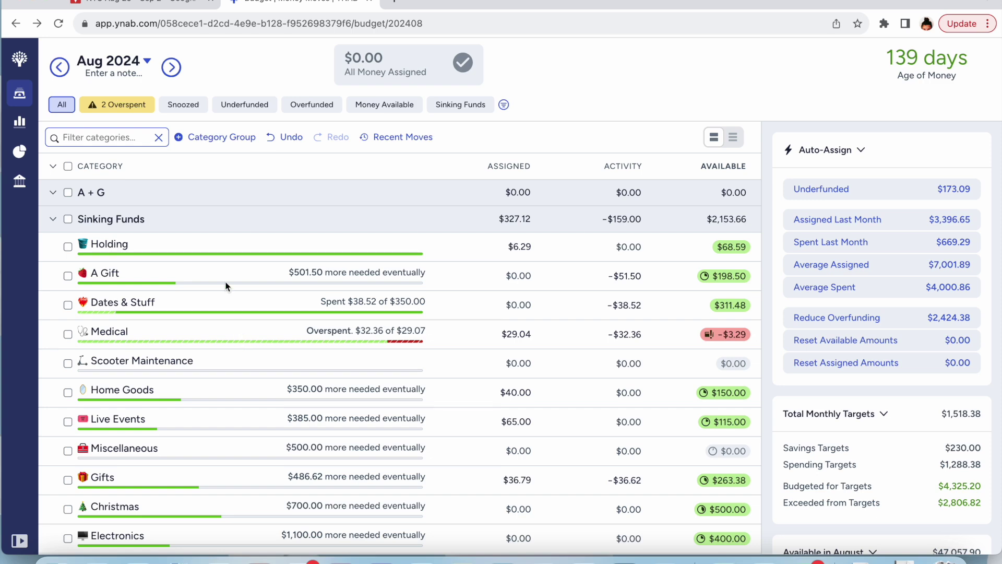
click(139, 194)
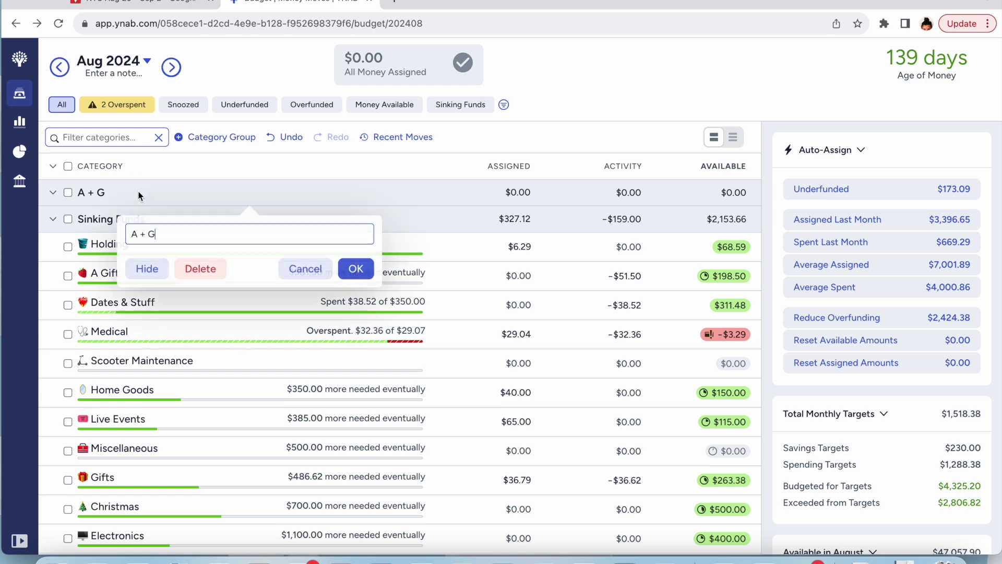
click(200, 269)
click(639, 275)
click(567, 249)
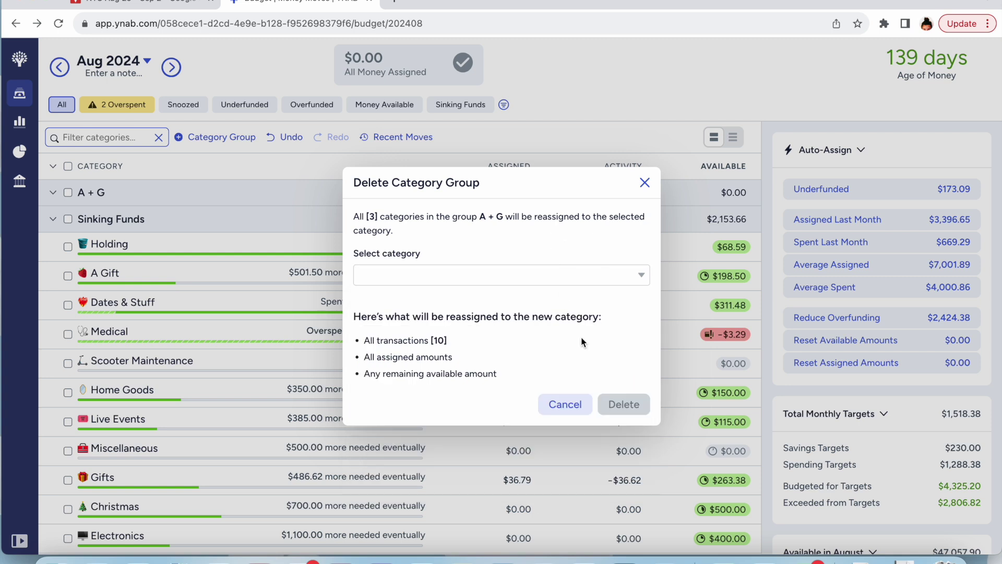
click(578, 277)
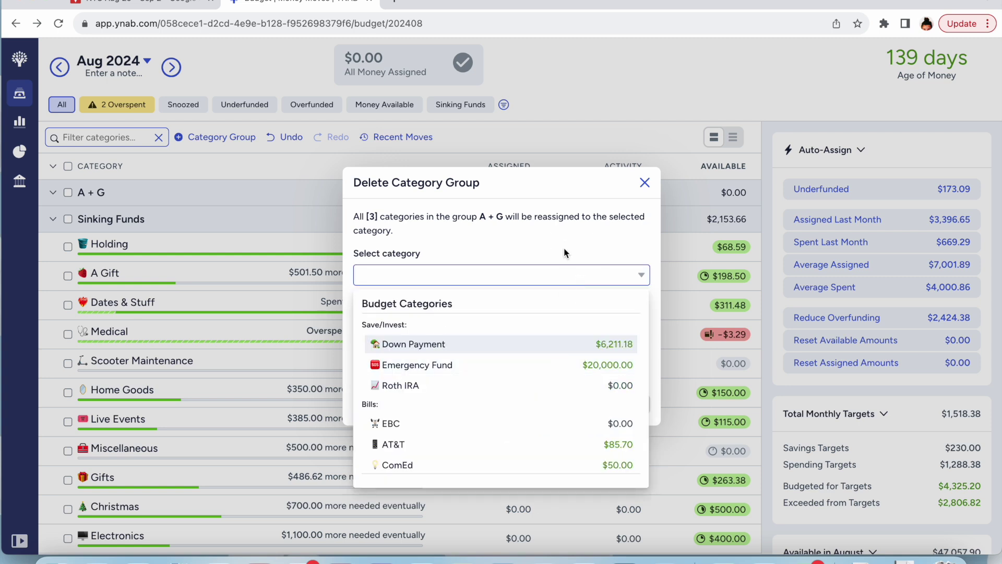
scroll(531, 421, down, 12)
click(644, 183)
Unhide all hidden categories of the budget and return to the A + G group.
scroll(501, 365, down, 5)
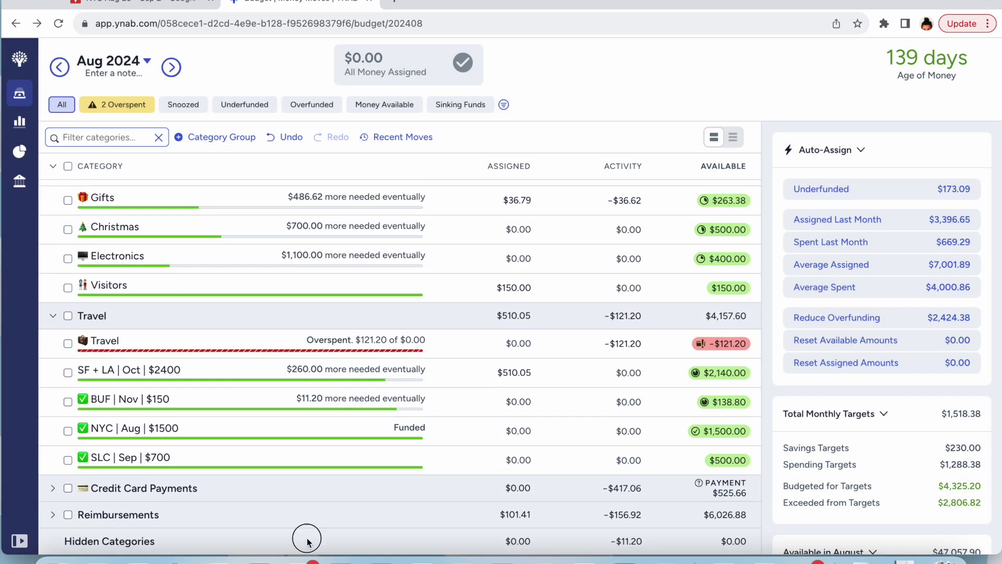
click(307, 541)
scroll(57, 407, down, 5)
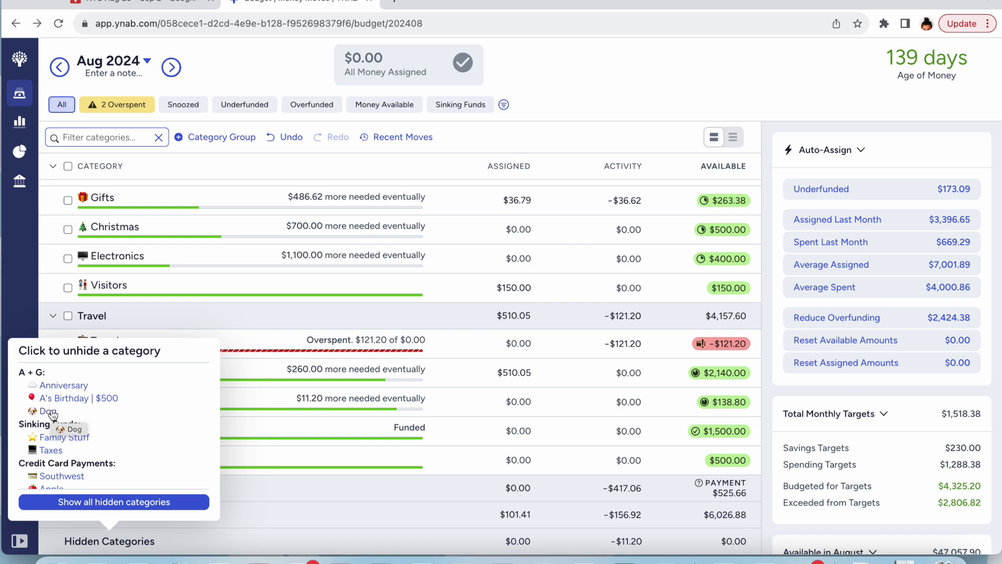
click(89, 501)
scroll(209, 424, up, 6)
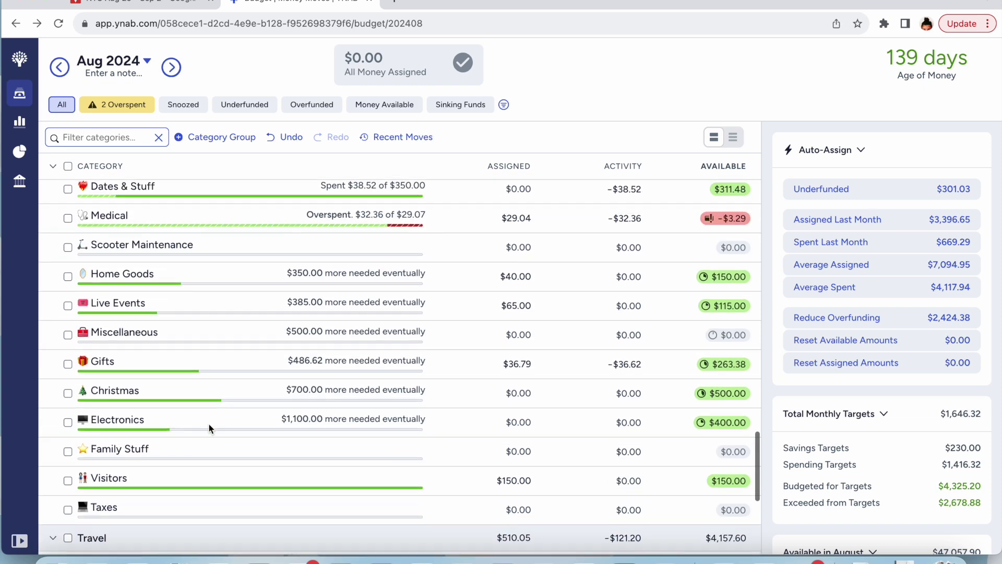
scroll(208, 424, up, 3)
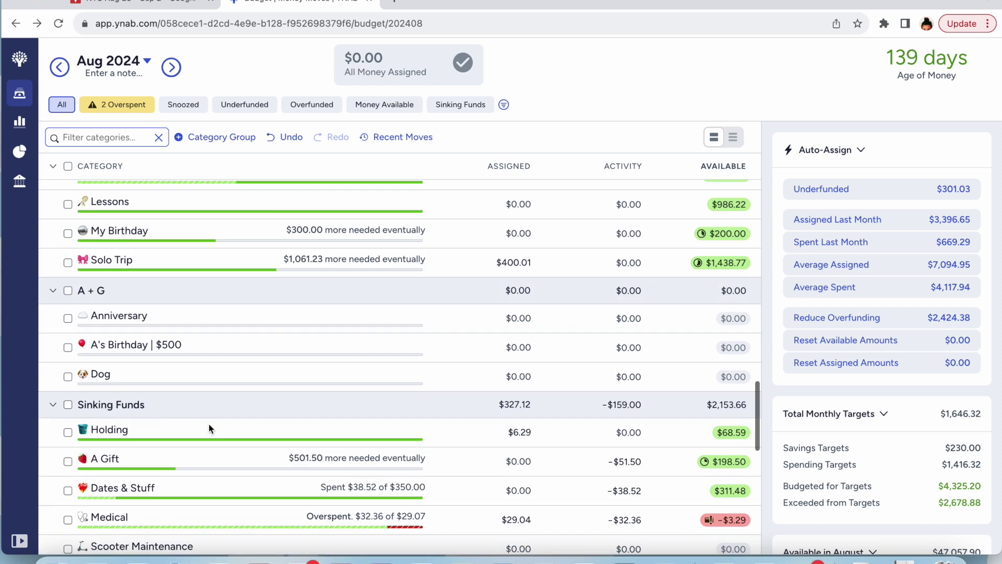
Hide the Anniversary, A's Birthday | $500 and Dog categories in the A + G group.
click(214, 315)
click(209, 384)
click(209, 324)
click(202, 386)
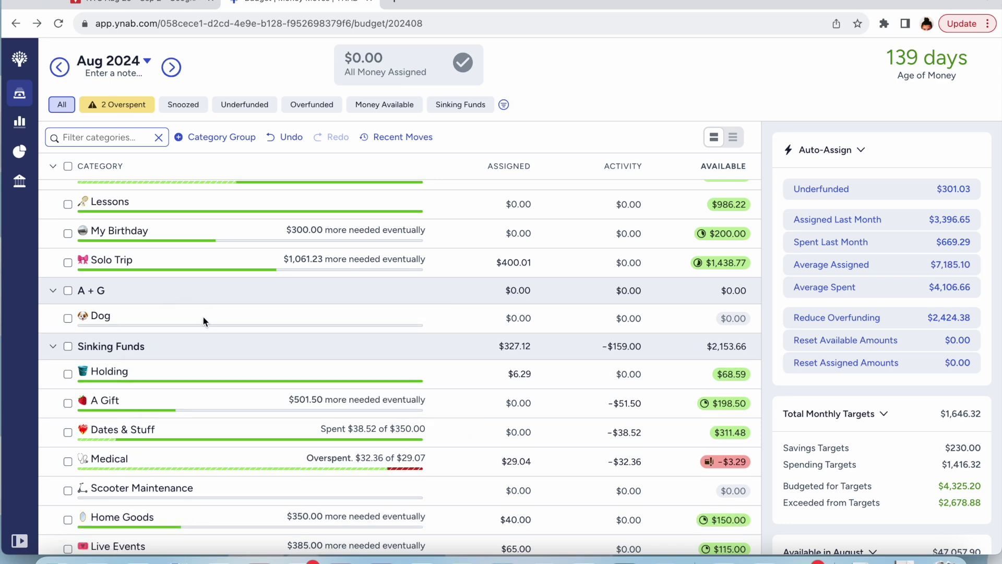
click(203, 317)
click(198, 386)
click(199, 288)
click(177, 367)
scroll(417, 386, down, 15)
right_click(121, 292)
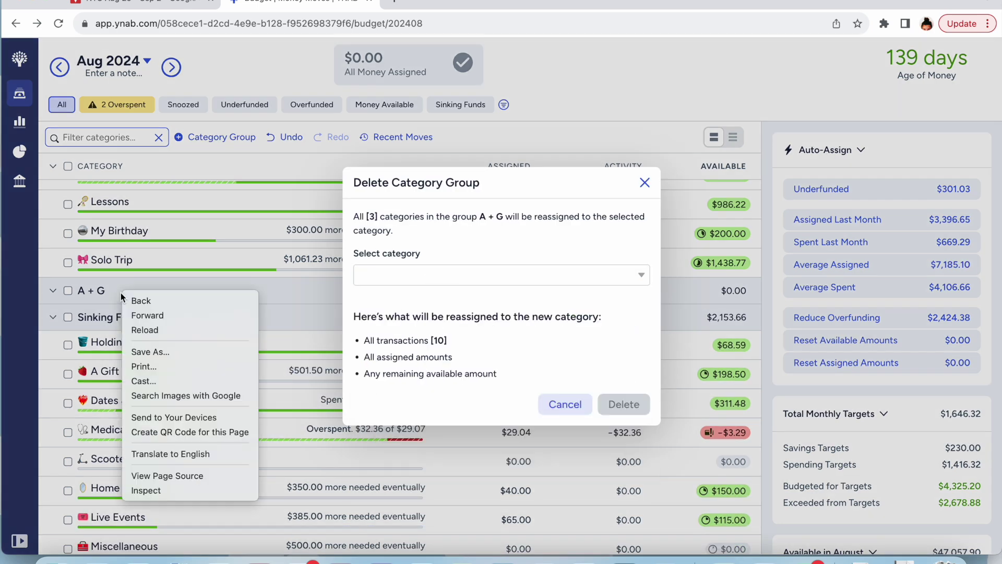
click(557, 396)
click(558, 399)
Hide the A + G category group.
click(383, 285)
click(200, 367)
scroll(351, 450, down, 2)
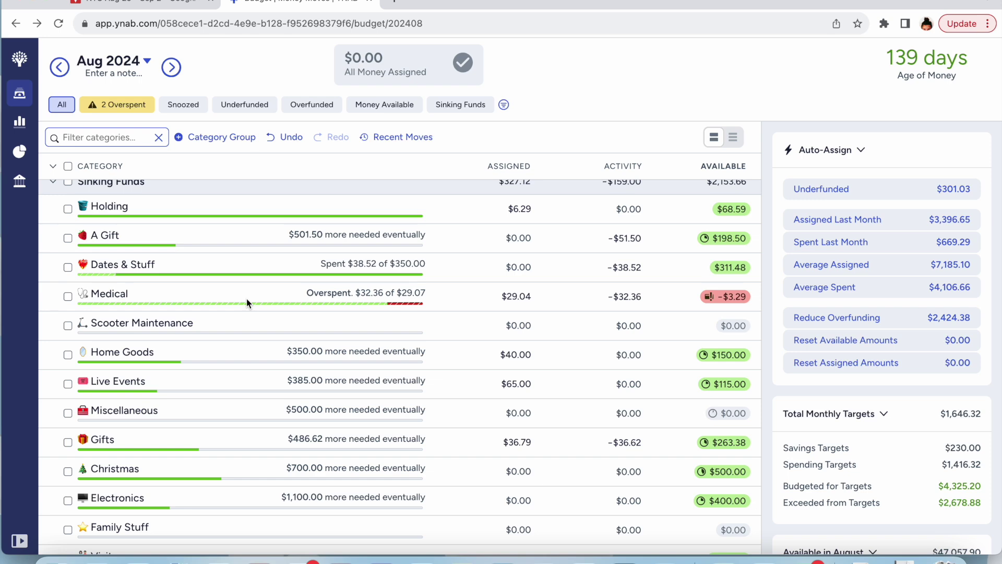
Create a monthly target for the Medical category in Sinking Funds, setting aside another $20 by the last day of the month.
scroll(247, 299, up, 5)
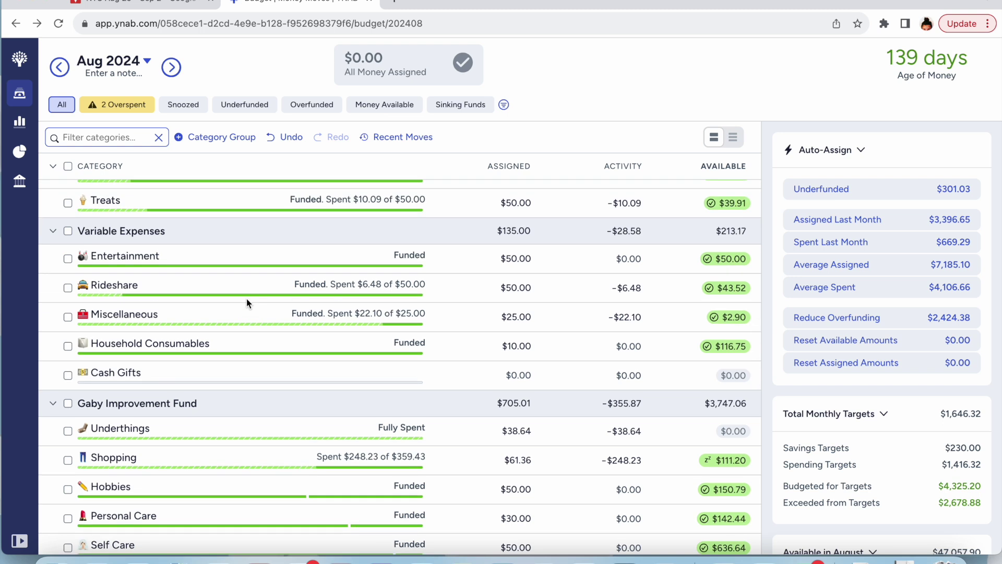
scroll(246, 298, down, 3)
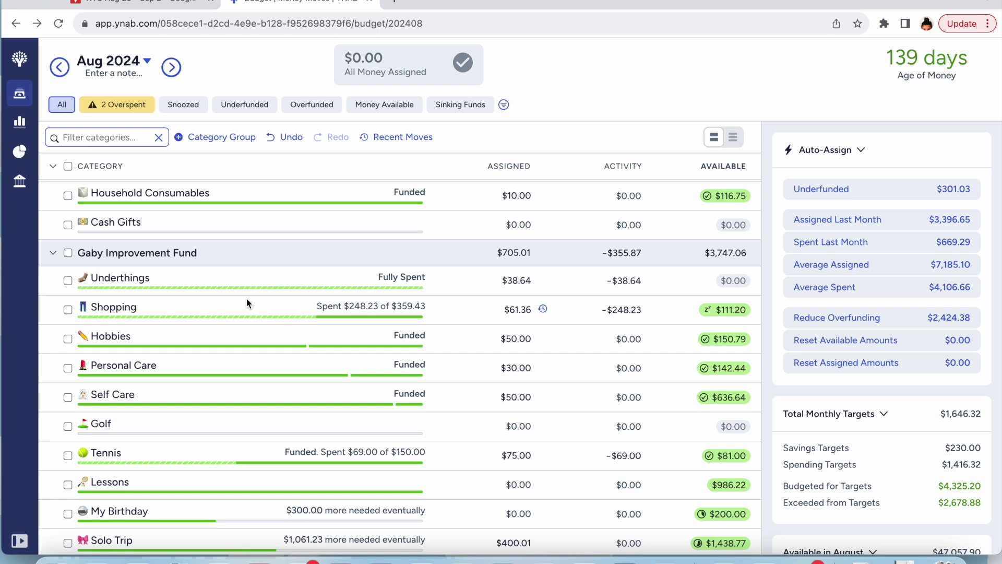
scroll(247, 303, down, 7)
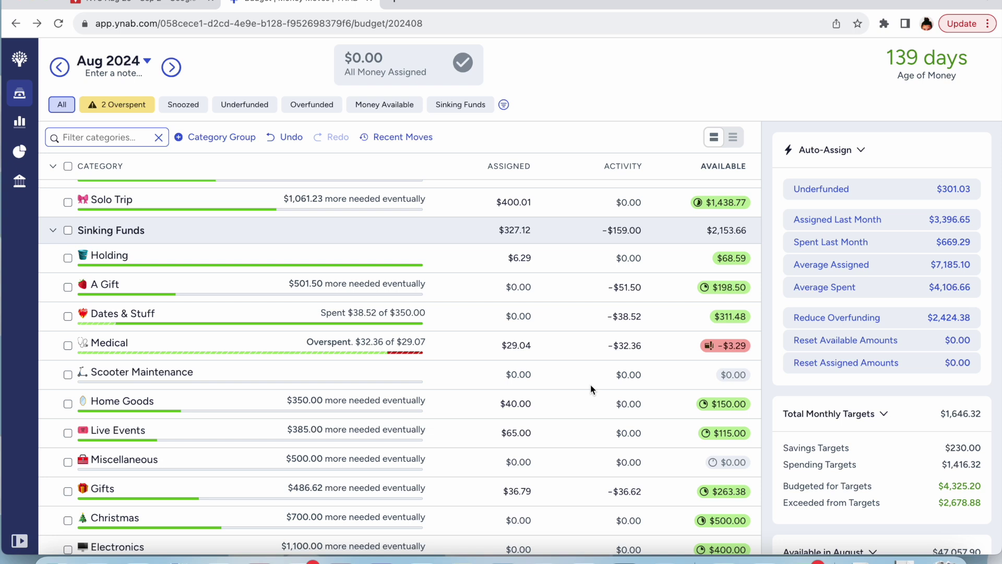
click(574, 350)
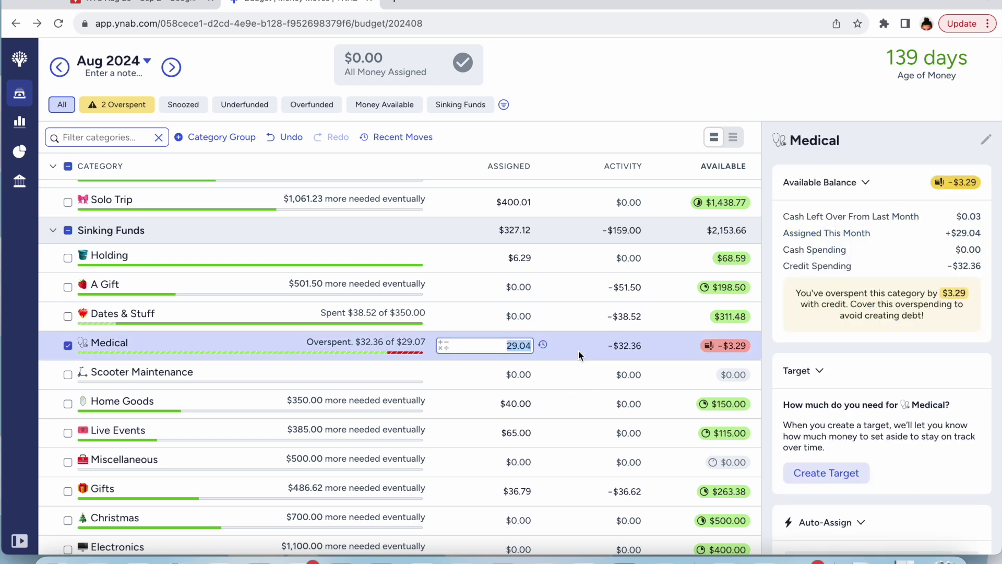
click(848, 474)
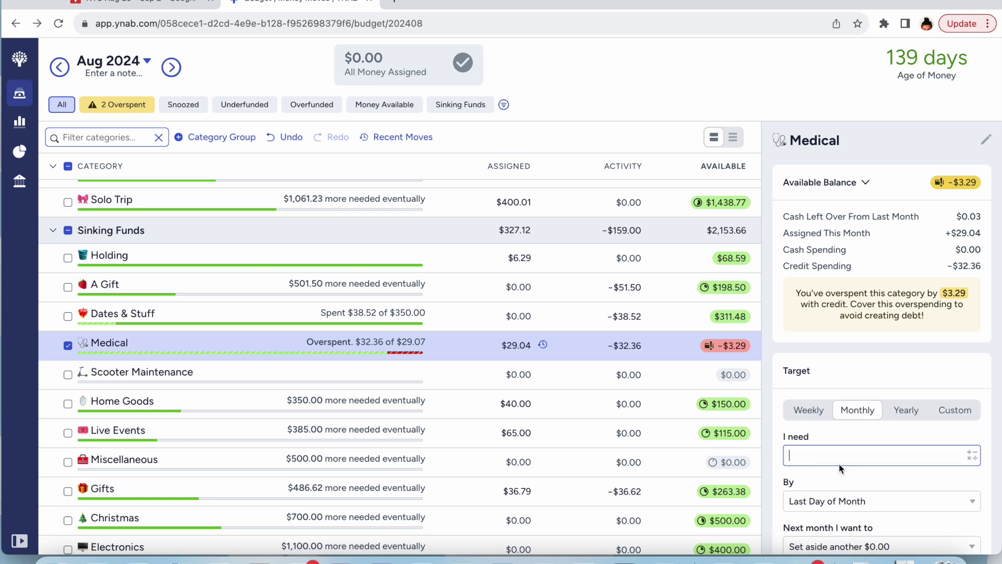
text(20)
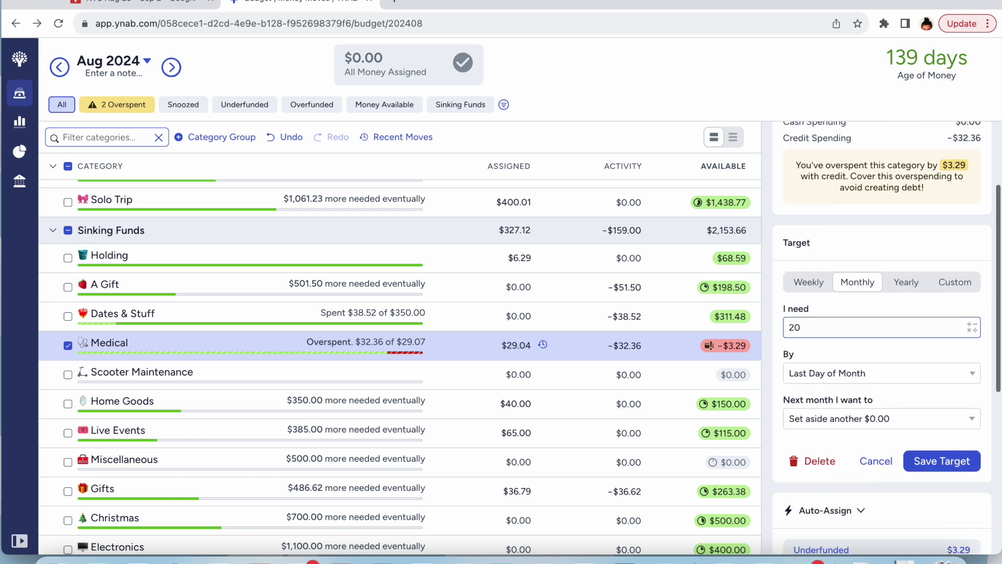
click(941, 460)
scroll(384, 385, down, 1)
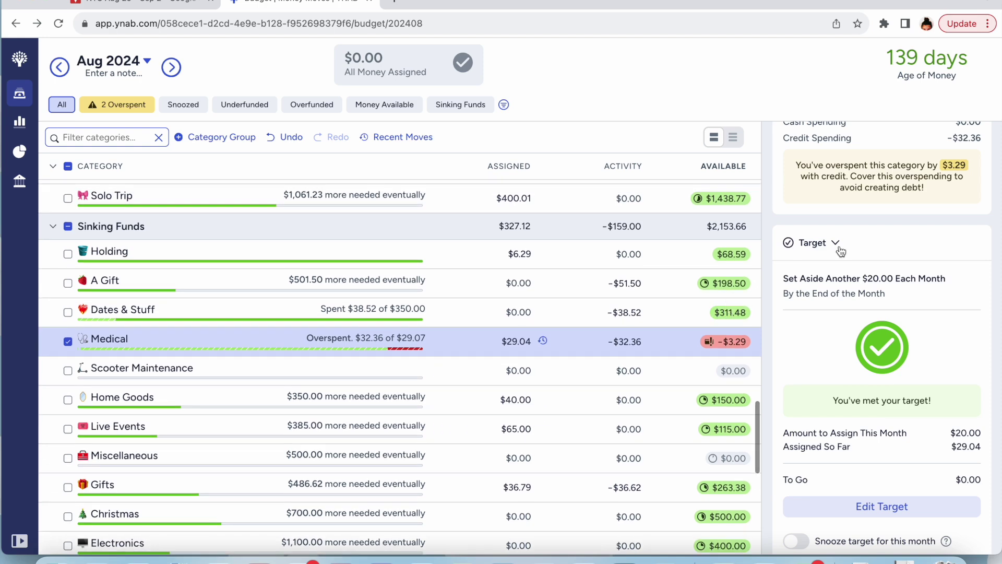
scroll(788, 313, up, 3)
click(69, 342)
click(376, 347)
scroll(822, 407, down, 8)
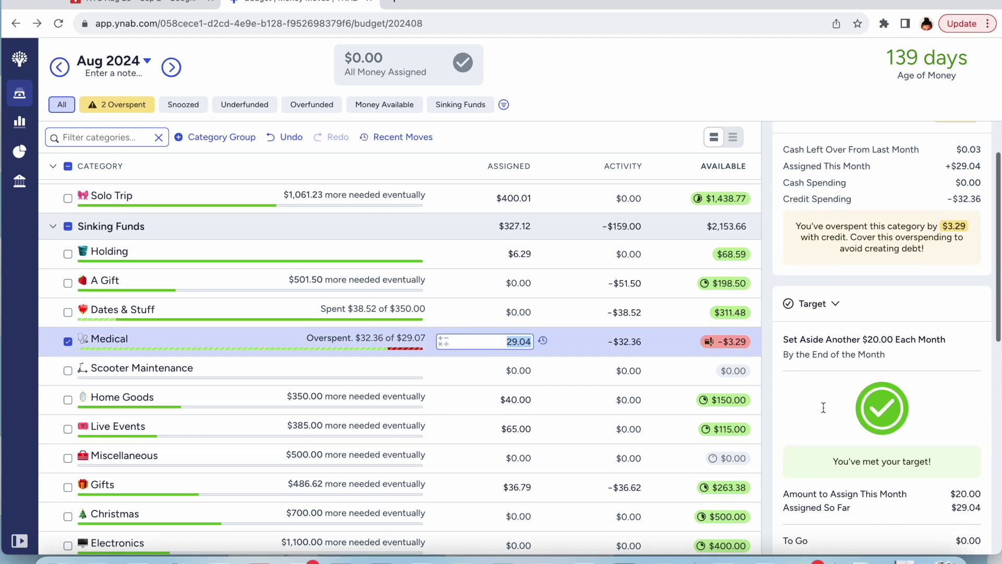
click(68, 342)
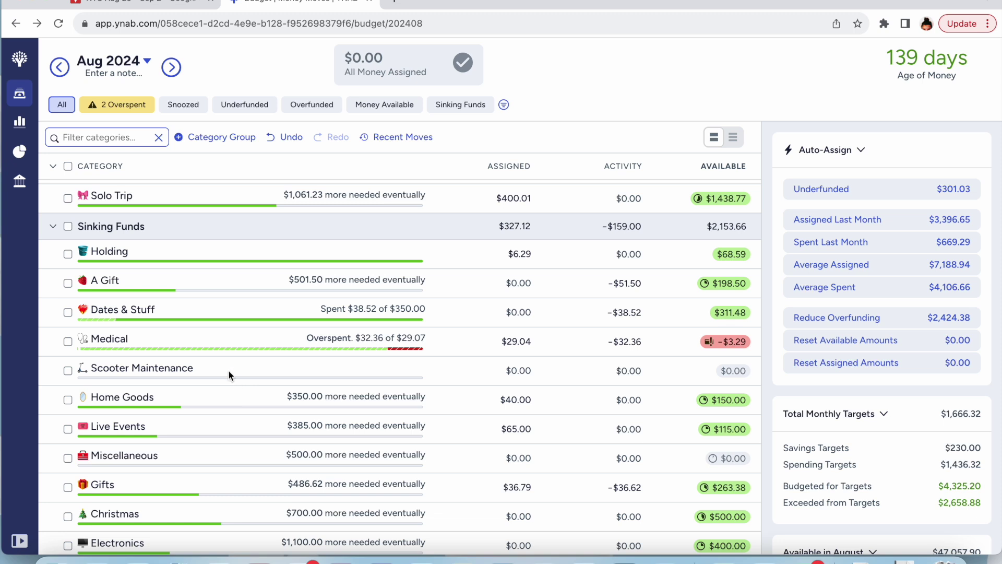
Hide the Scooter Maintenance category in Sinking Funds.
click(229, 371)
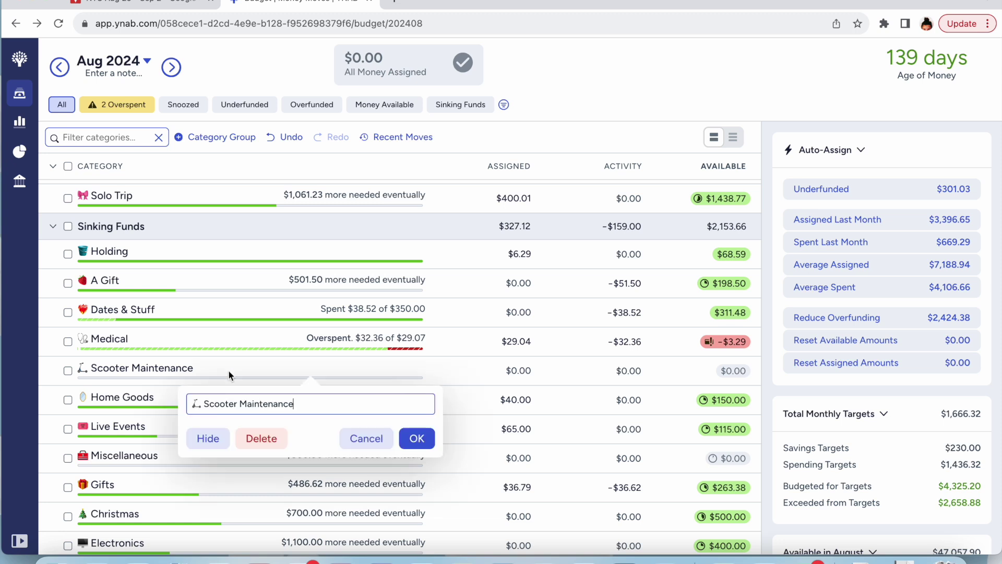
click(208, 440)
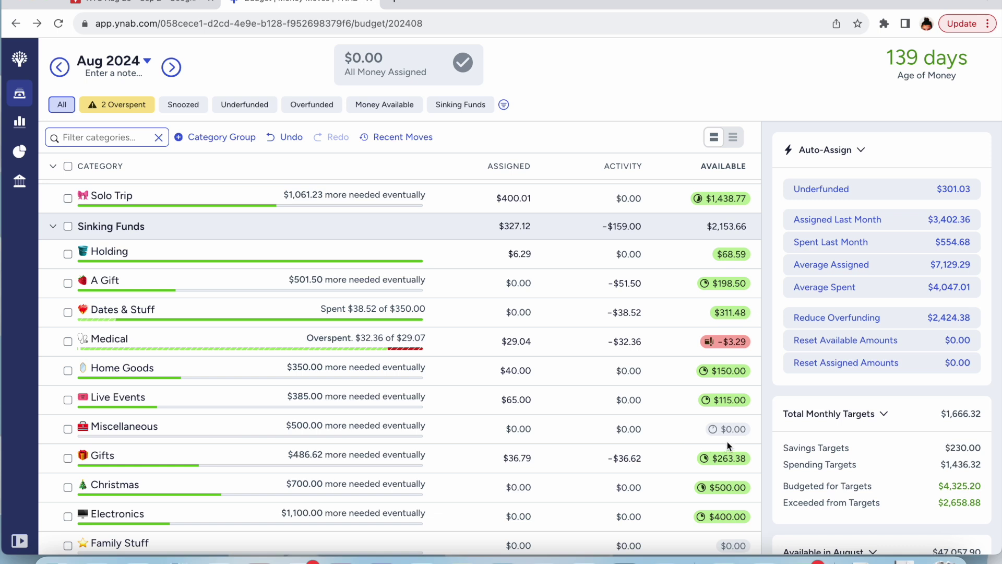
Change the Gifts category's target in Sinking Funds to a balance of $500.
scroll(729, 431, down, 2)
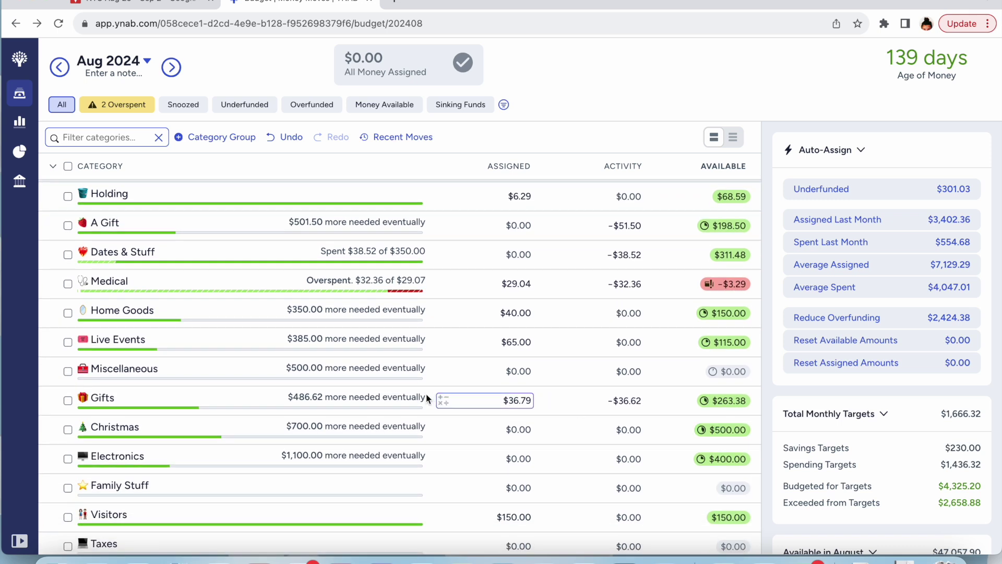
click(402, 397)
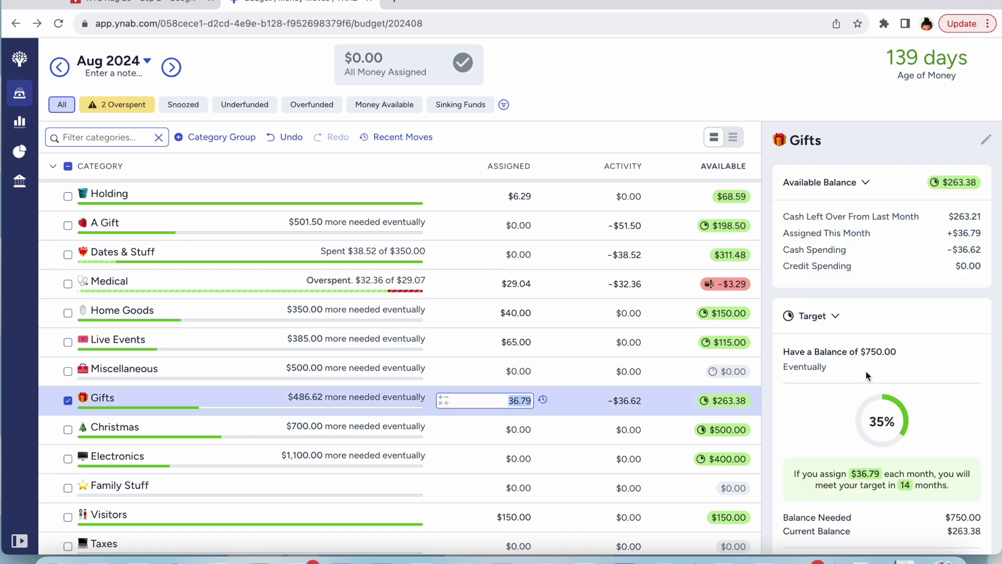
scroll(898, 381, down, 3)
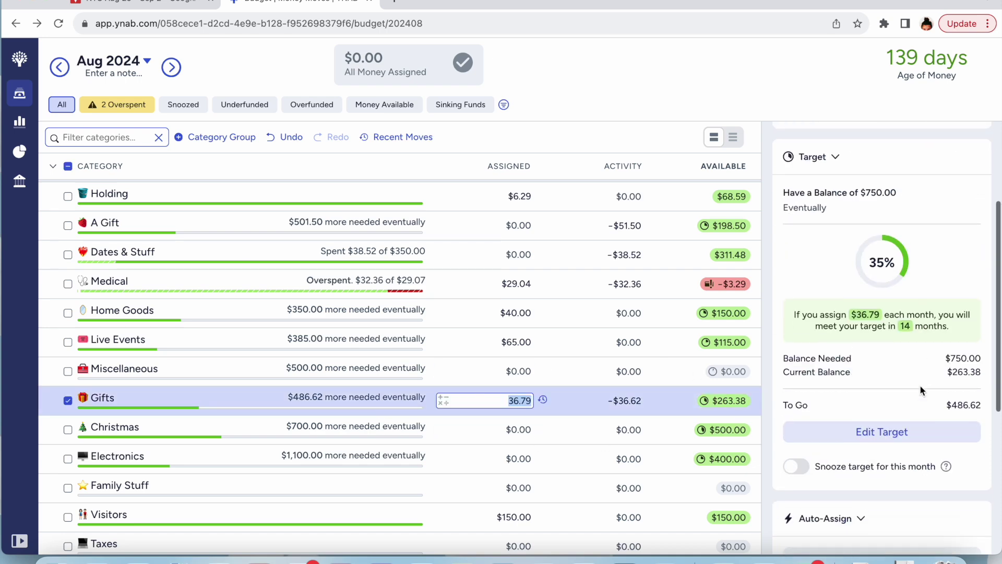
click(828, 426)
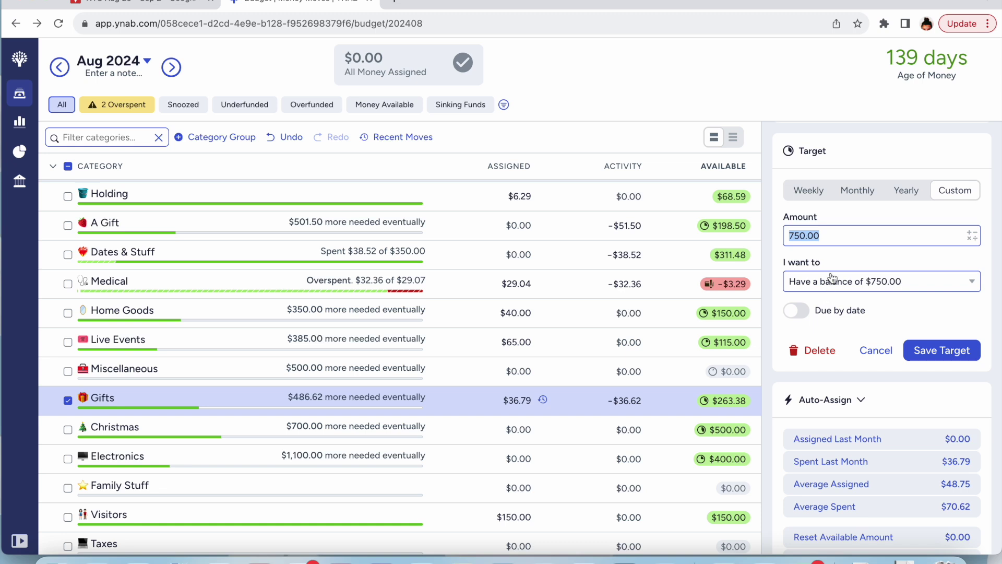
text(500)
click(953, 351)
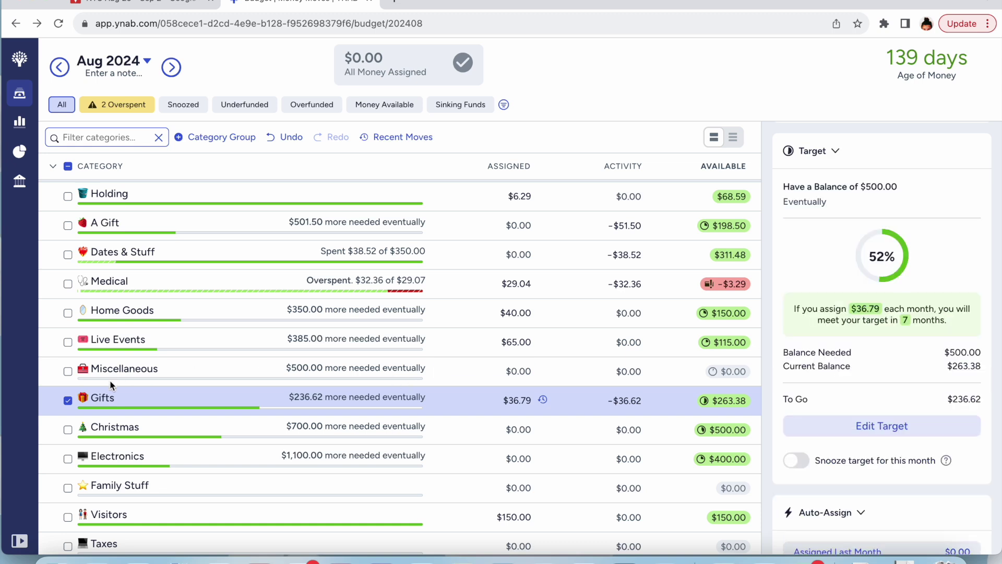
click(68, 399)
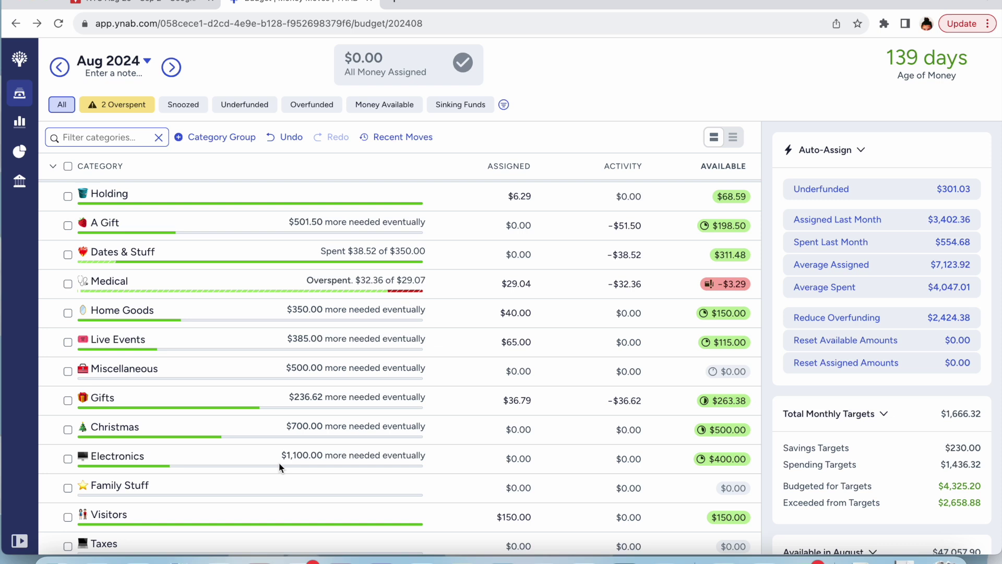
Change the Electronics category's target in Sinking Funds to a balance of $750.
scroll(284, 424, down, 1)
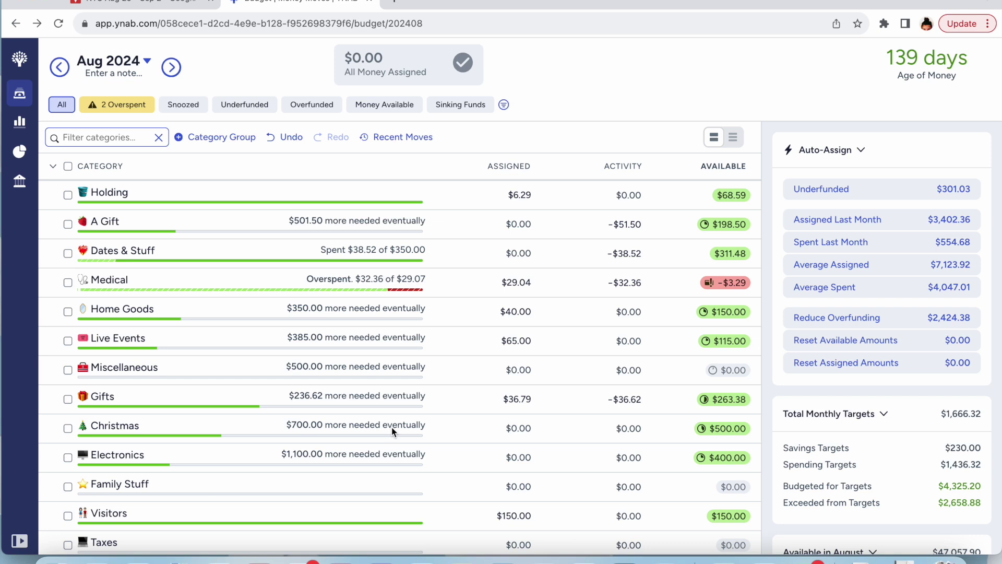
click(405, 454)
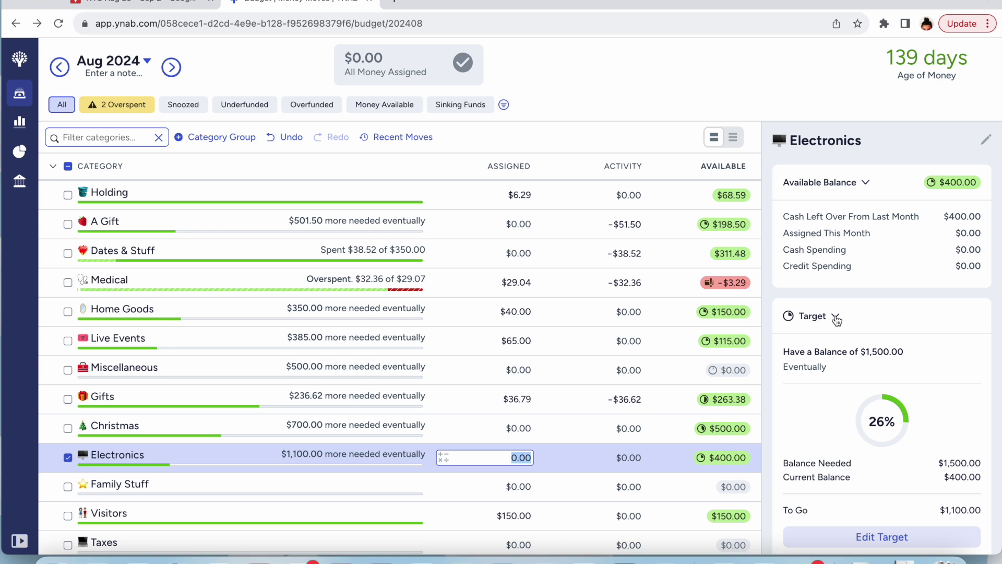
scroll(833, 319, down, 2)
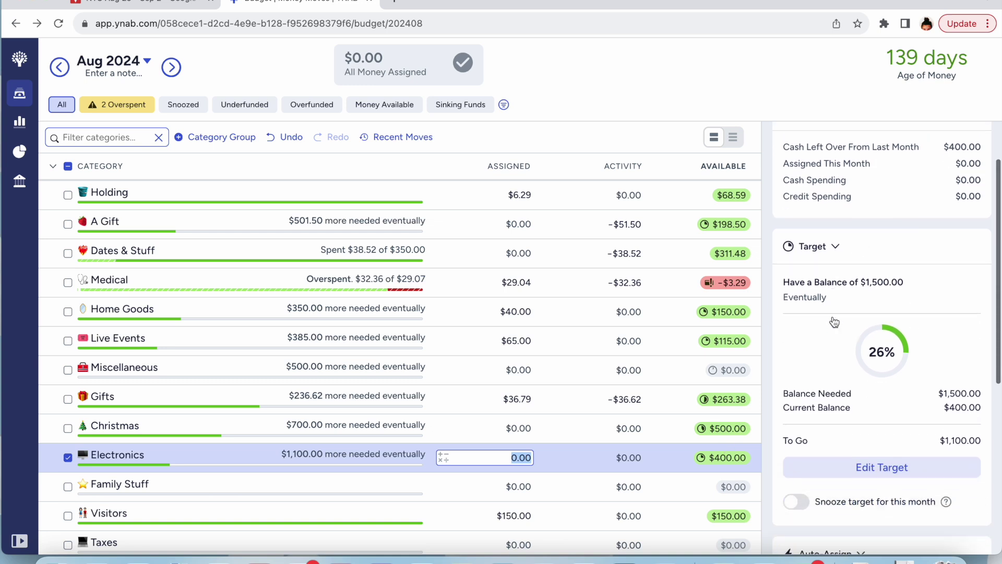
click(892, 462)
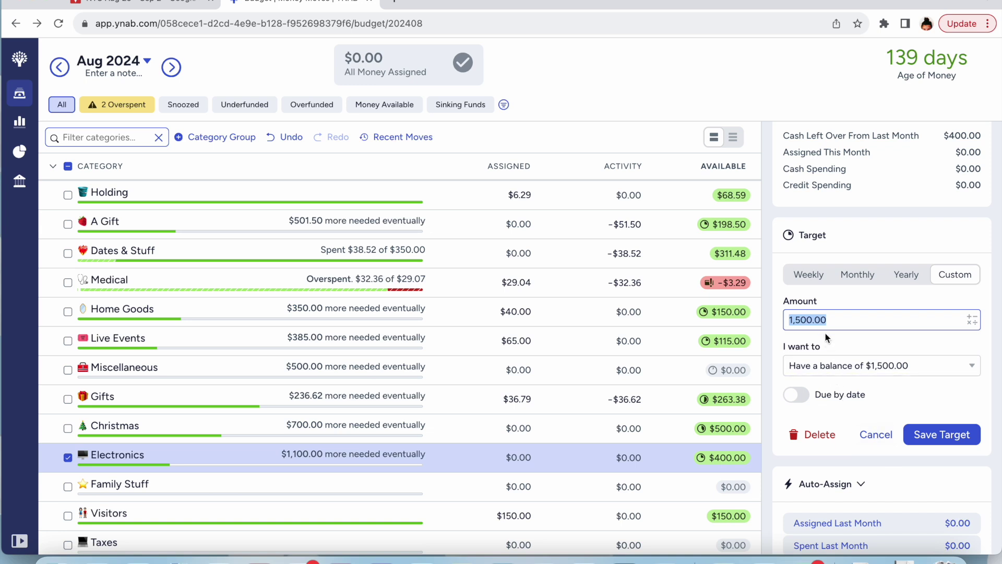
text(750)
click(961, 433)
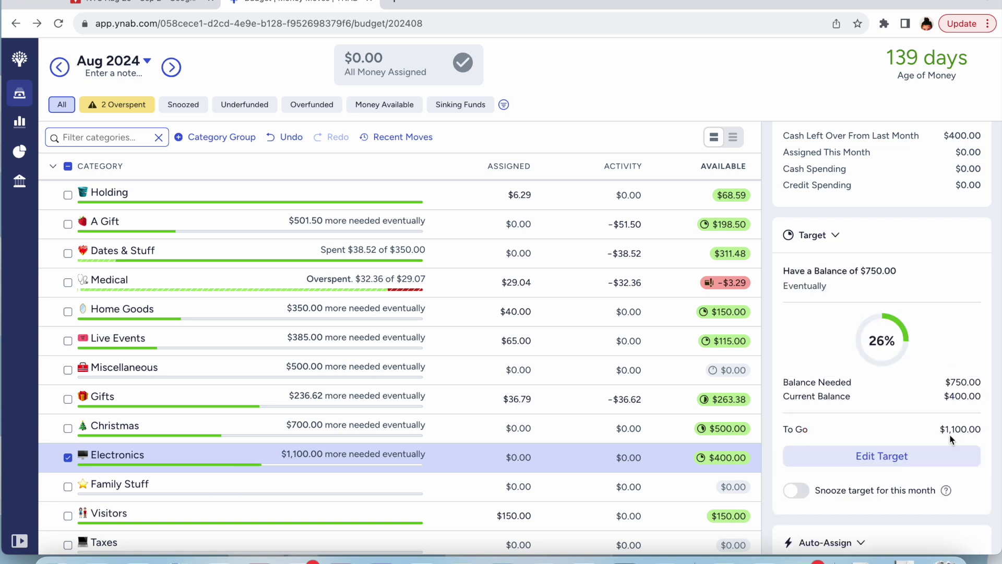
click(67, 458)
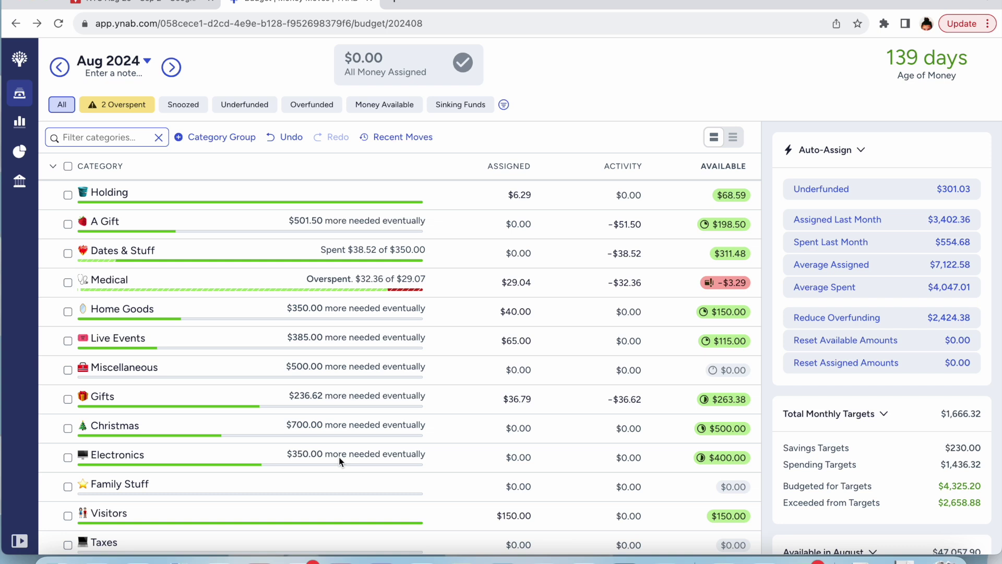
click(335, 482)
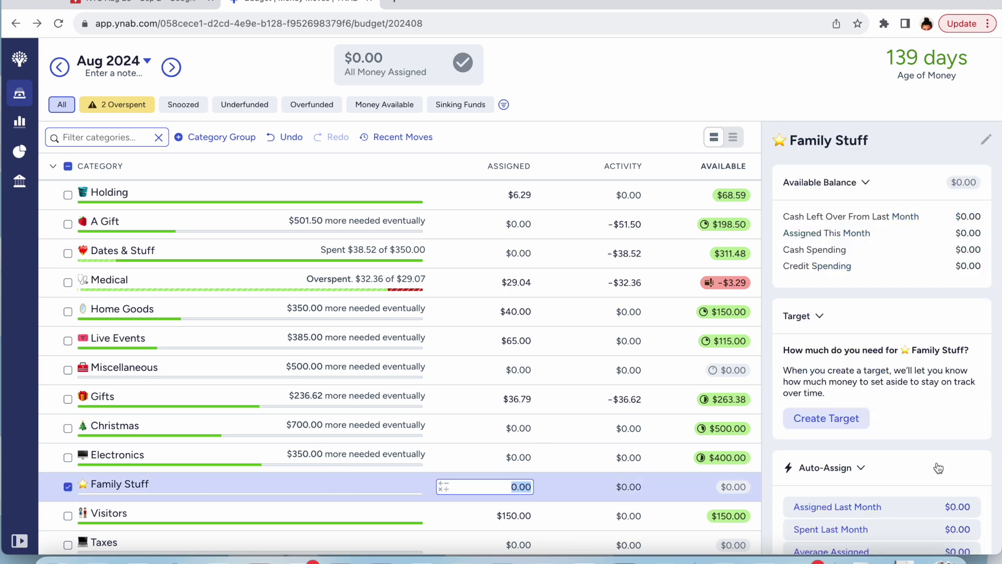
scroll(937, 468, down, 1)
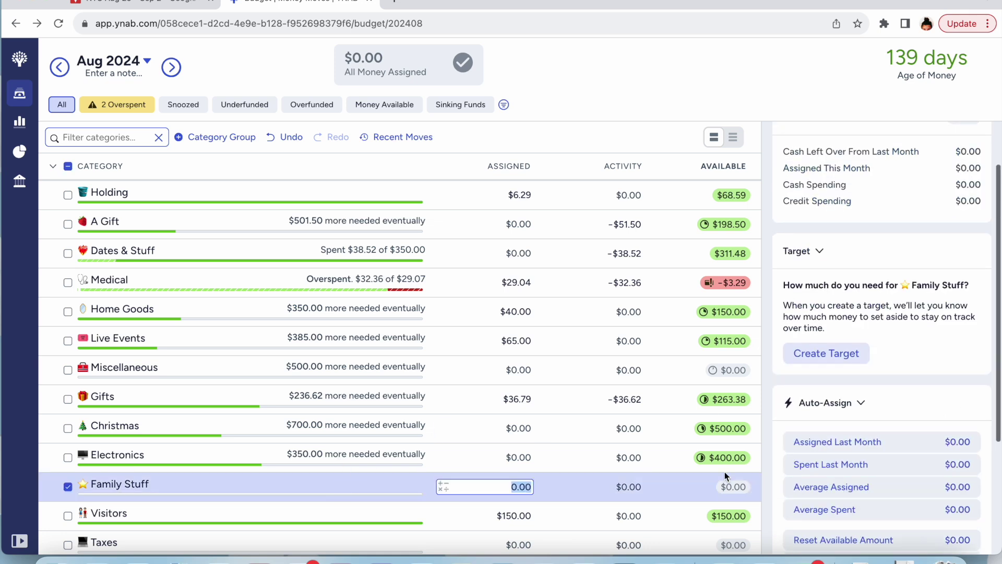
scroll(914, 473, down, 2)
scroll(910, 465, up, 3)
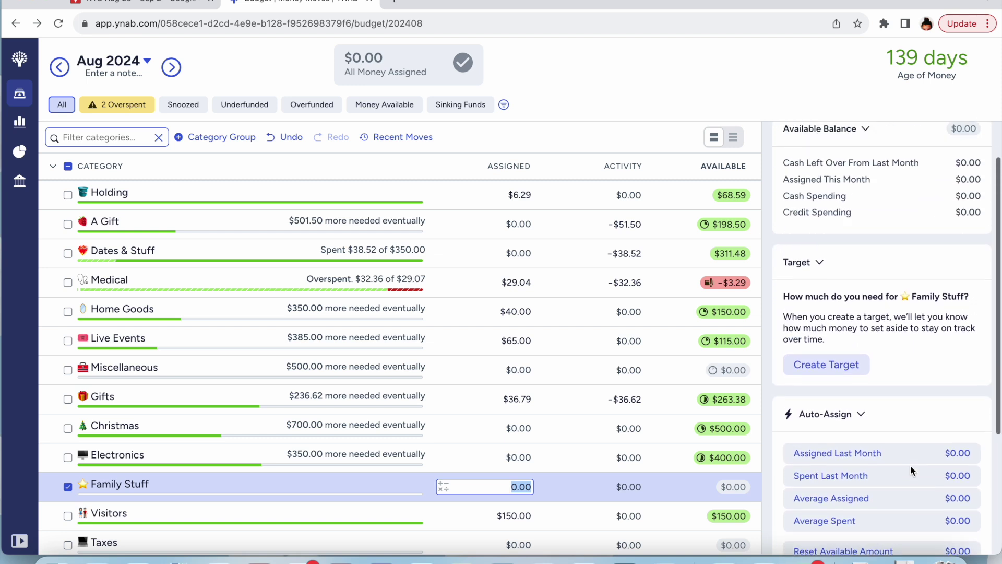
click(849, 373)
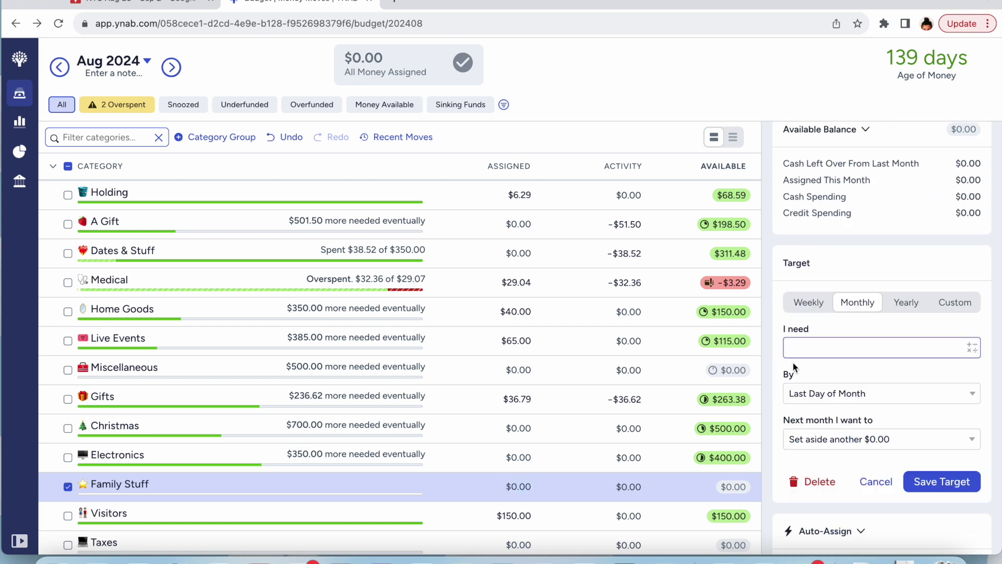
text(200)
click(965, 302)
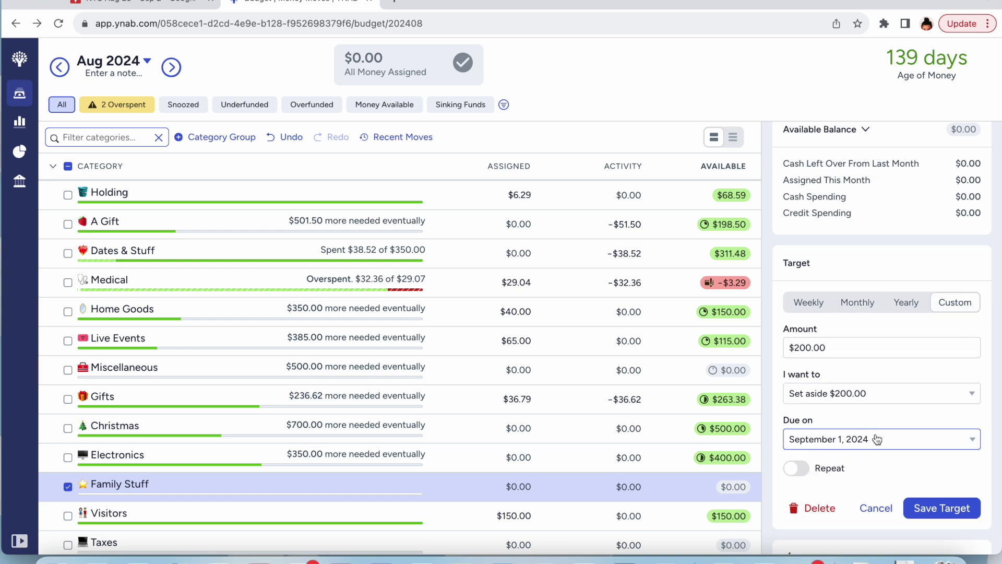
click(553, 462)
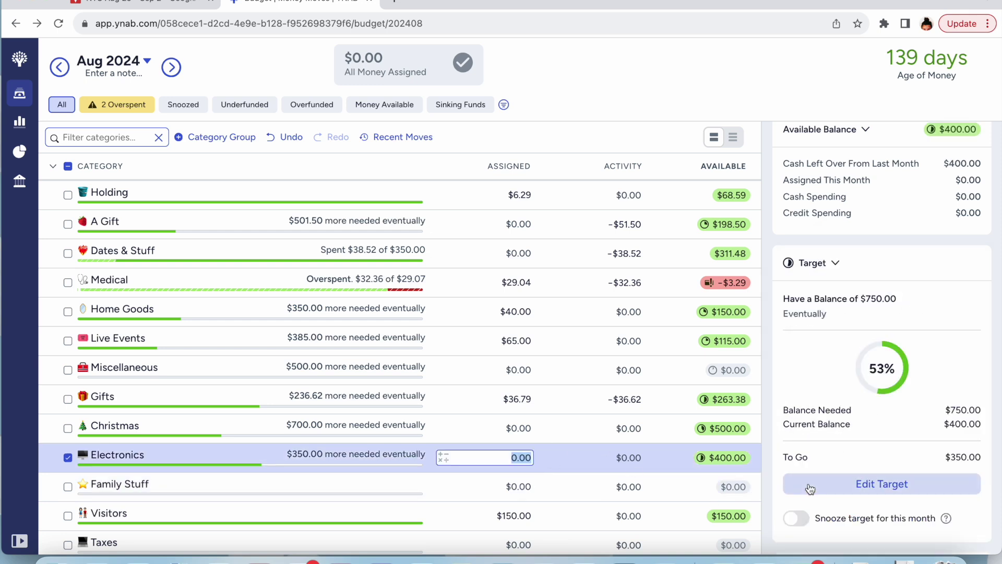
scroll(864, 440, down, 1)
click(864, 440)
click(517, 485)
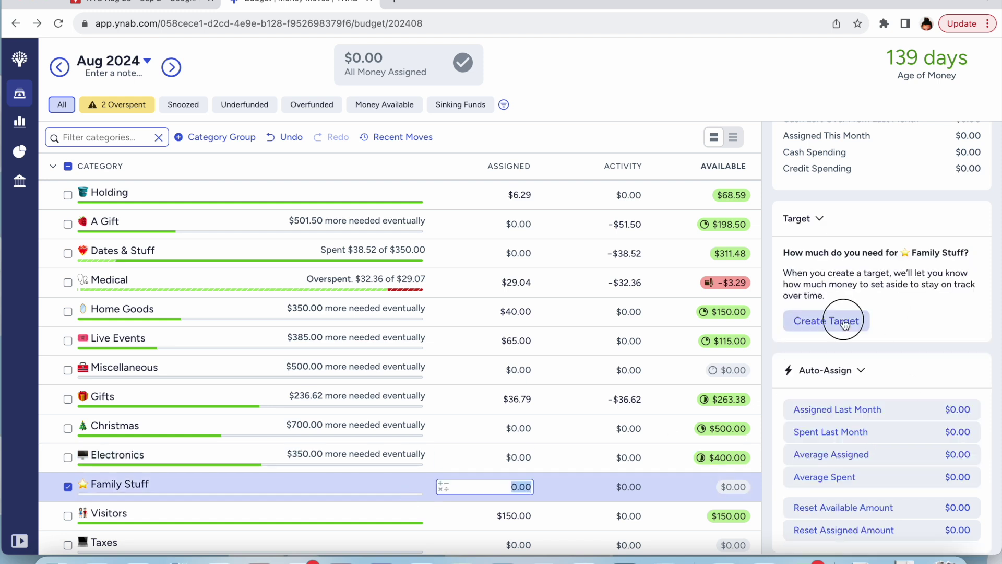
click(856, 324)
click(966, 258)
click(925, 306)
text(200)
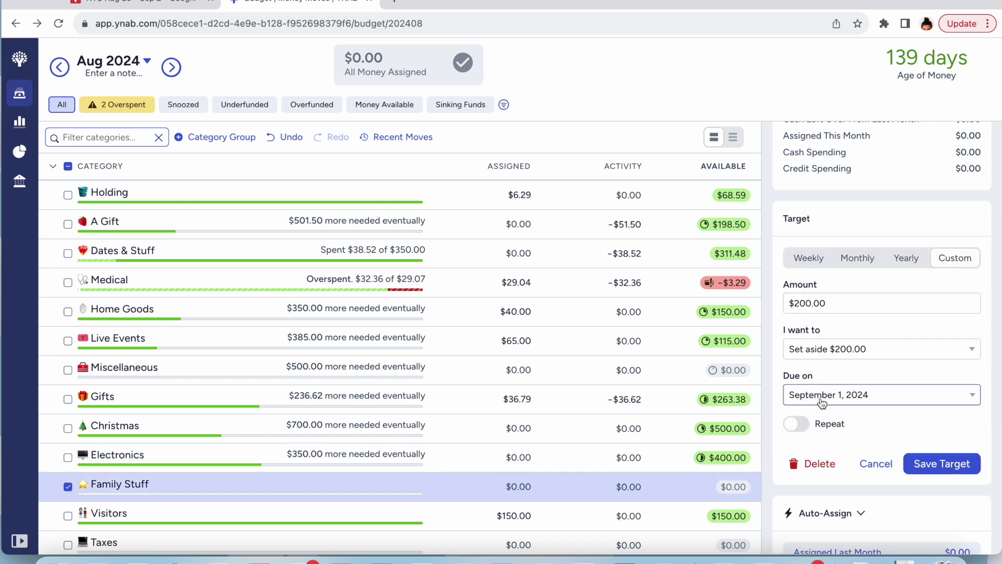
click(807, 397)
click(946, 415)
click(875, 464)
click(835, 320)
click(814, 263)
click(855, 261)
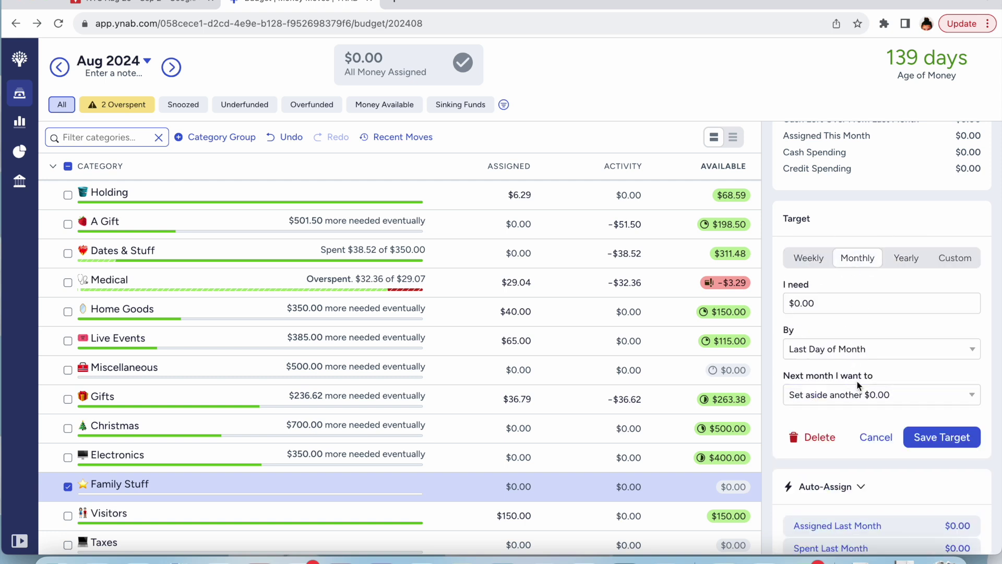
click(960, 264)
click(846, 350)
click(846, 232)
text(200)
click(874, 463)
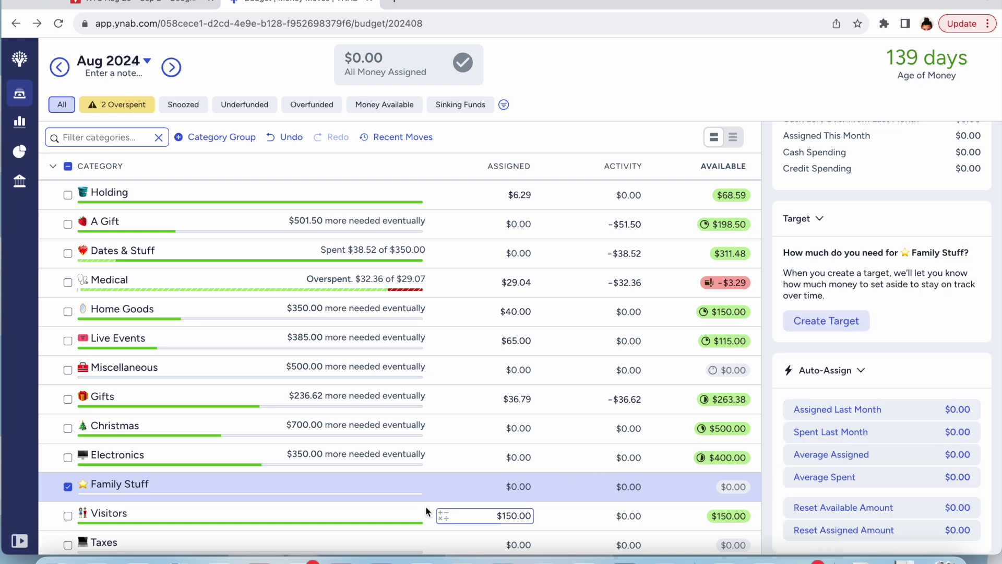
key(Up)
key(Up)
click(845, 440)
Create a custom target for the Family Stuff category to have a balance of $200, without a due date.
click(388, 483)
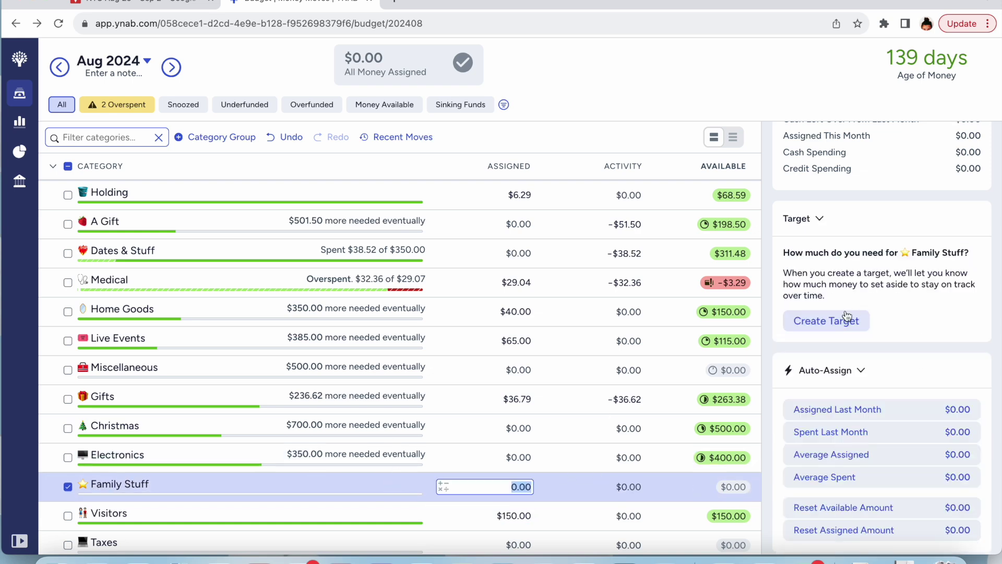
click(849, 320)
click(955, 257)
text(200)
click(850, 349)
click(845, 206)
click(856, 350)
click(850, 323)
click(917, 415)
scroll(546, 474, down, 2)
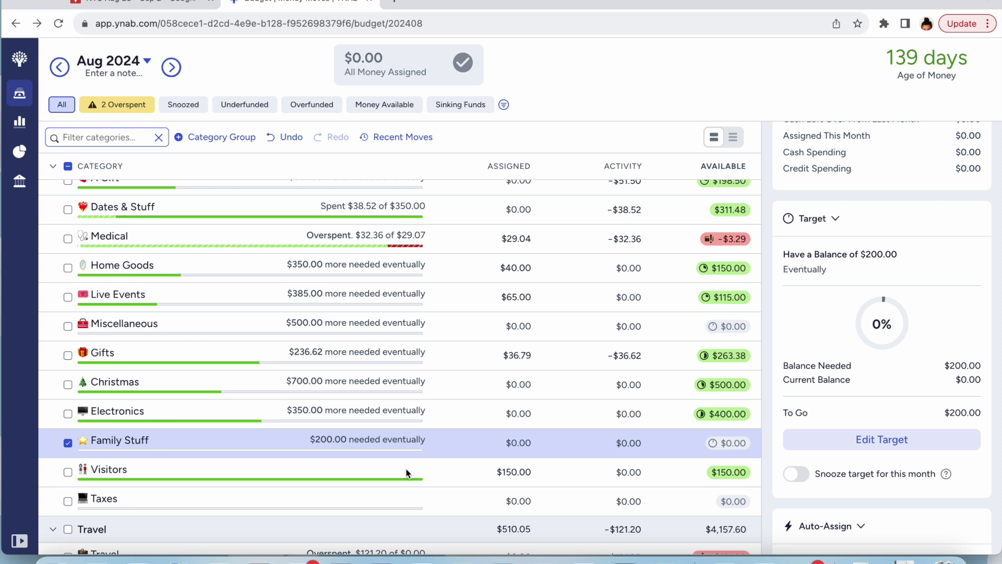
Hide the Taxes category in Sinking Funds.
click(343, 496)
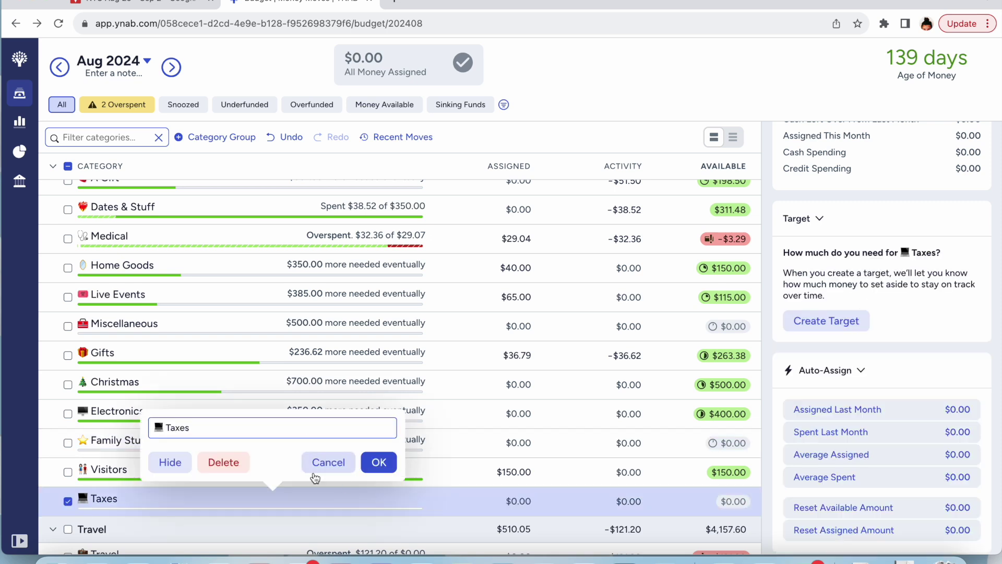
click(170, 463)
Delete the target of the BUF | Nov | $150 category in the Travel group.
scroll(297, 462, down, 1)
scroll(297, 463, down, 2)
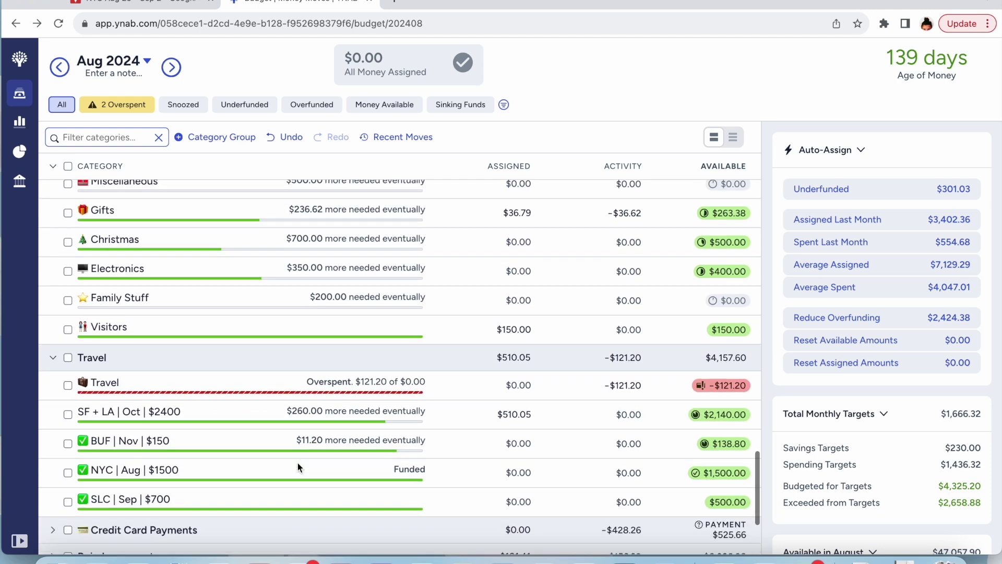
scroll(297, 462, up, 1)
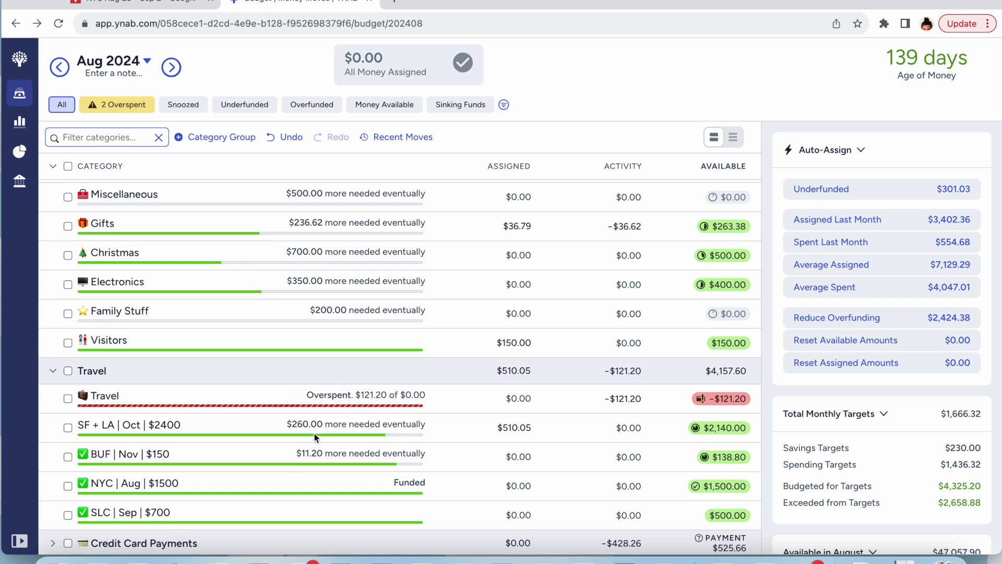
click(317, 447)
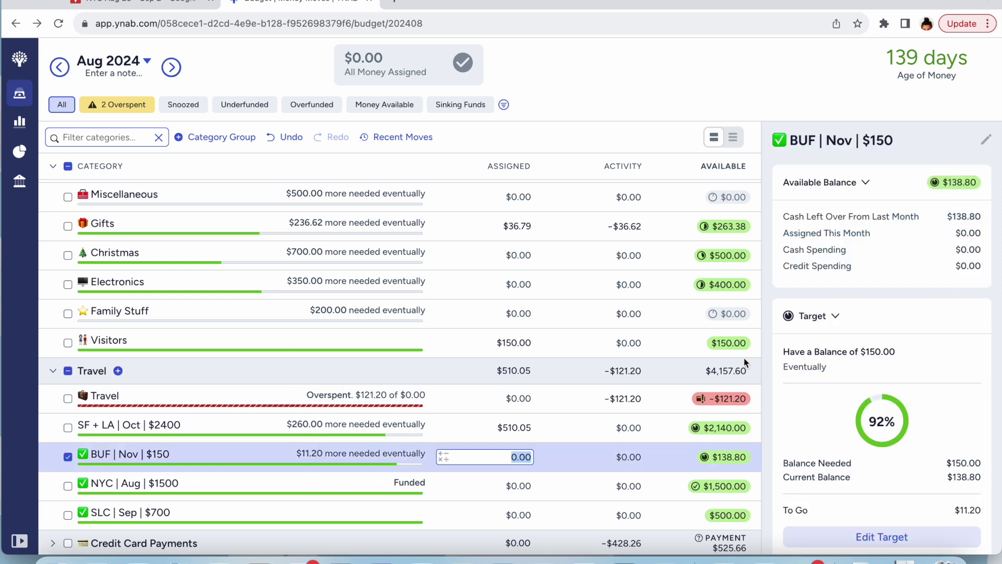
scroll(803, 352, down, 3)
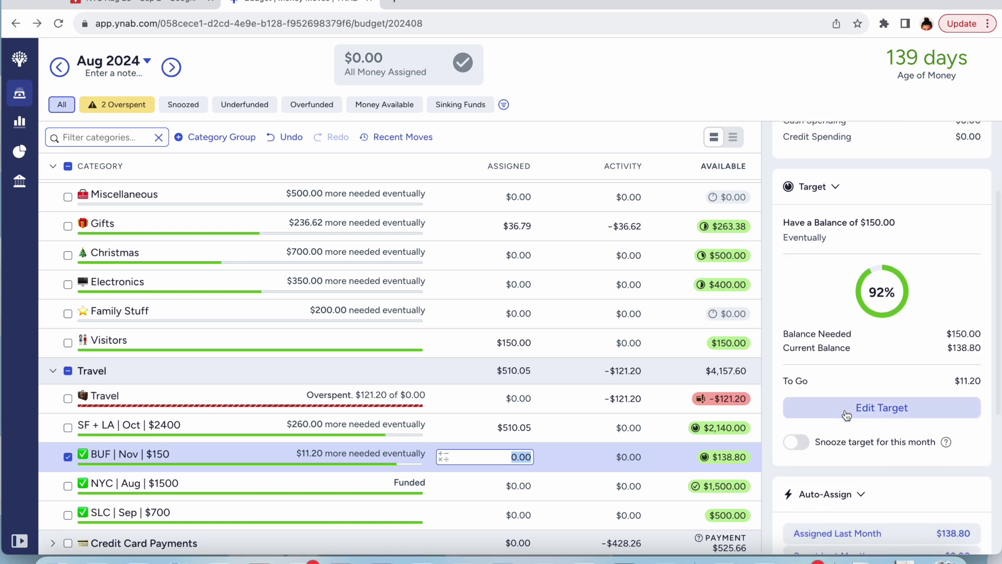
click(850, 384)
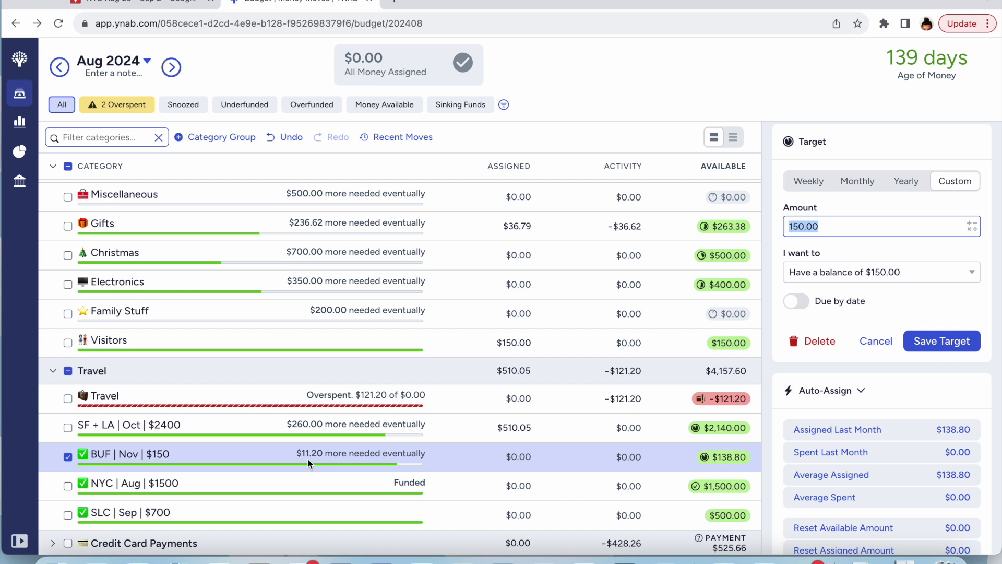
click(816, 341)
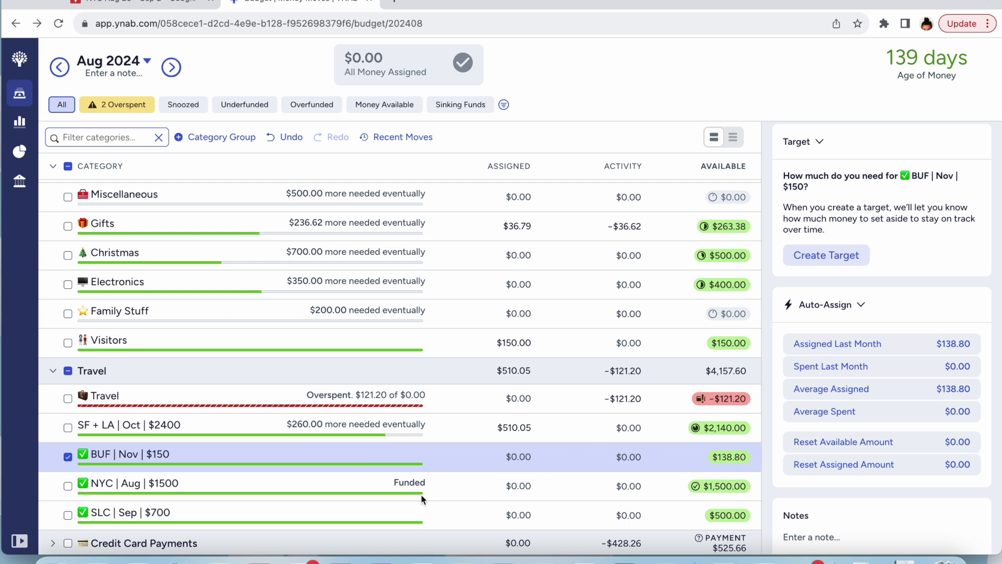
Delete the target of the NYC | Aug | $1500 category in the Travel group and deselect the category.
click(409, 483)
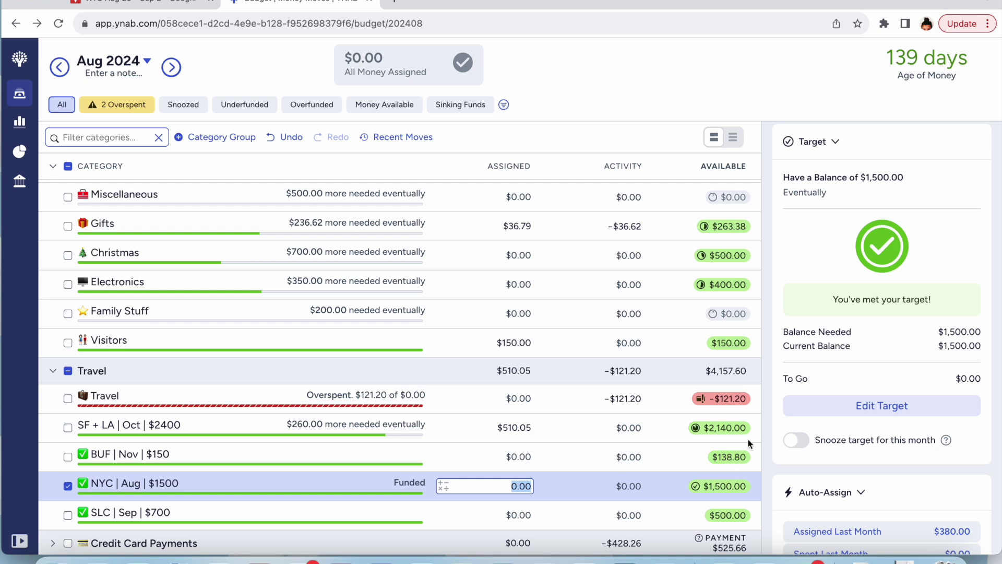
click(835, 406)
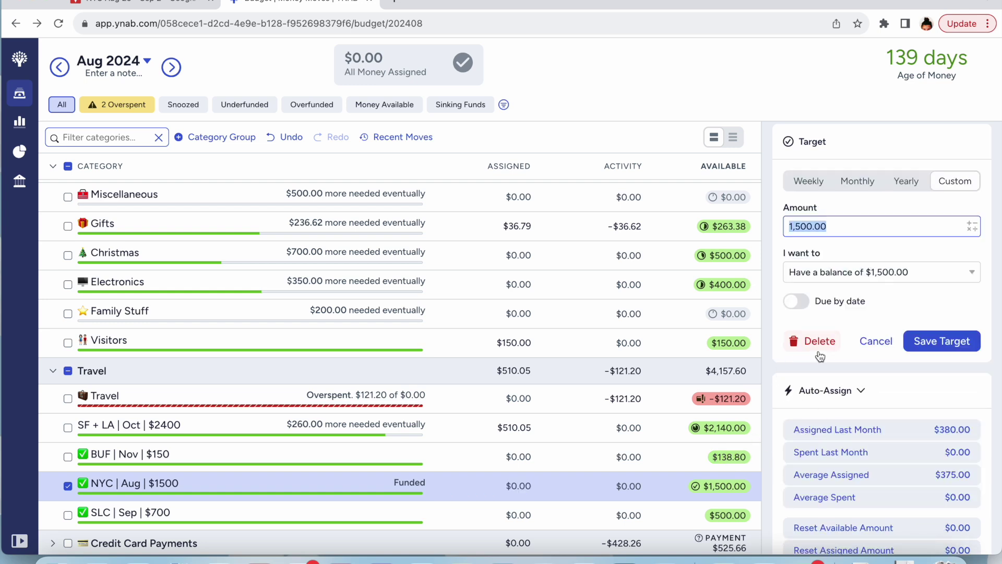
click(828, 351)
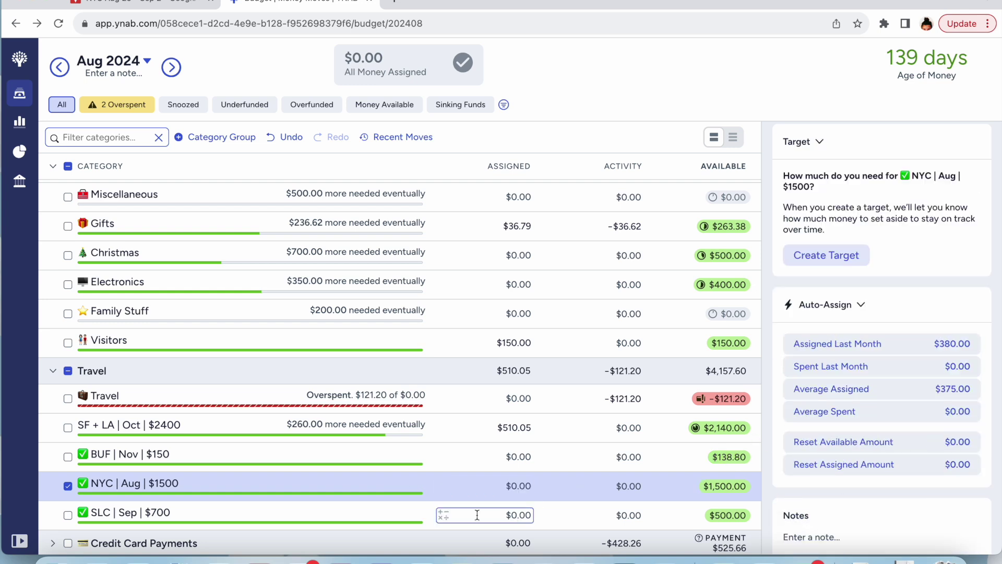
click(68, 486)
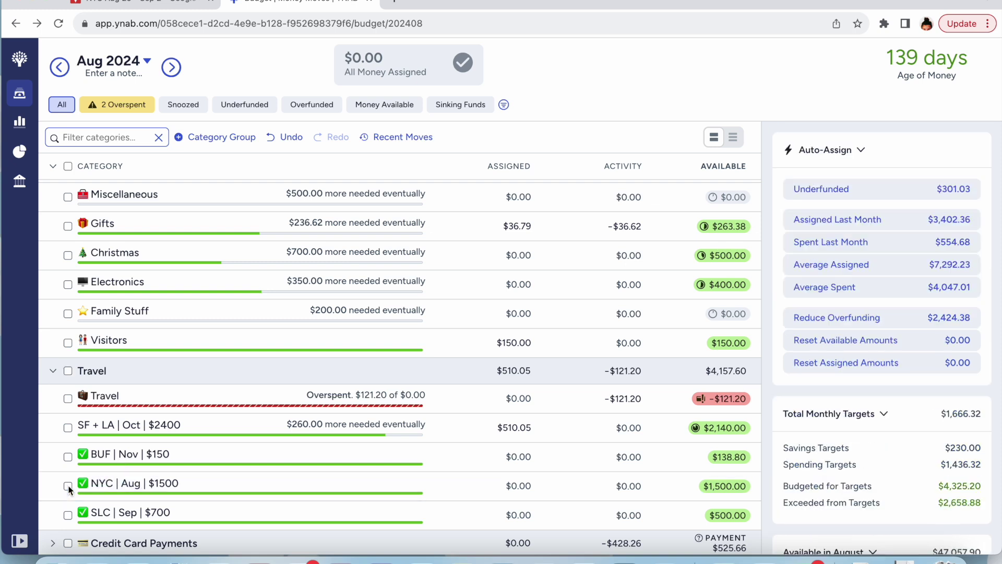
Create a monthly target for Underthings to set aside another $15 by the last day of the month, and check it in September 2024.
scroll(335, 496, down, 1)
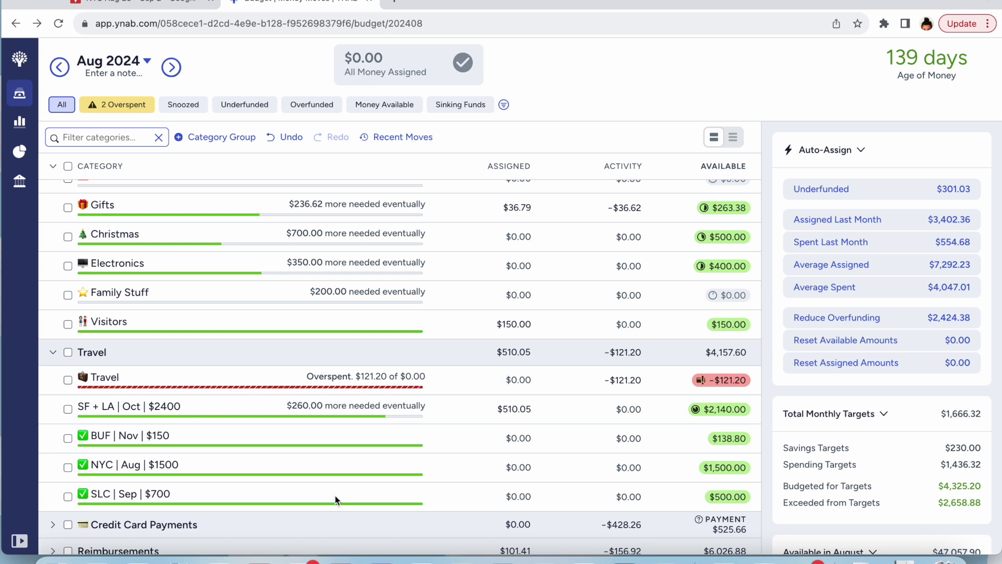
scroll(335, 496, up, 3)
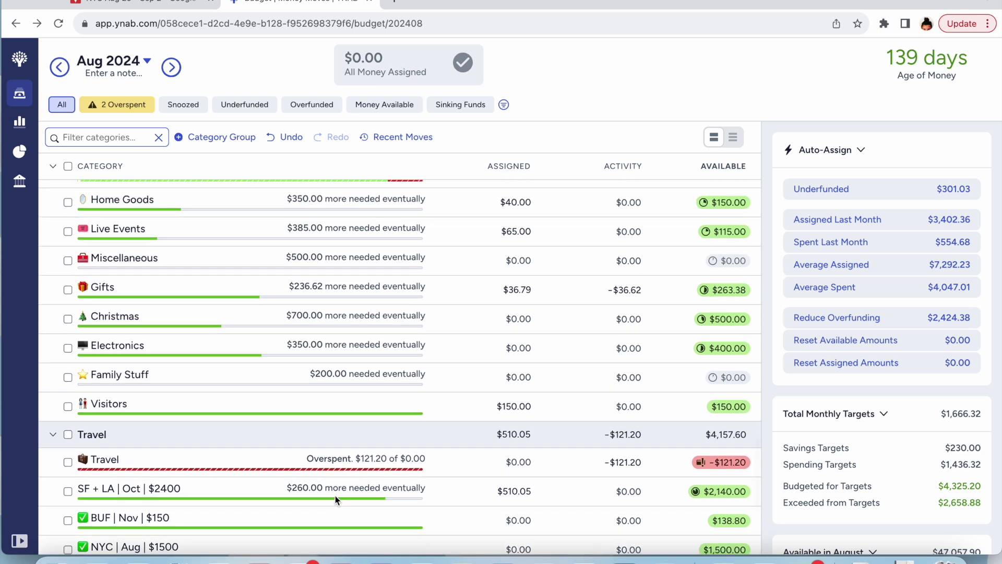
scroll(335, 496, up, 5)
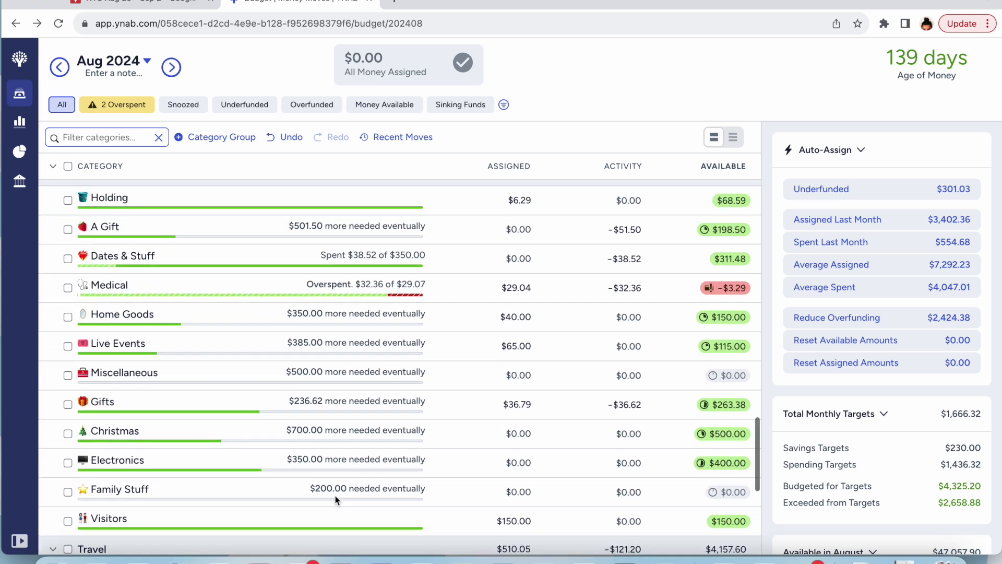
scroll(335, 437, up, 7)
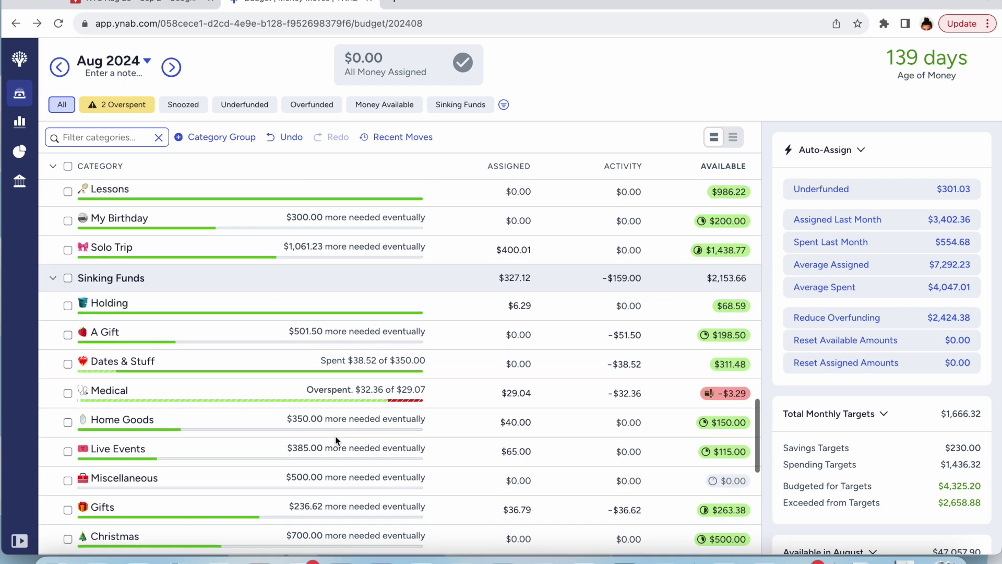
scroll(335, 437, up, 8)
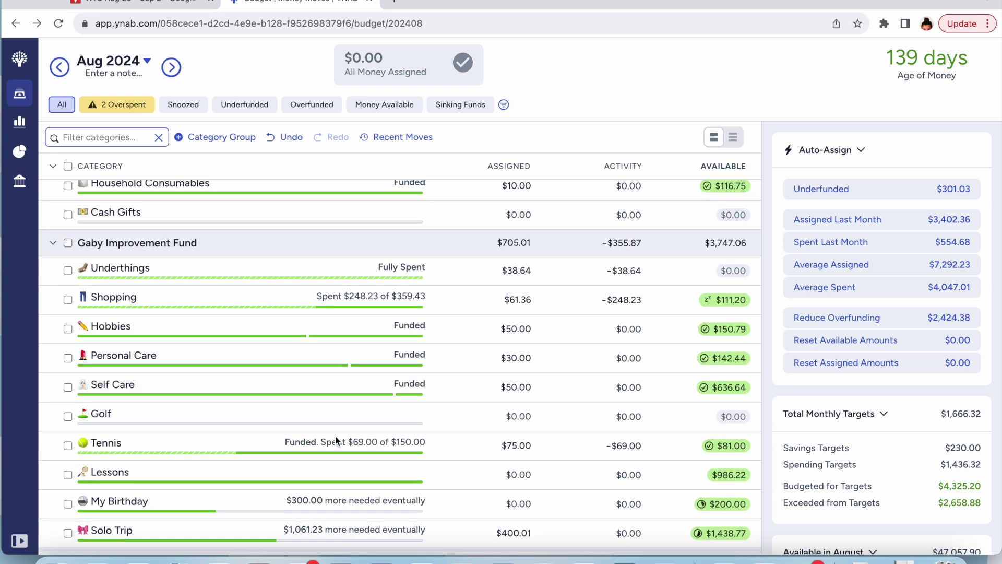
click(514, 347)
click(851, 421)
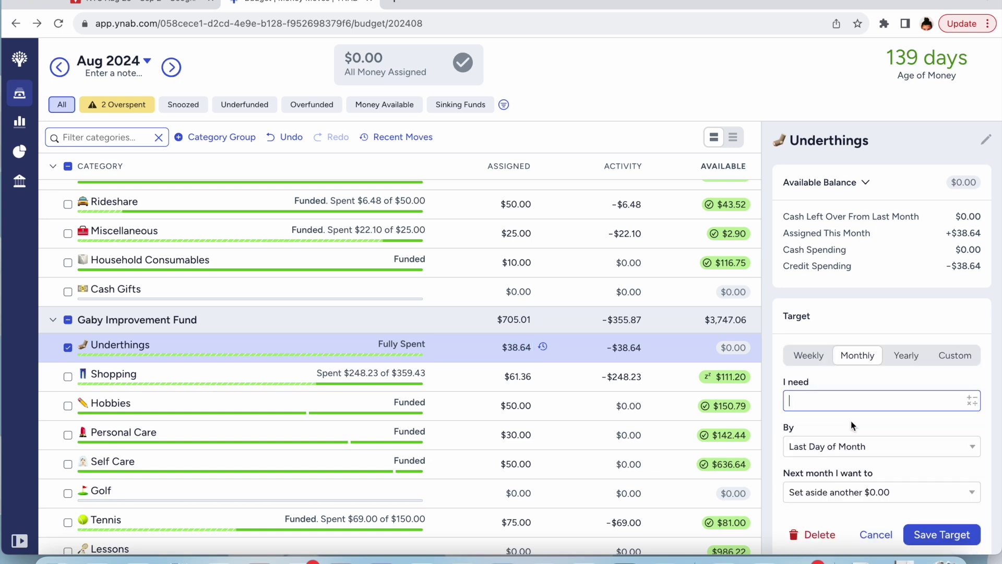
text(15)
click(852, 310)
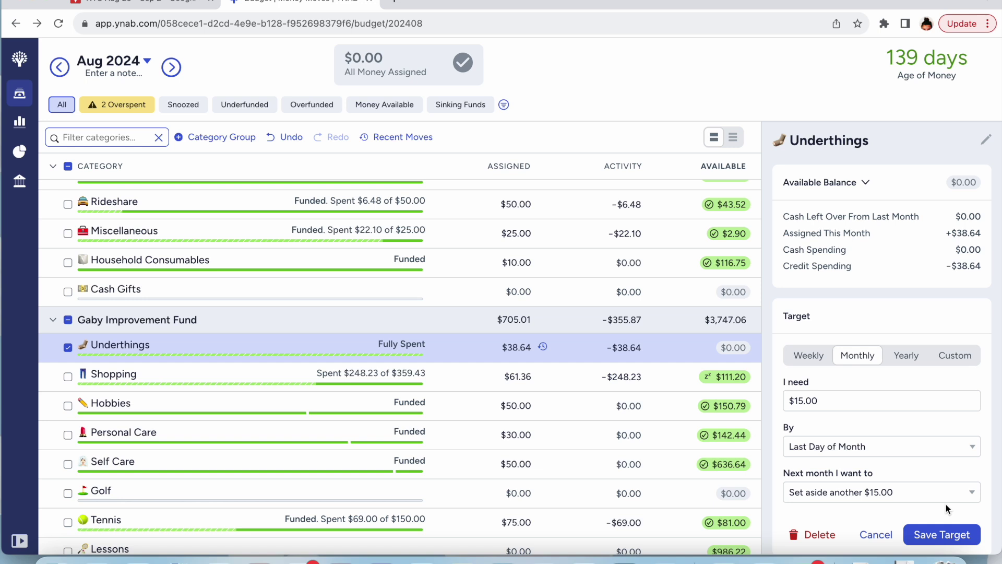
click(944, 534)
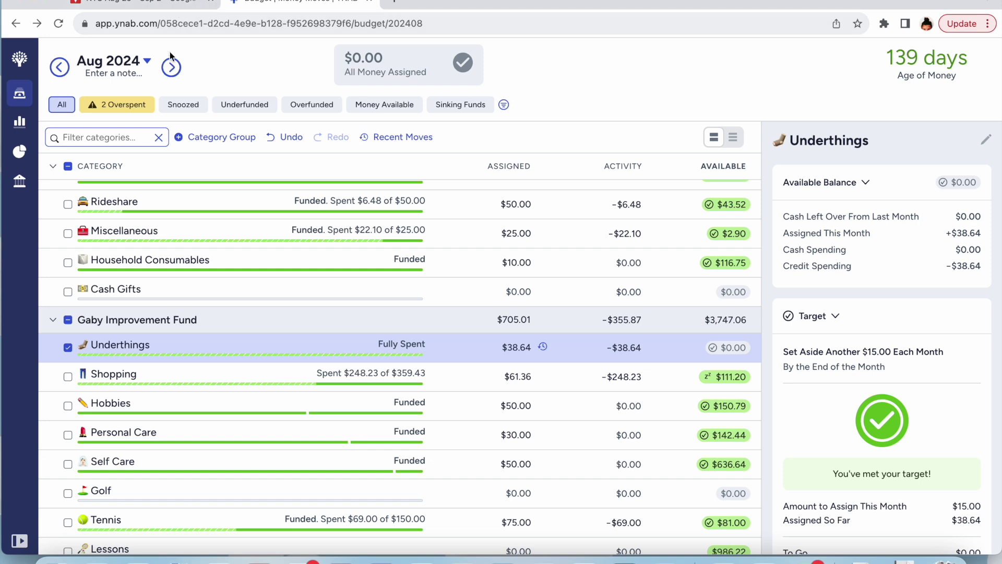
click(172, 68)
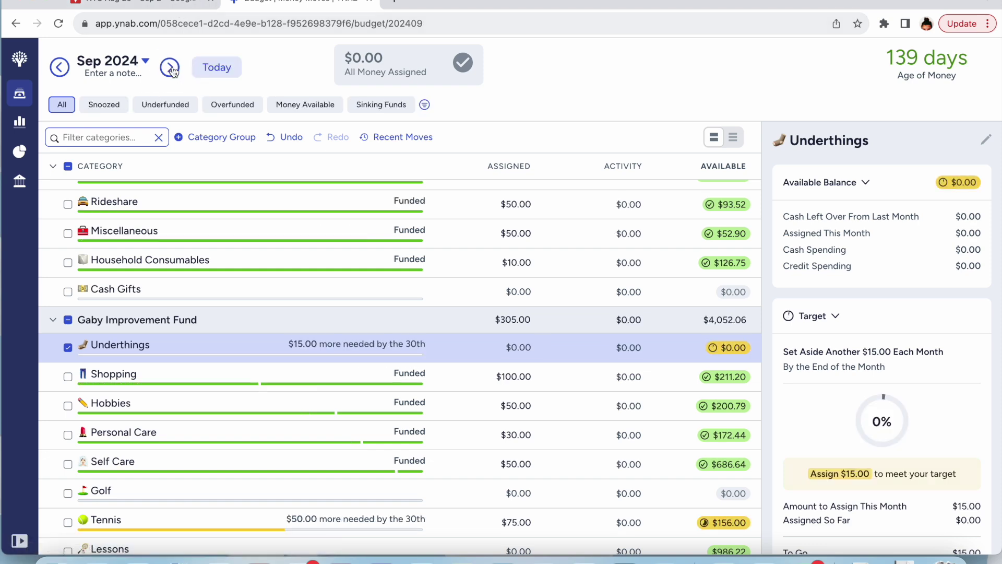
click(69, 348)
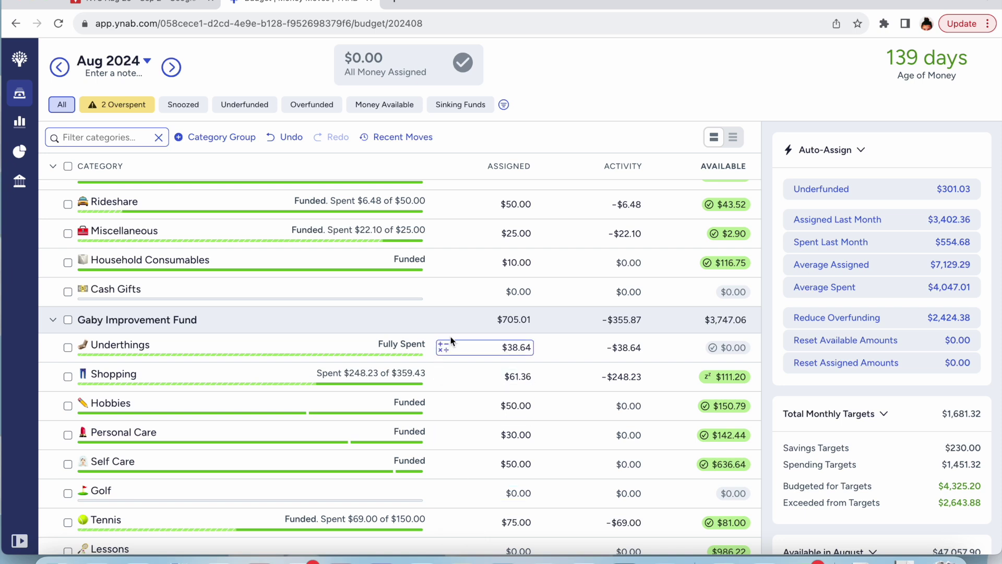
Hide the Peloton category in the Subscriptions/Fees group.
scroll(459, 319, up, 2)
scroll(459, 320, up, 2)
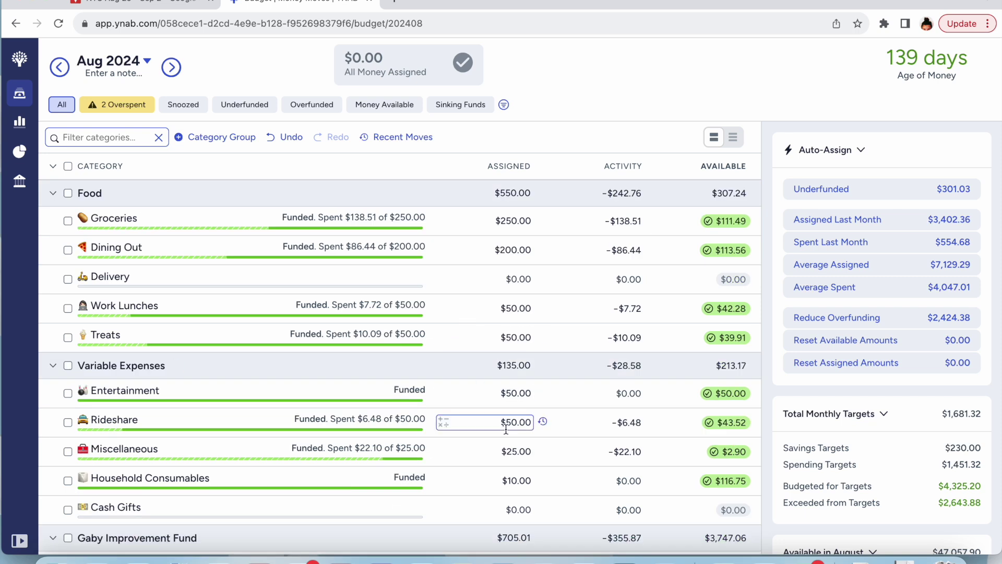
scroll(506, 429, up, 1)
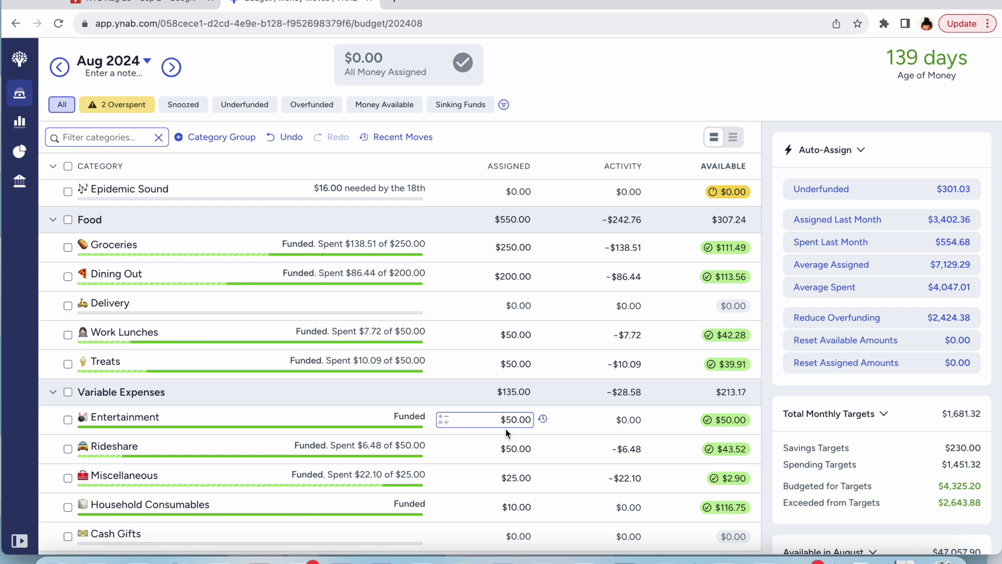
scroll(506, 433, down, 10)
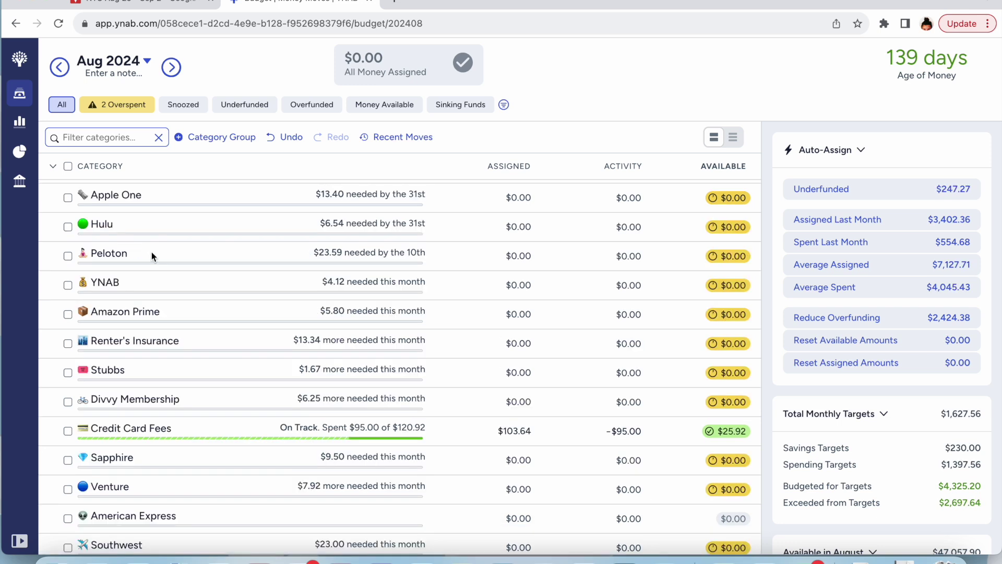
click(151, 251)
click(111, 328)
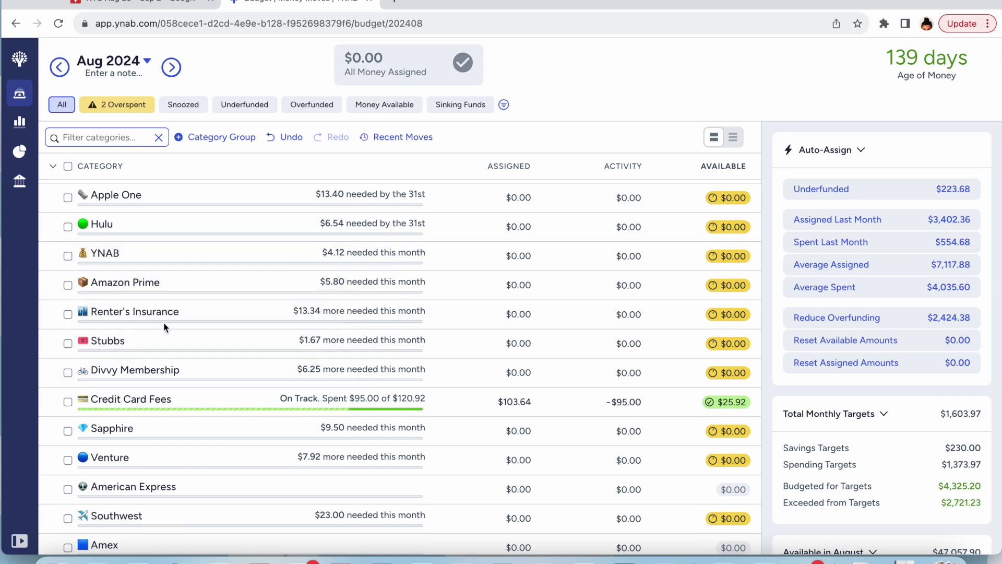
Hide the Netflix category in the Subscriptions/Fees group.
scroll(152, 422, up, 2)
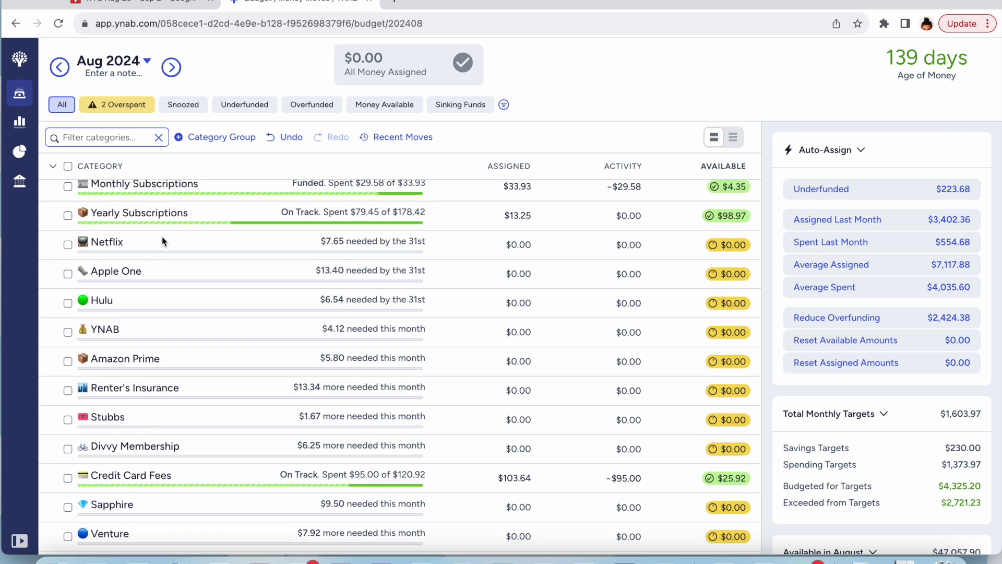
click(162, 244)
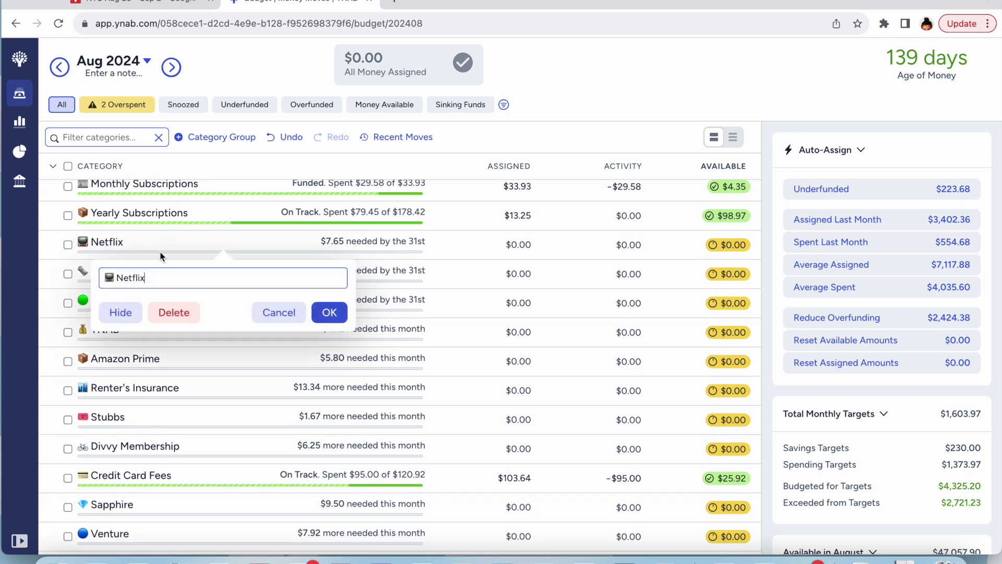
click(121, 311)
Hide the Interest & Fees category in the Bills group.
scroll(165, 445, up, 10)
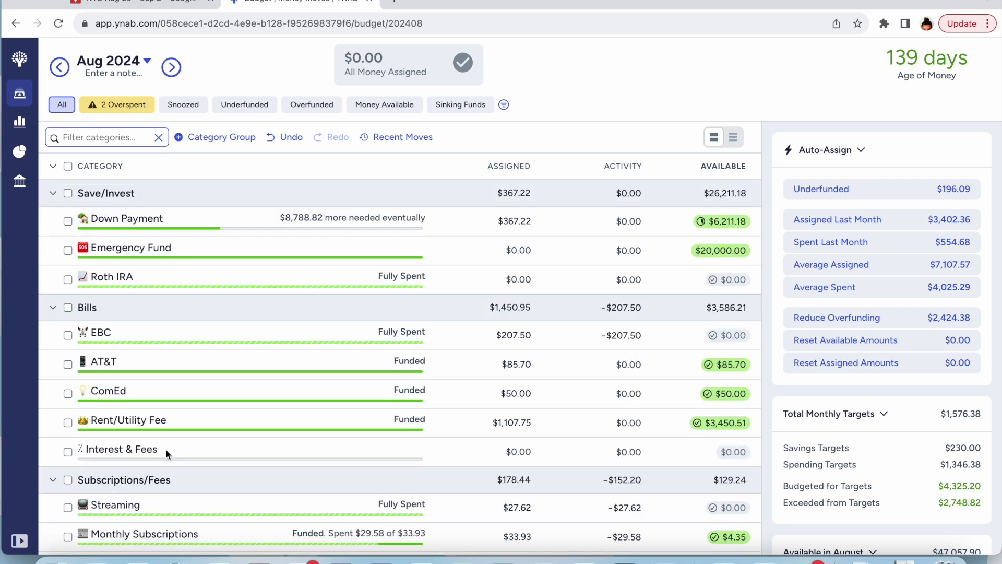
click(166, 450)
click(190, 517)
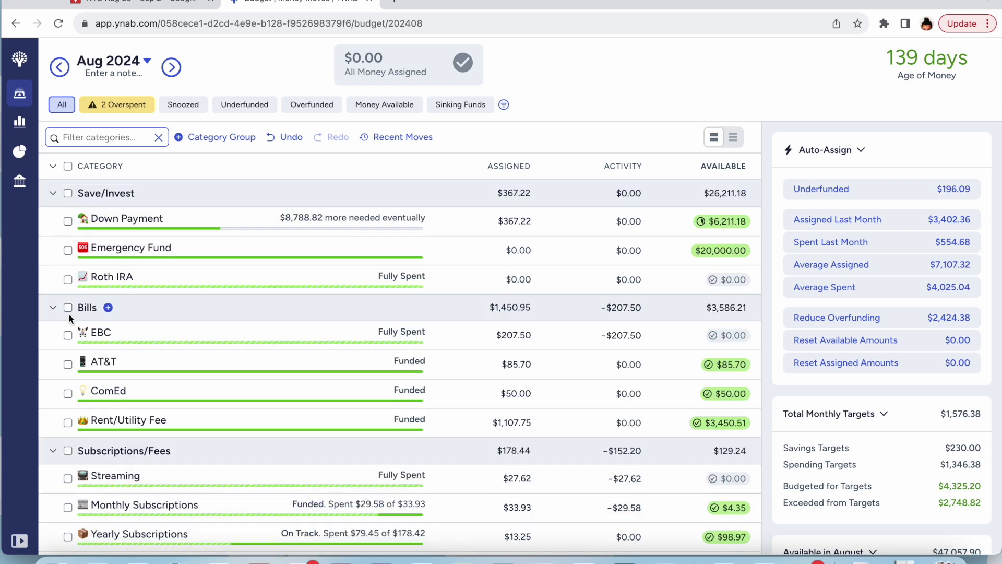
Review the remaining categories and their targets in the savings, bills, subscriptions and personal spending groups.
scroll(180, 385, down, 5)
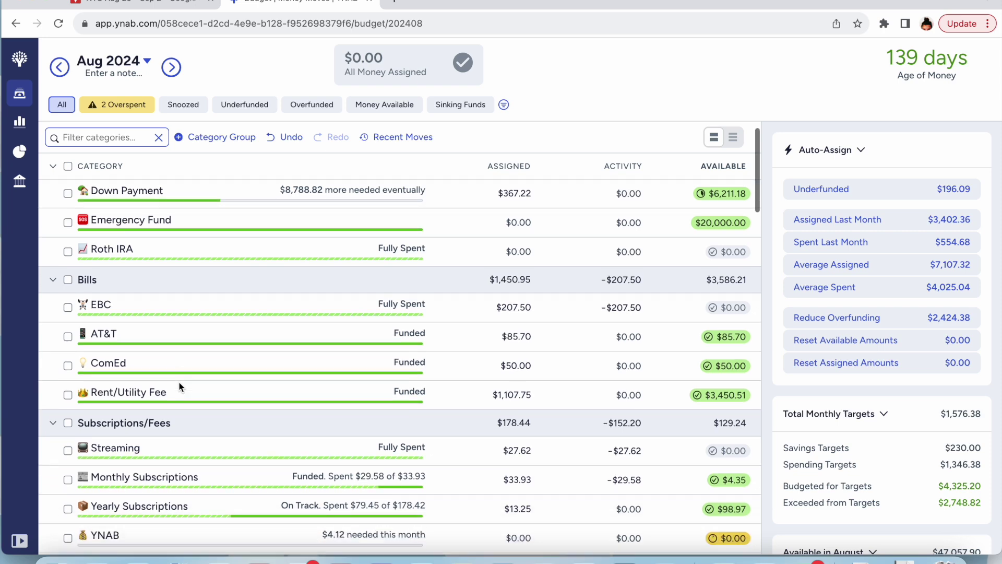
scroll(179, 382, down, 1)
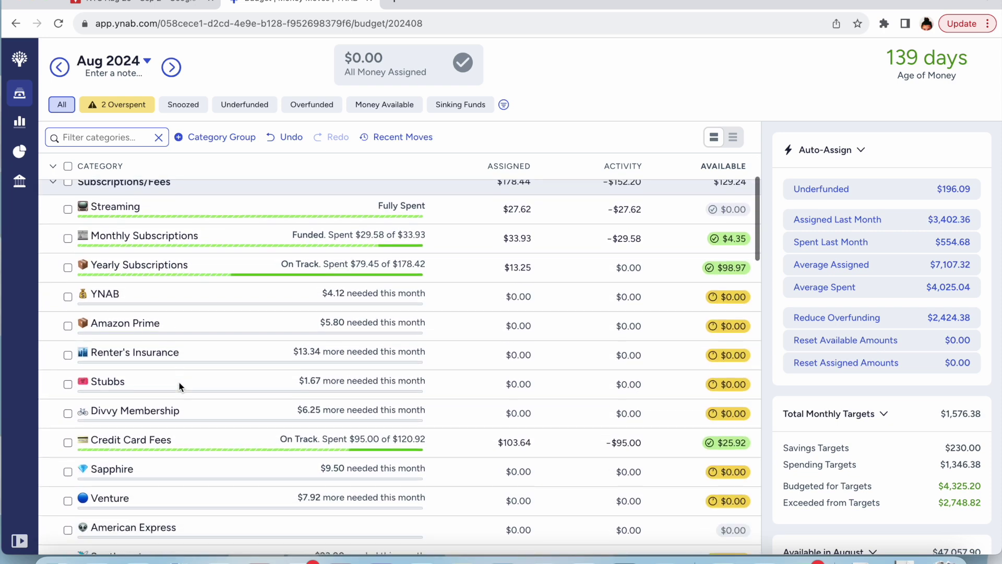
scroll(180, 382, down, 2)
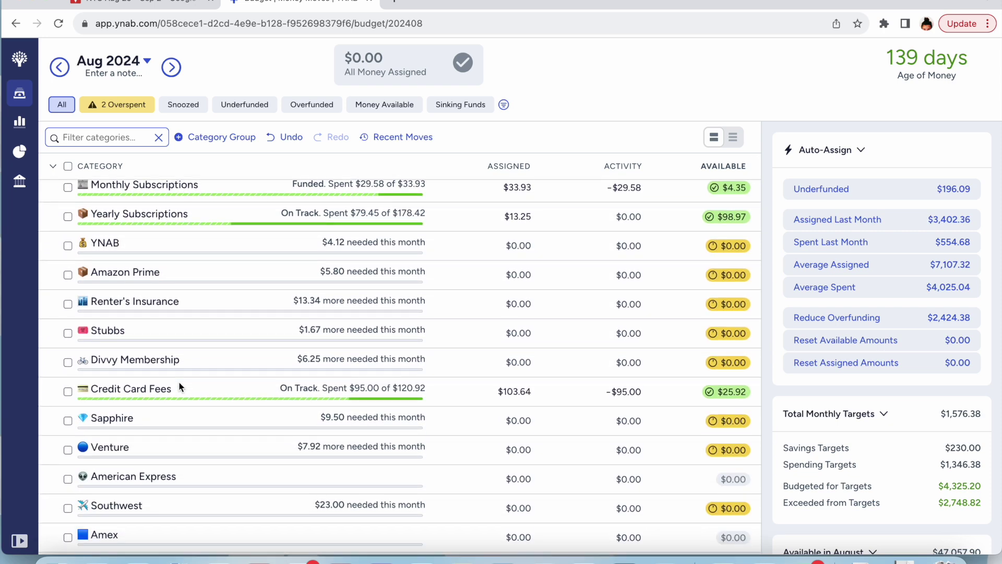
scroll(184, 481, up, 6)
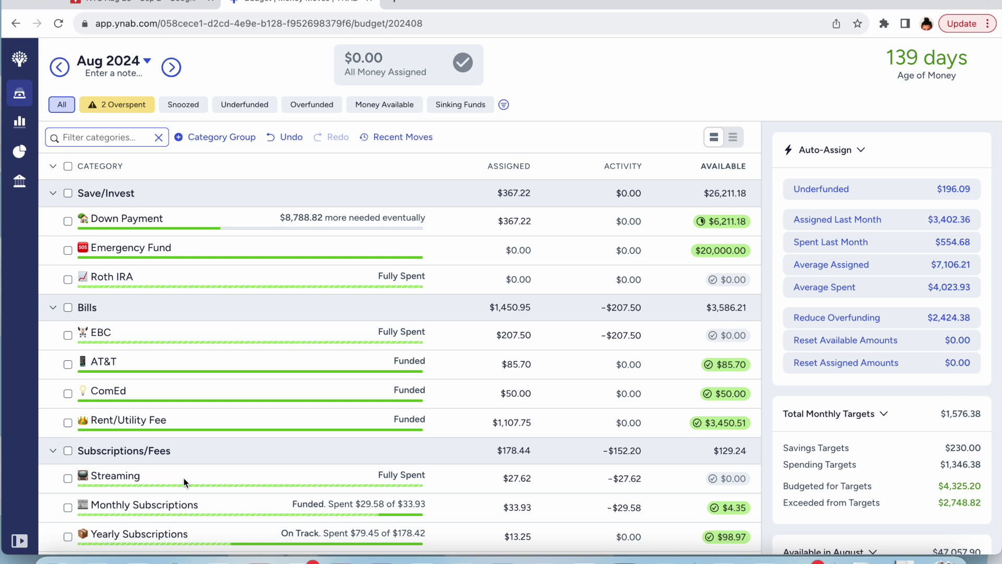
scroll(183, 481, down, 4)
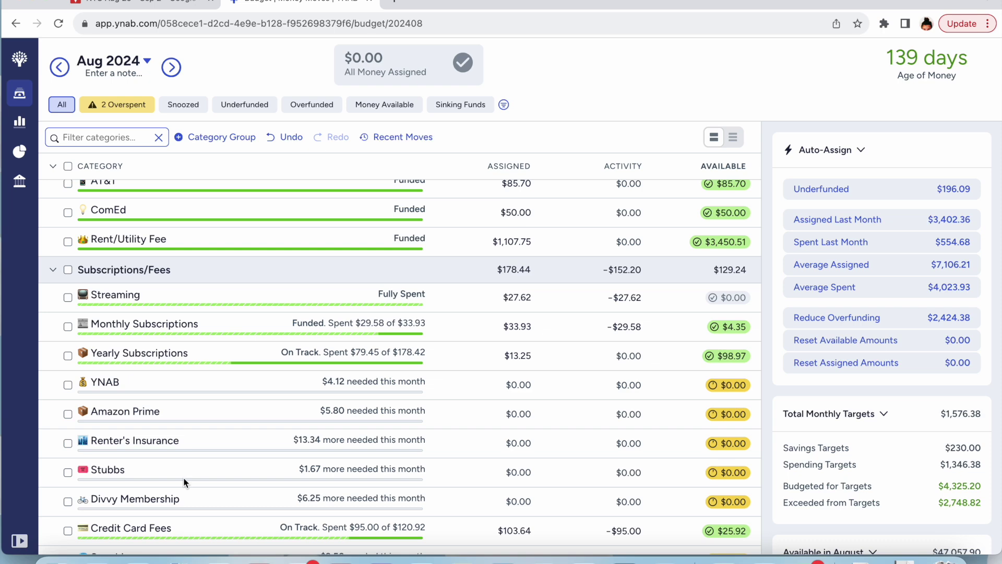
scroll(184, 479, down, 20)
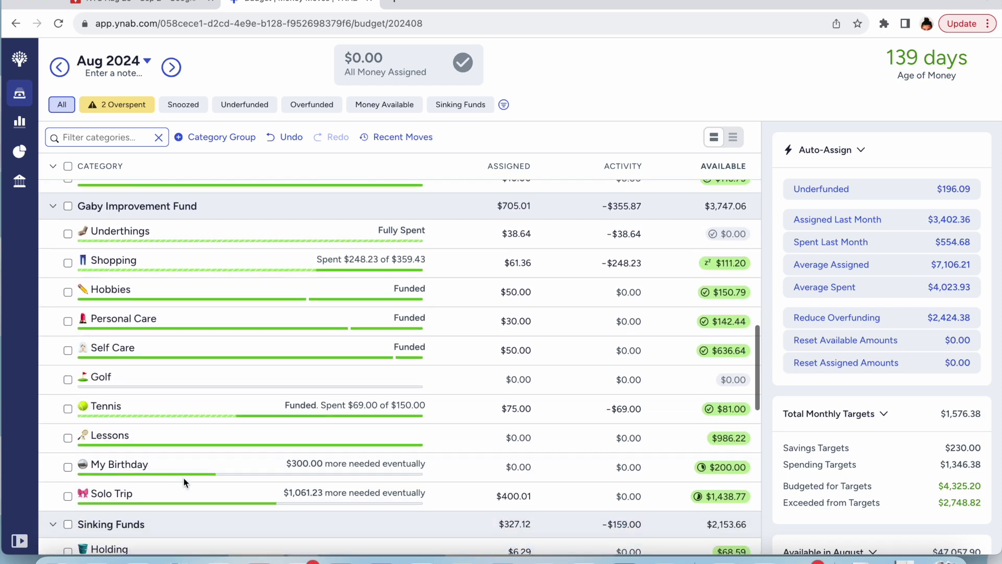
Review the categories and their remaining target amounts in the Sinking Funds and Travel groups, and recheck the personal improvement and Variable Expenses groups.
scroll(183, 477, down, 3)
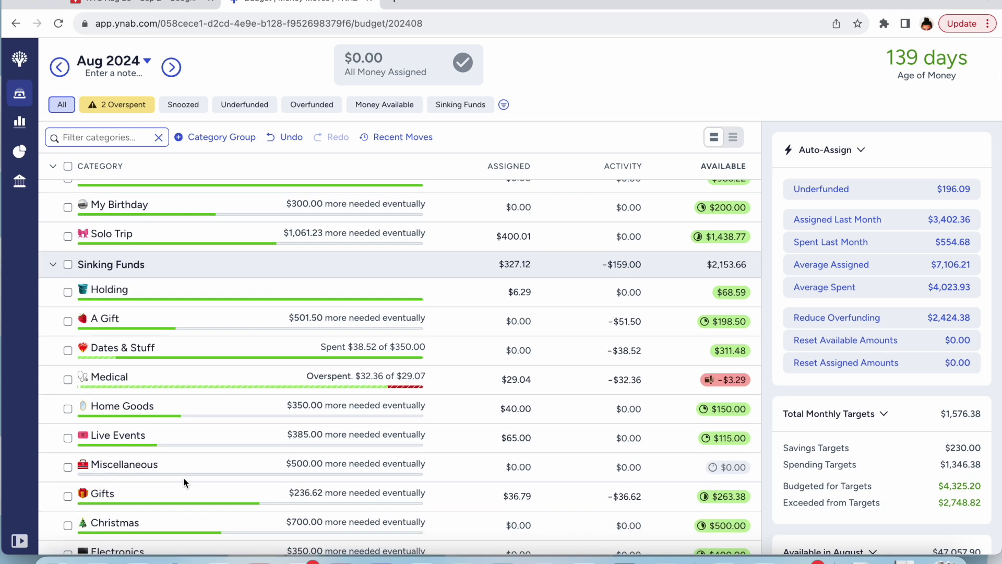
scroll(183, 477, down, 2)
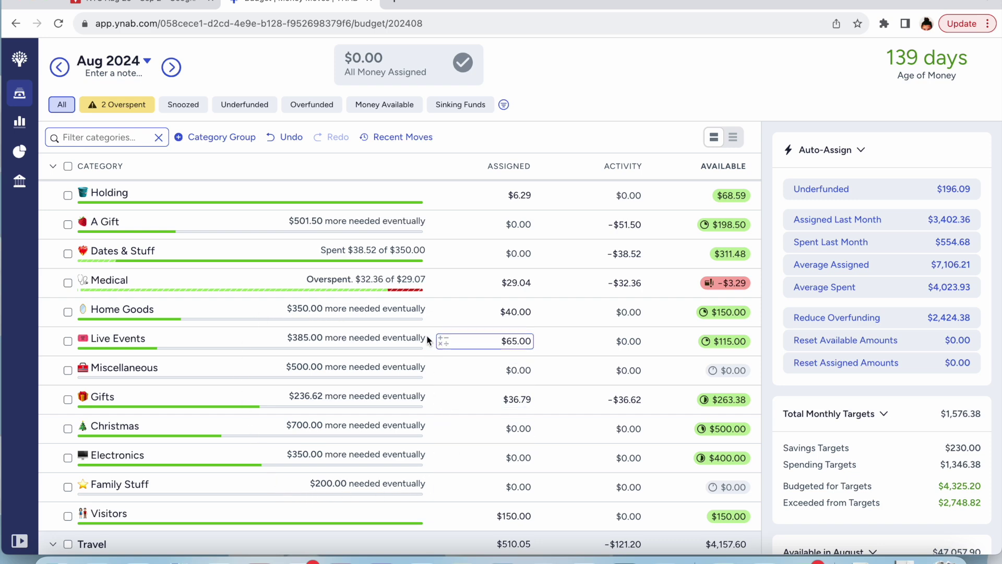
scroll(427, 481, down, 4)
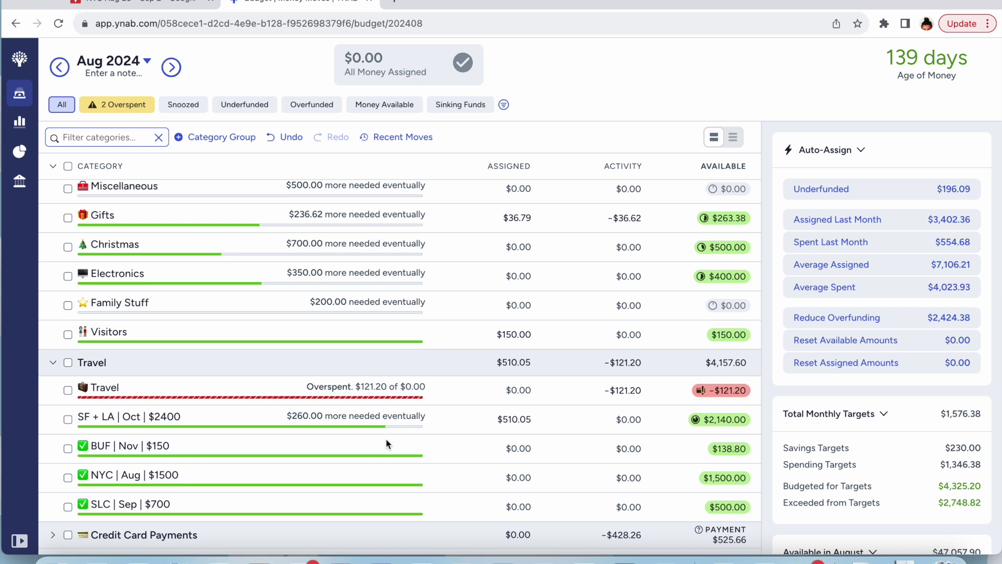
scroll(386, 441, up, 3)
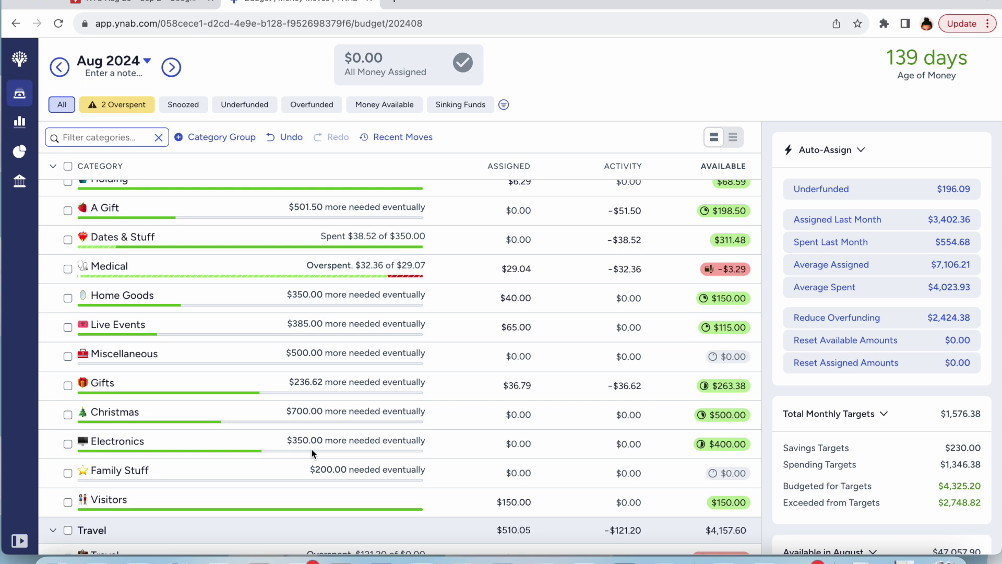
scroll(312, 453, up, 3)
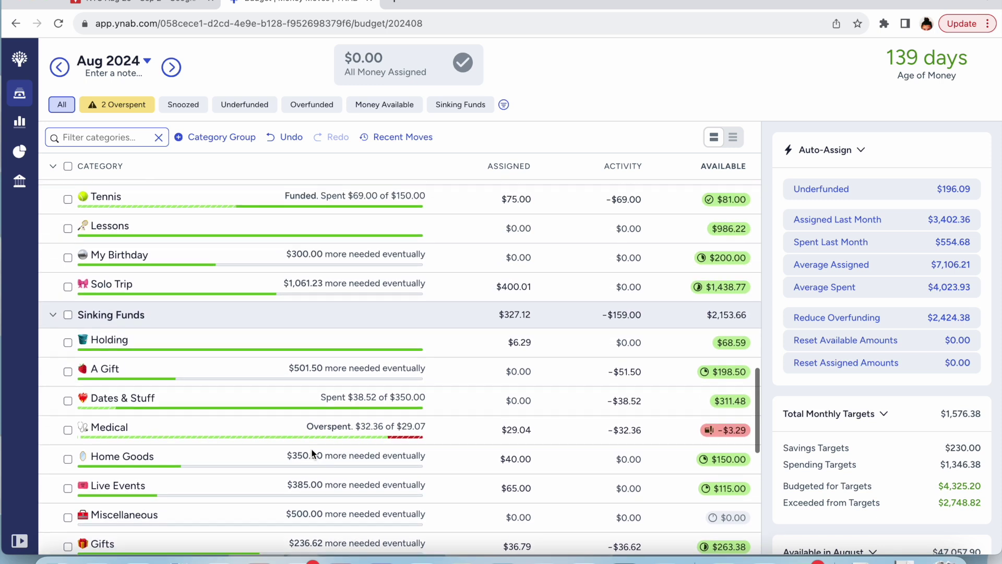
scroll(312, 453, up, 3)
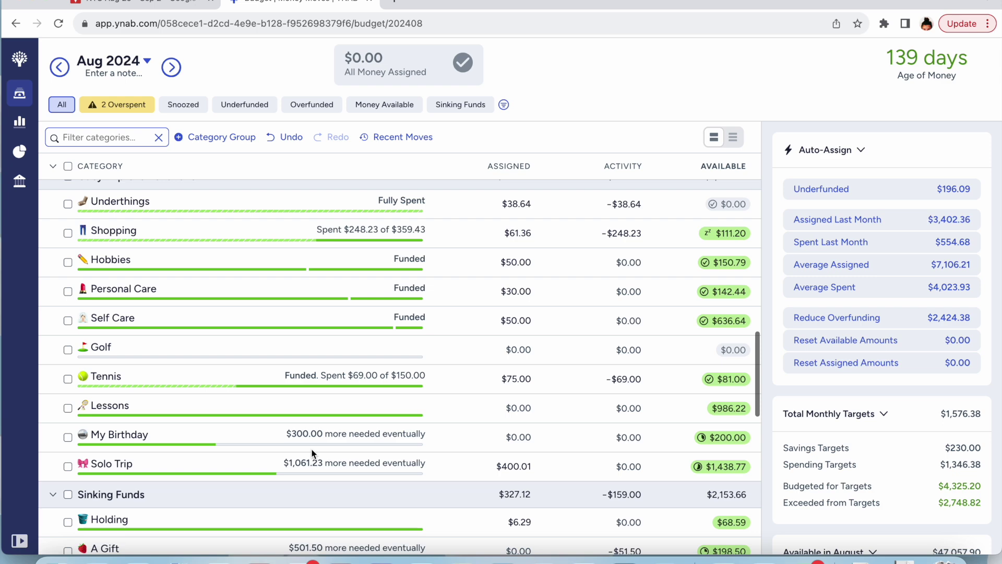
scroll(312, 453, up, 4)
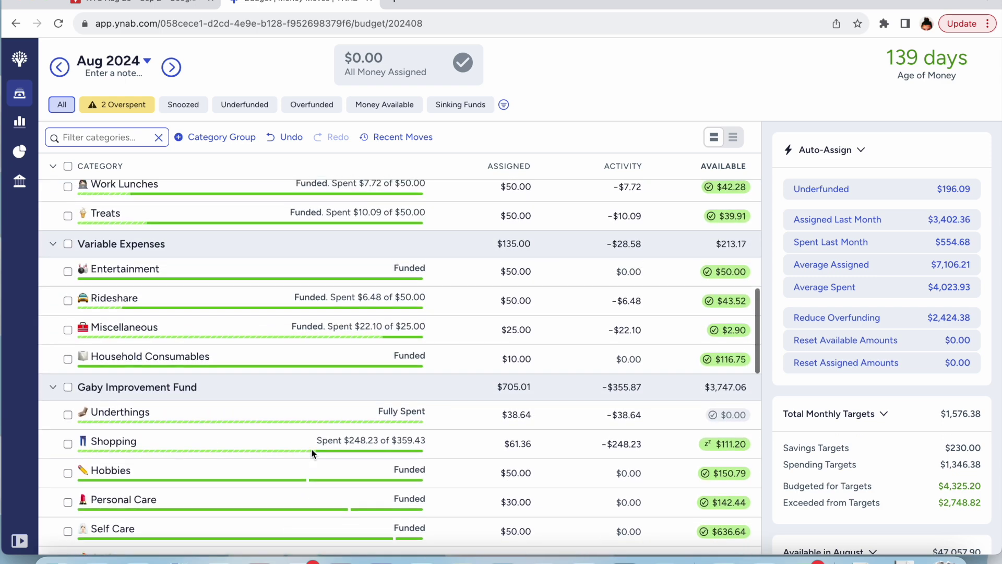